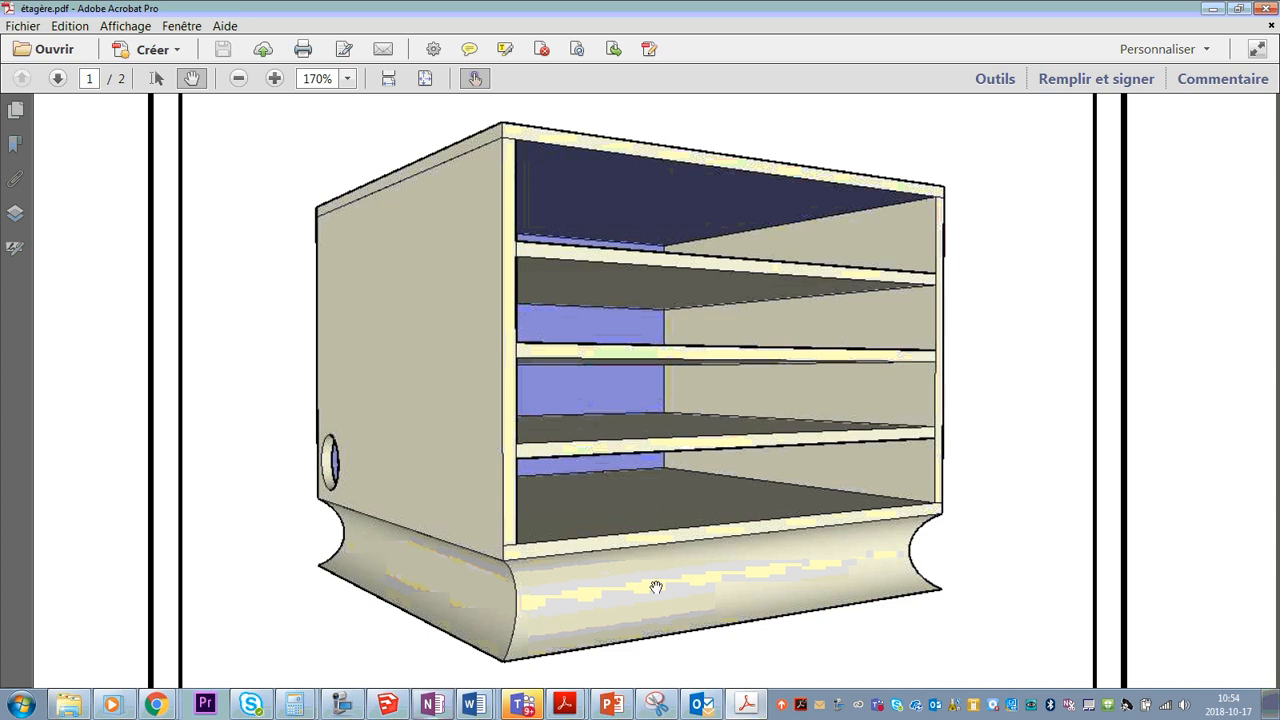
# Consult the plan view on page 2 of étagère.pdf, then switch to SketchUp and draw a 620 mm line from the origin along the red axis.
pyautogui.moveTo(666, 613)
pyautogui.mouseDown()
pyautogui.moveTo(669, 340)
pyautogui.moveTo(707, 38)
pyautogui.mouseUp()
pyautogui.moveTo(651, 551); pyautogui.dragTo(694, 180)
pyautogui.moveTo(703, 560)
pyautogui.mouseDown()
pyautogui.moveTo(703, 357)
pyautogui.moveTo(741, 134)
pyautogui.moveTo(740, 209)
pyautogui.mouseUp()
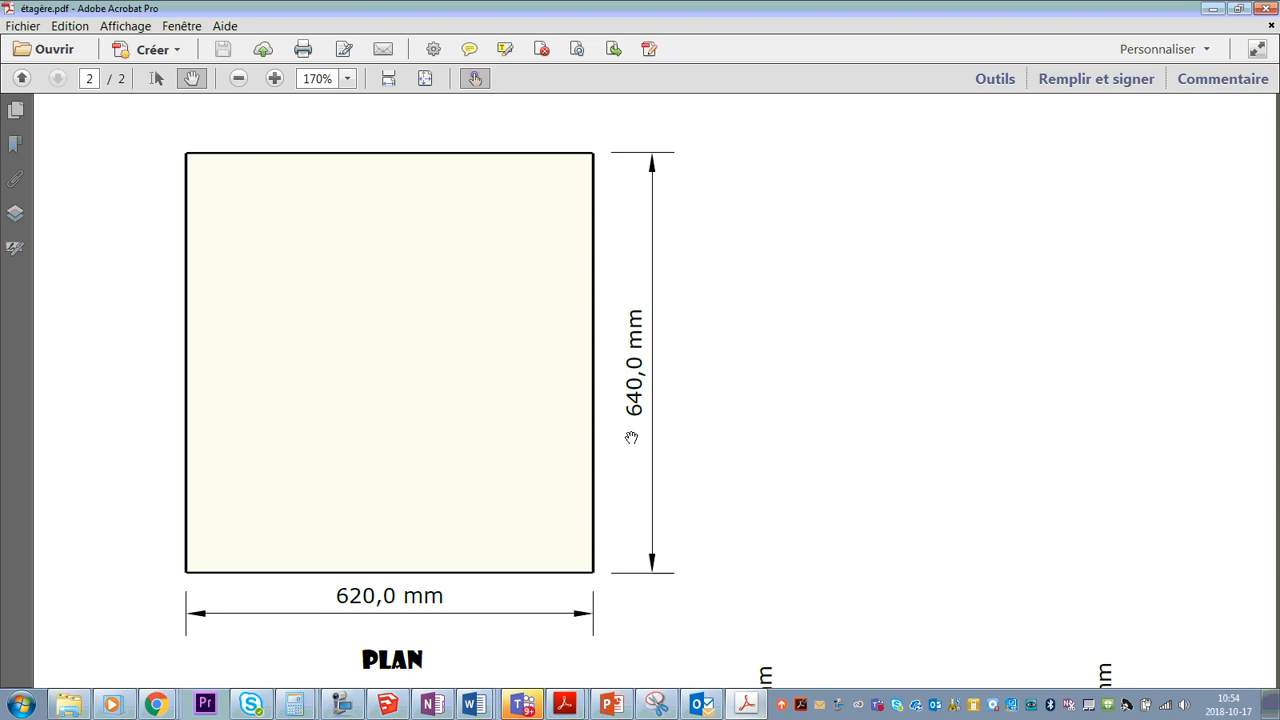
pyautogui.click(387, 704)
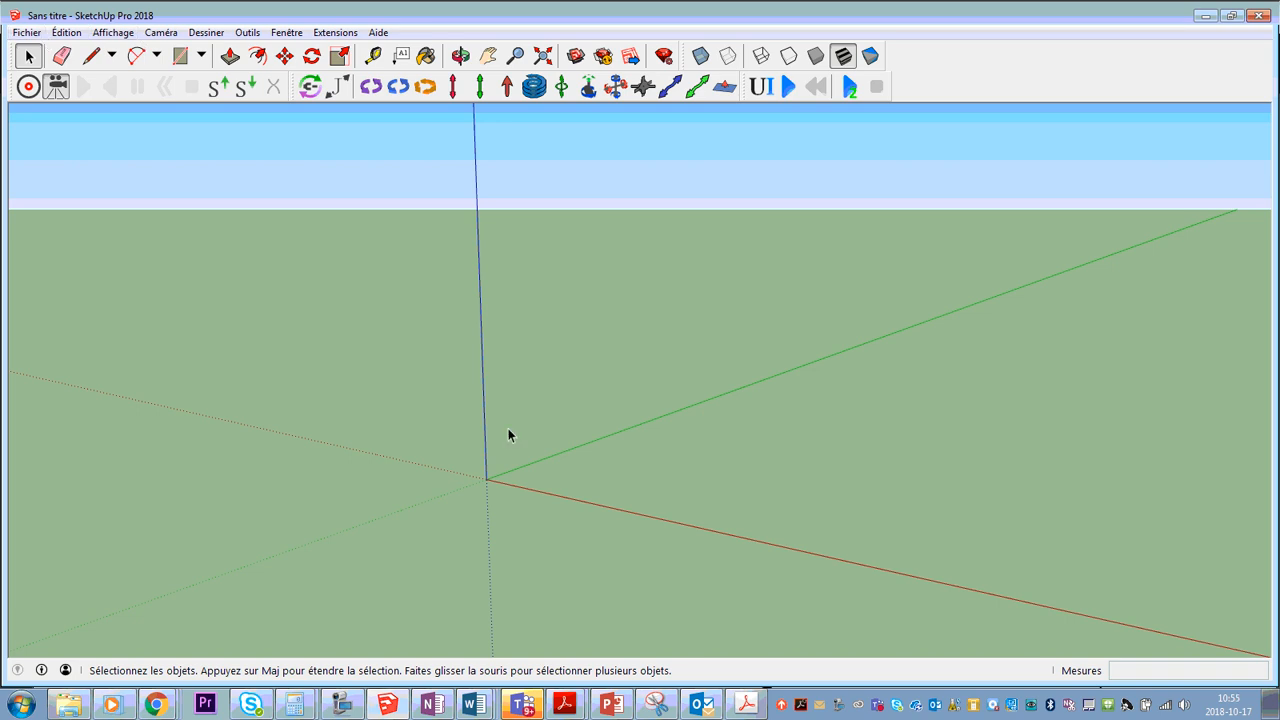
pyautogui.scroll(2, 489, 466)
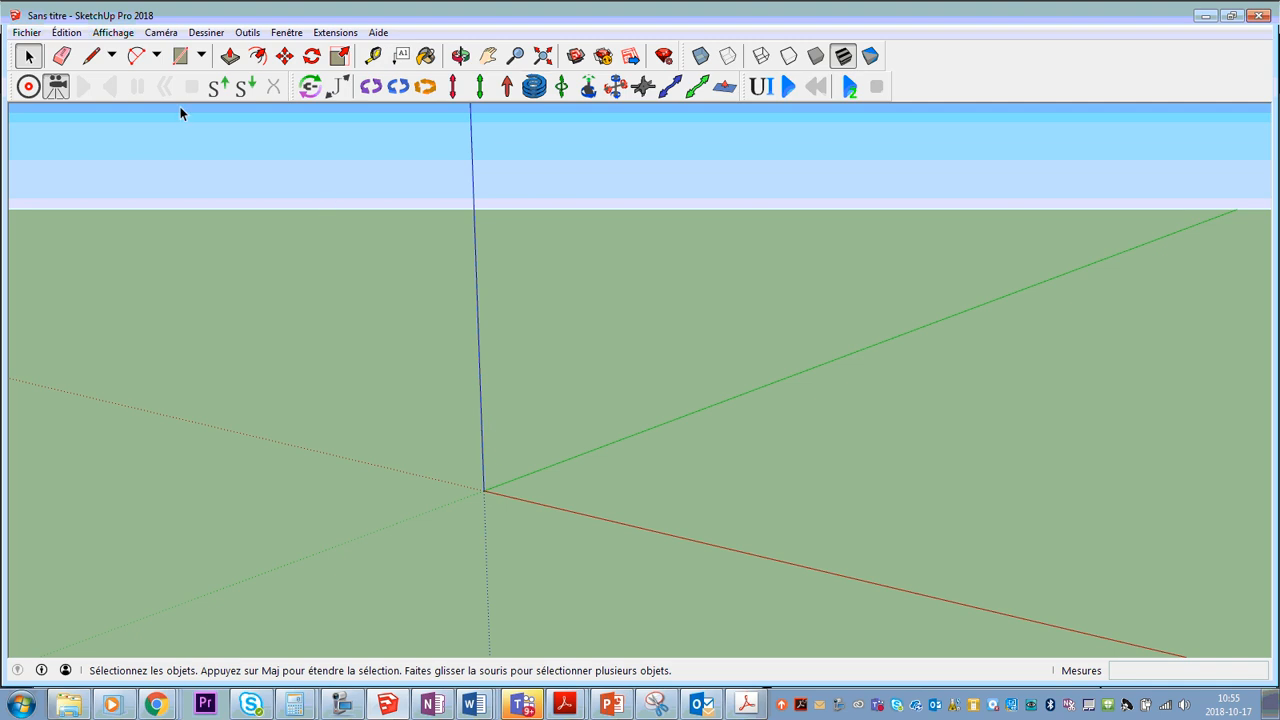
pyautogui.click(95, 58)
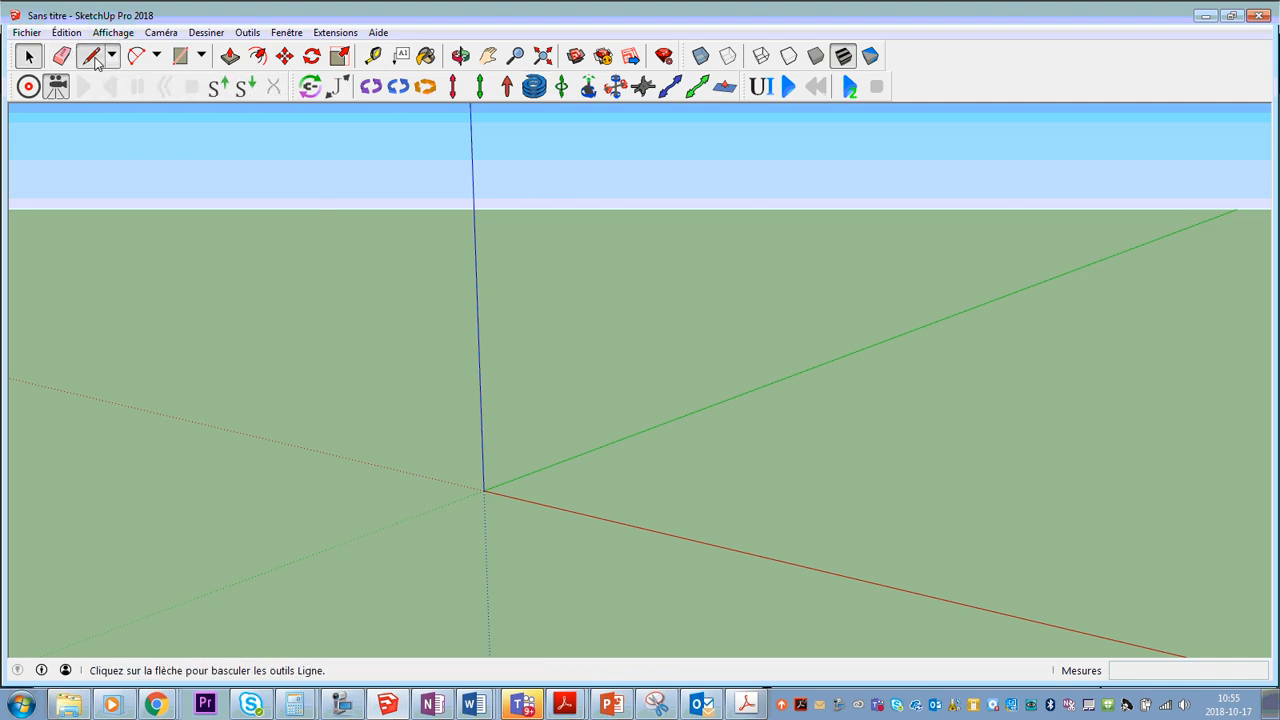
pyautogui.click(484, 490)
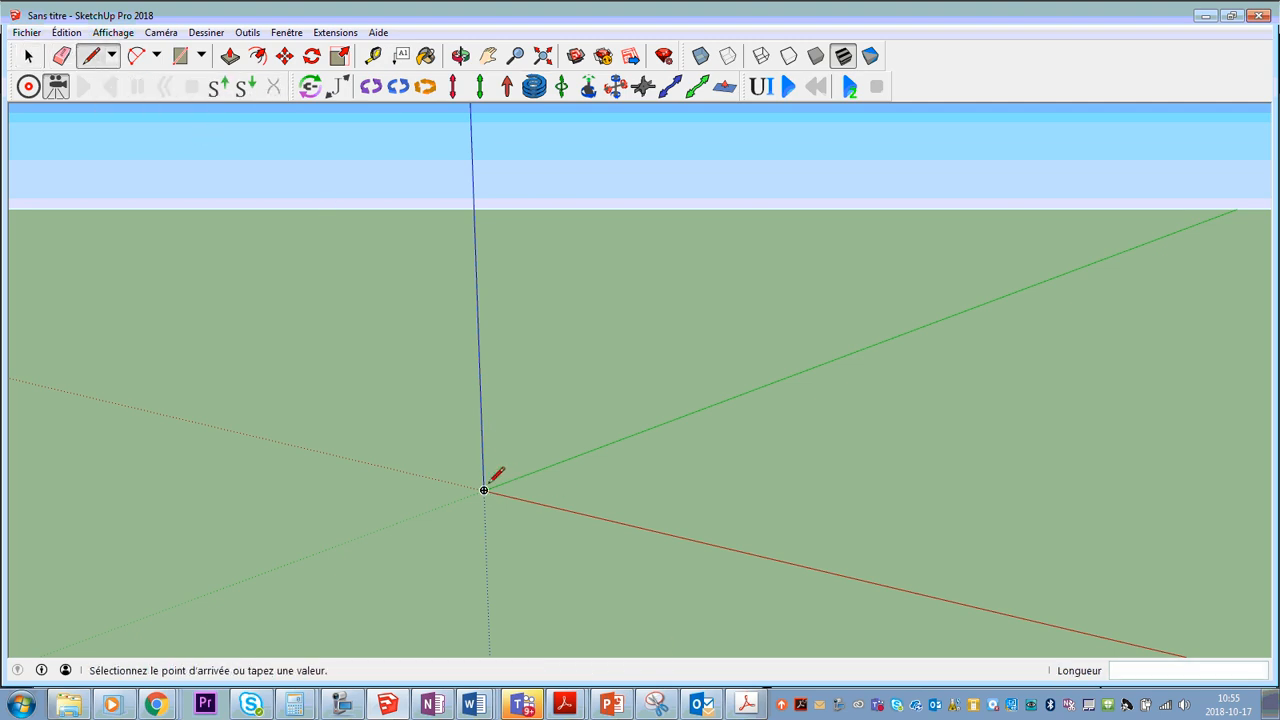
pyautogui.scroll(3, 572, 452)
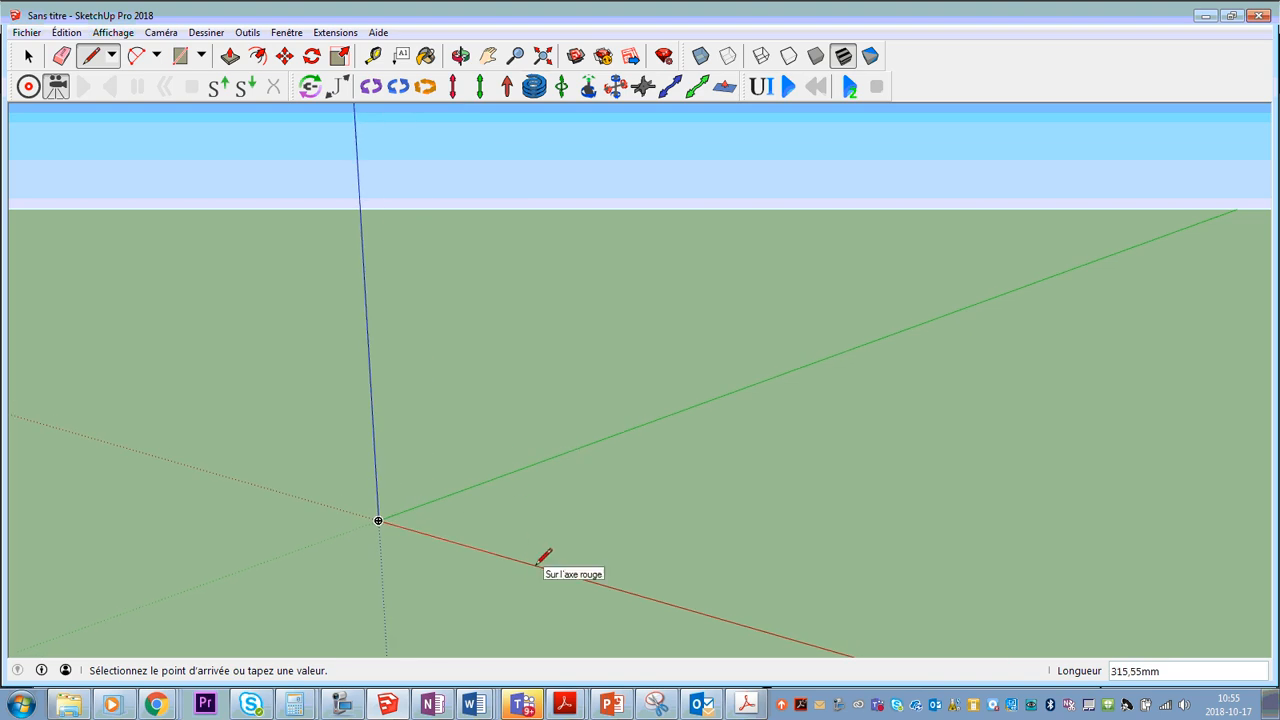
pyautogui.write('620')
pyautogui.press('Return')
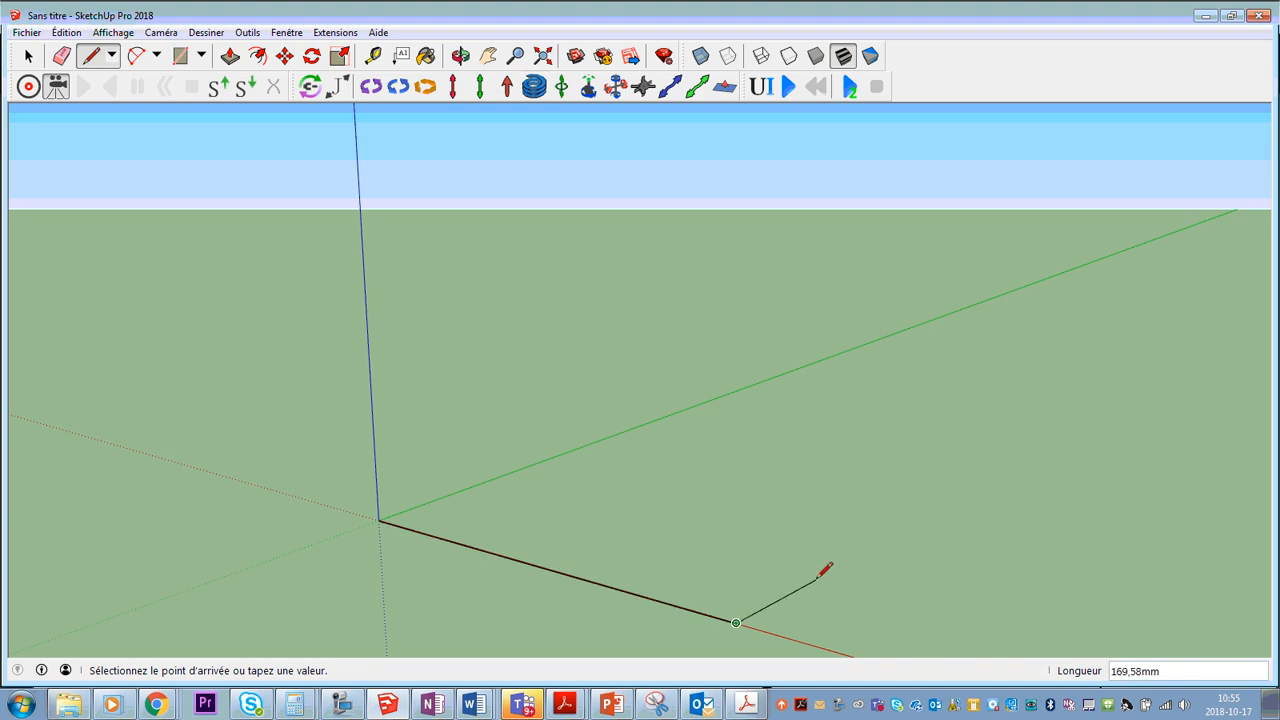
# Complete the rectangular base with a 640 mm edge along the green direction and two edges closing back to the origin.
pyautogui.write('640')
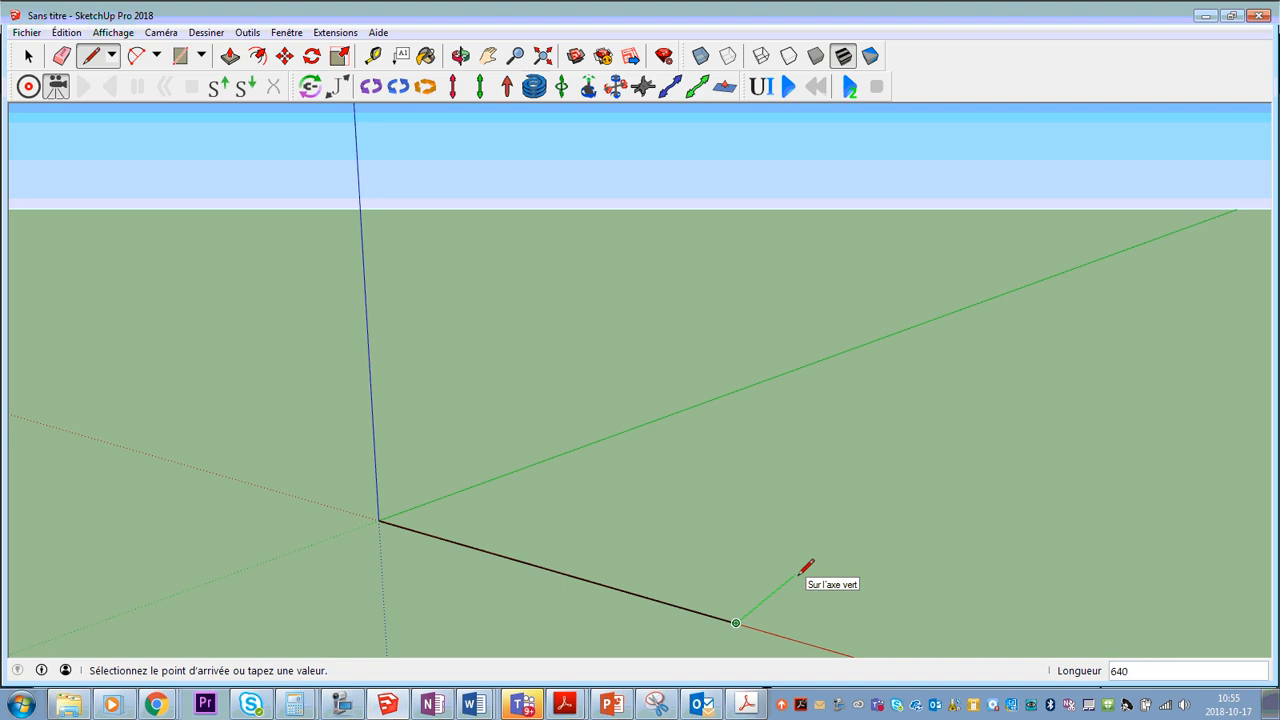
pyautogui.press('Return')
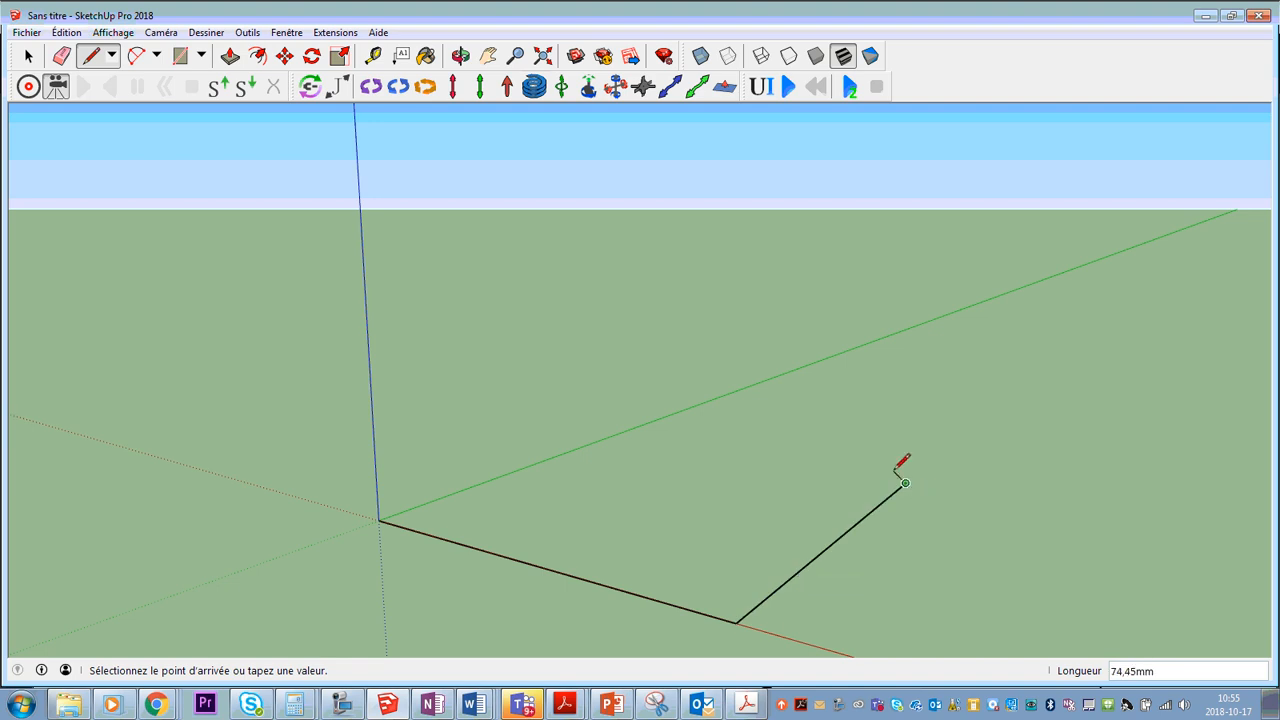
pyautogui.click(617, 433)
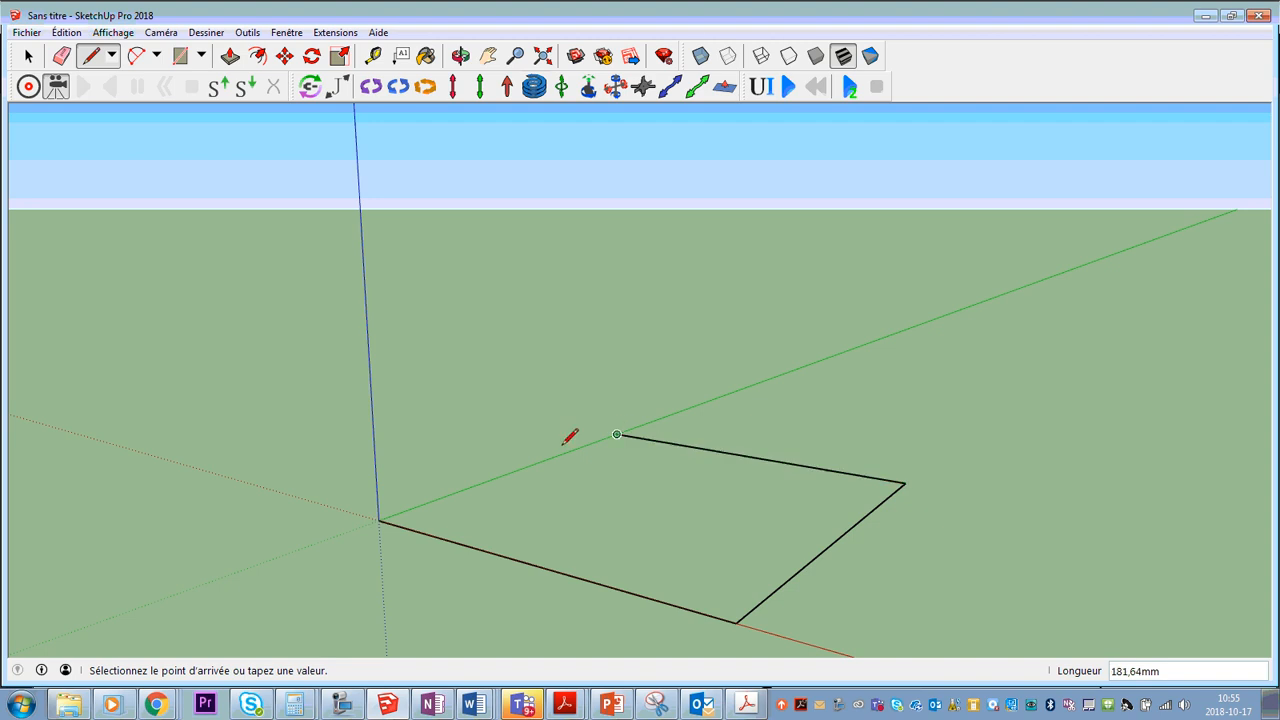
pyautogui.click(379, 520)
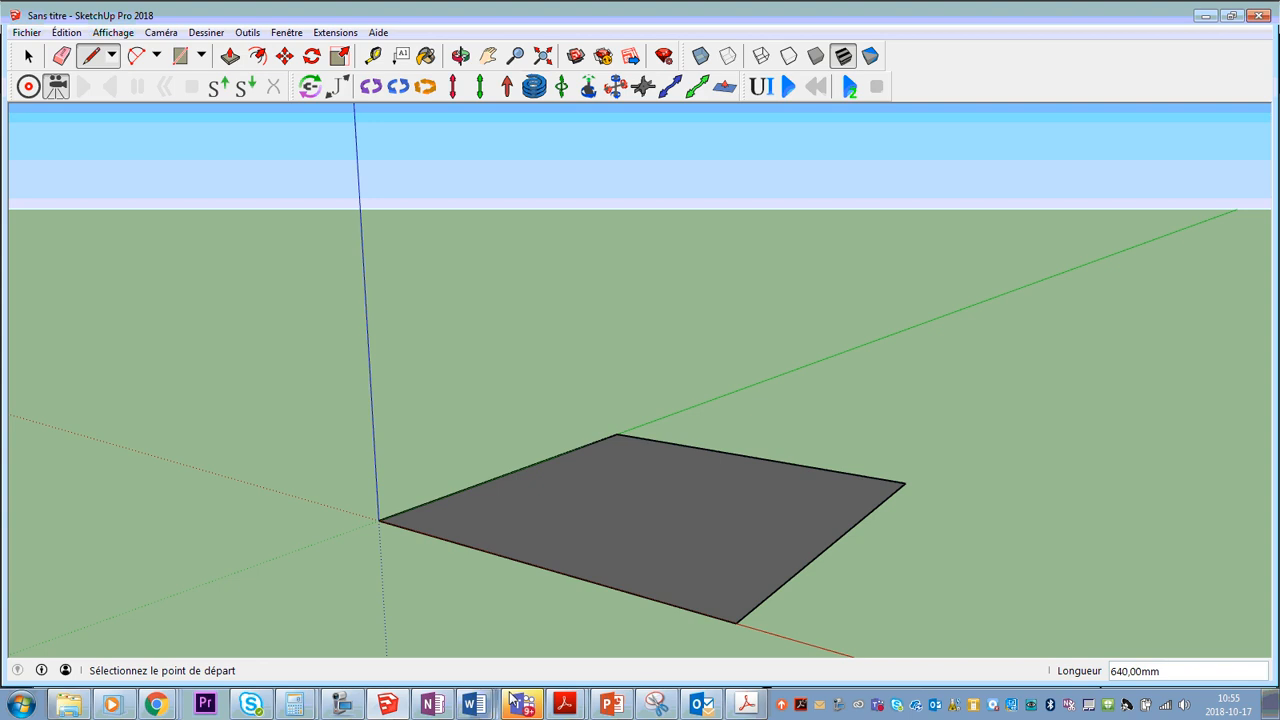
# Consult the elevation views in the PDF and, back in SketchUp, Push/Pull the rectangle up 100 mm to form the base.
pyautogui.click(746, 705)
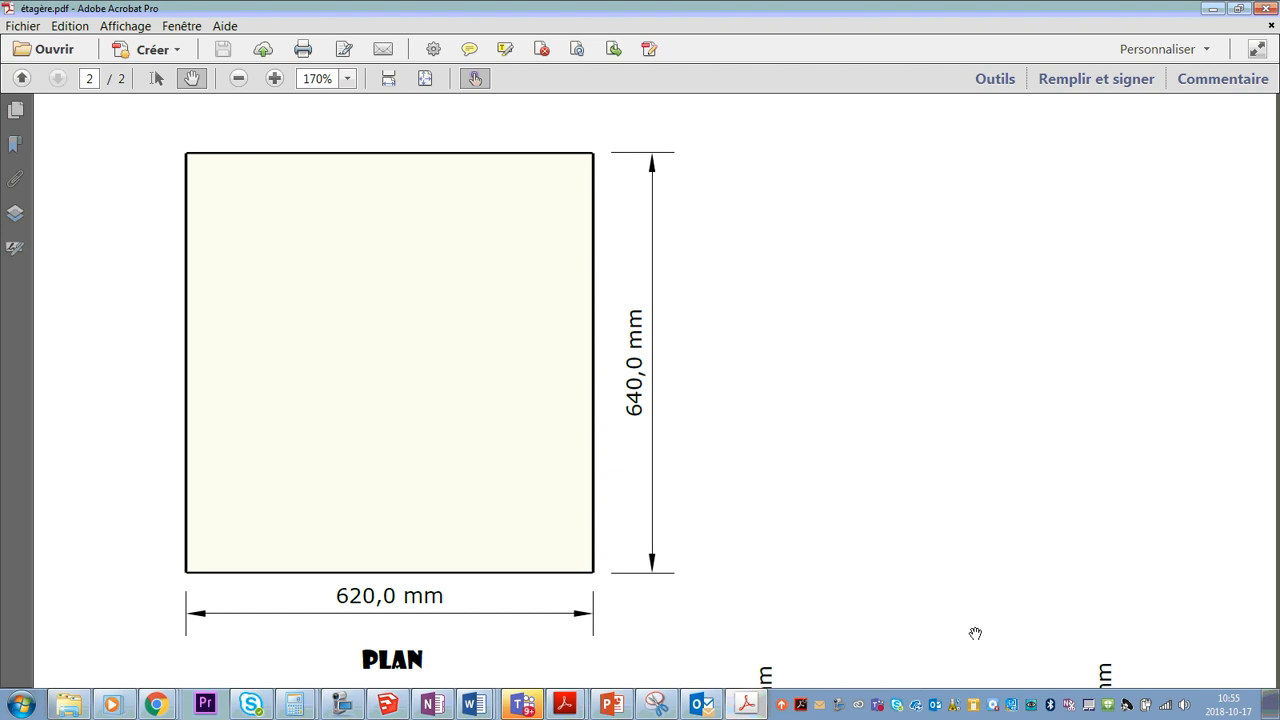
pyautogui.moveTo(976, 633)
pyautogui.mouseDown()
pyautogui.moveTo(911, 280)
pyautogui.moveTo(957, 135)
pyautogui.mouseUp()
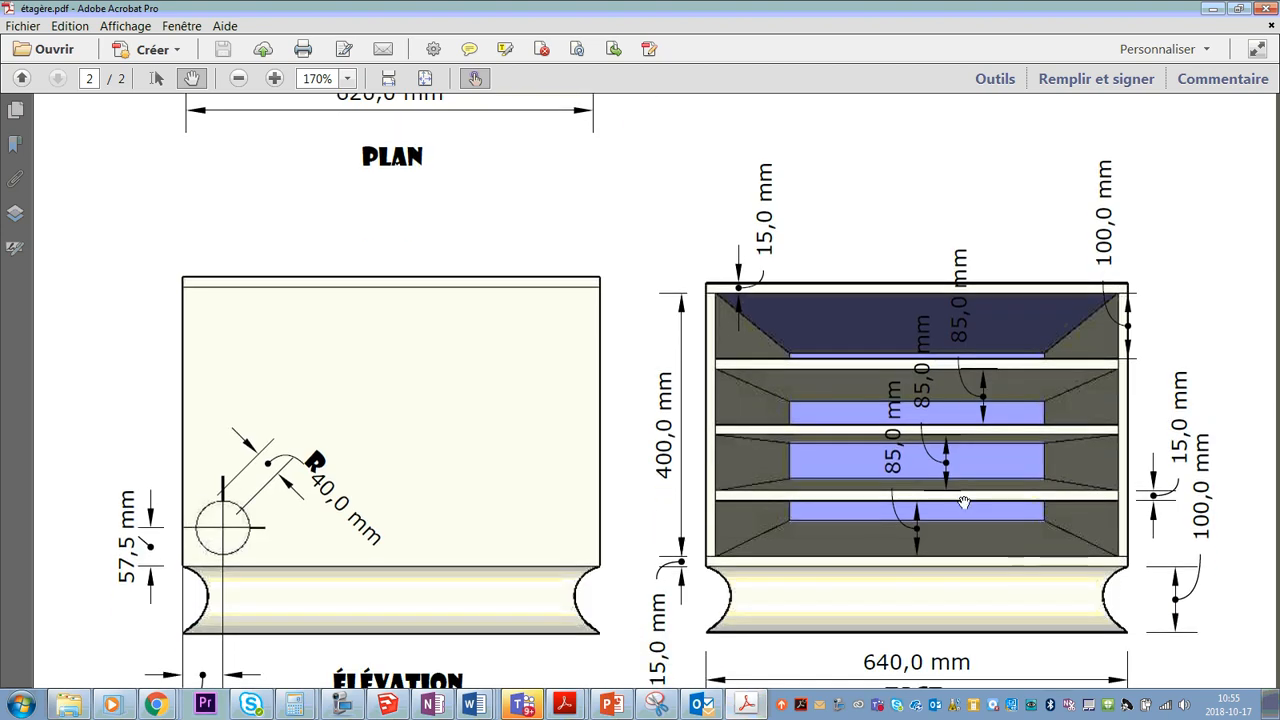
pyautogui.moveTo(966, 503); pyautogui.dragTo(976, 455)
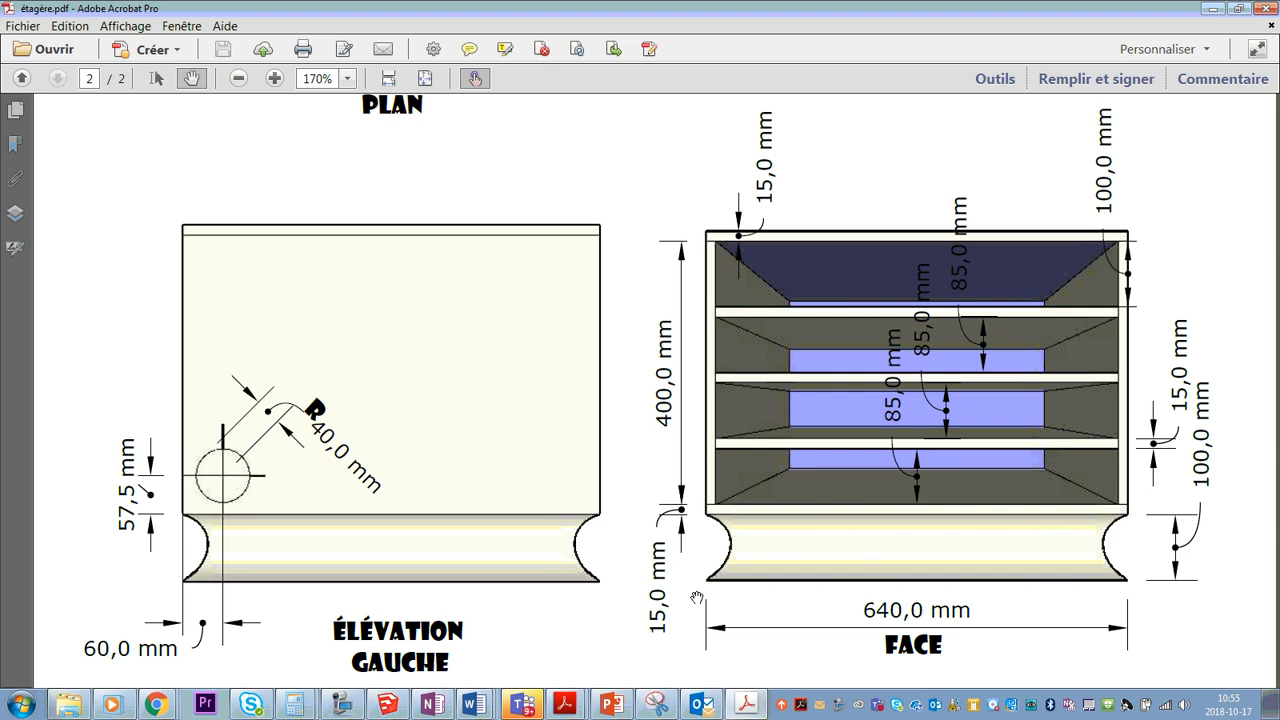
pyautogui.click(388, 705)
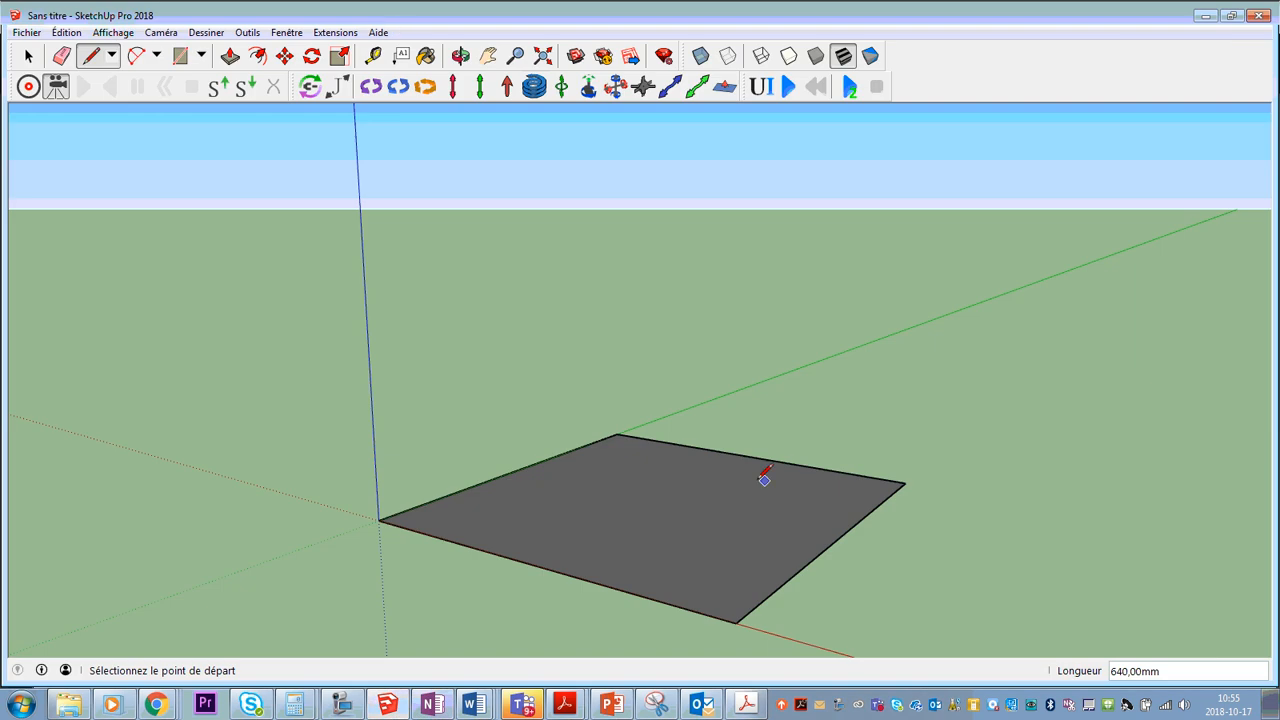
pyautogui.click(230, 56)
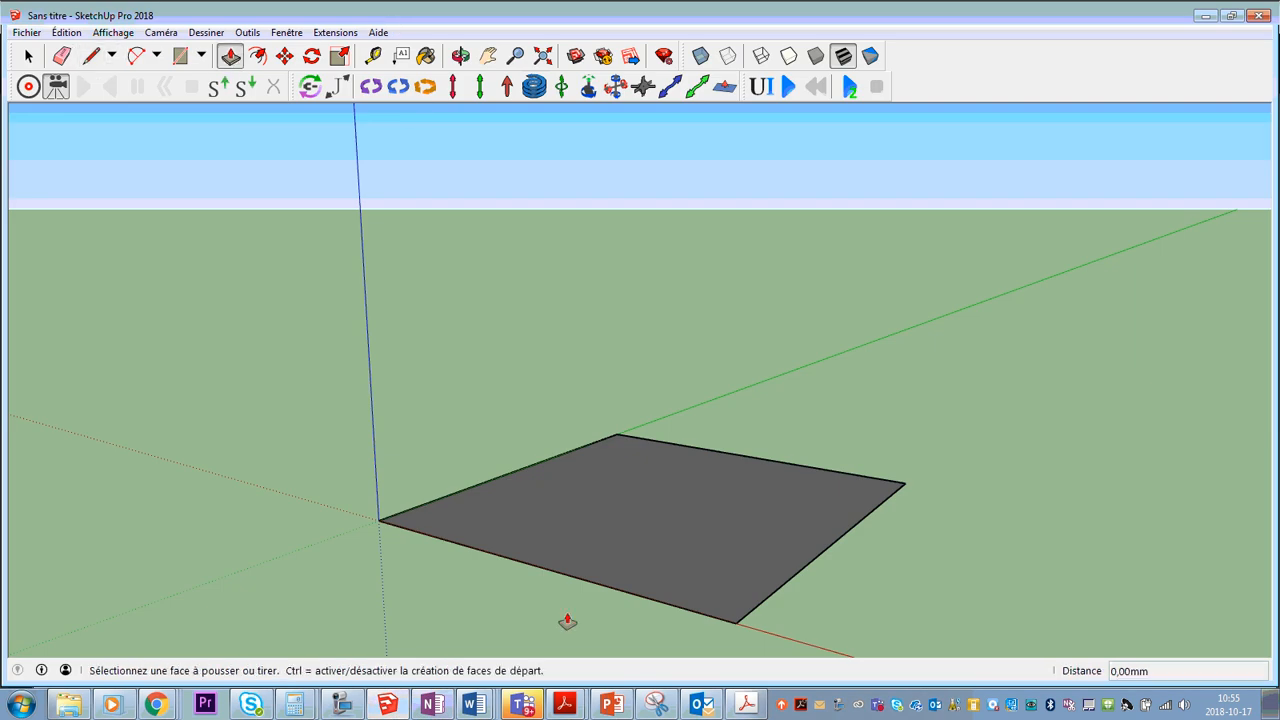
pyautogui.click(651, 555)
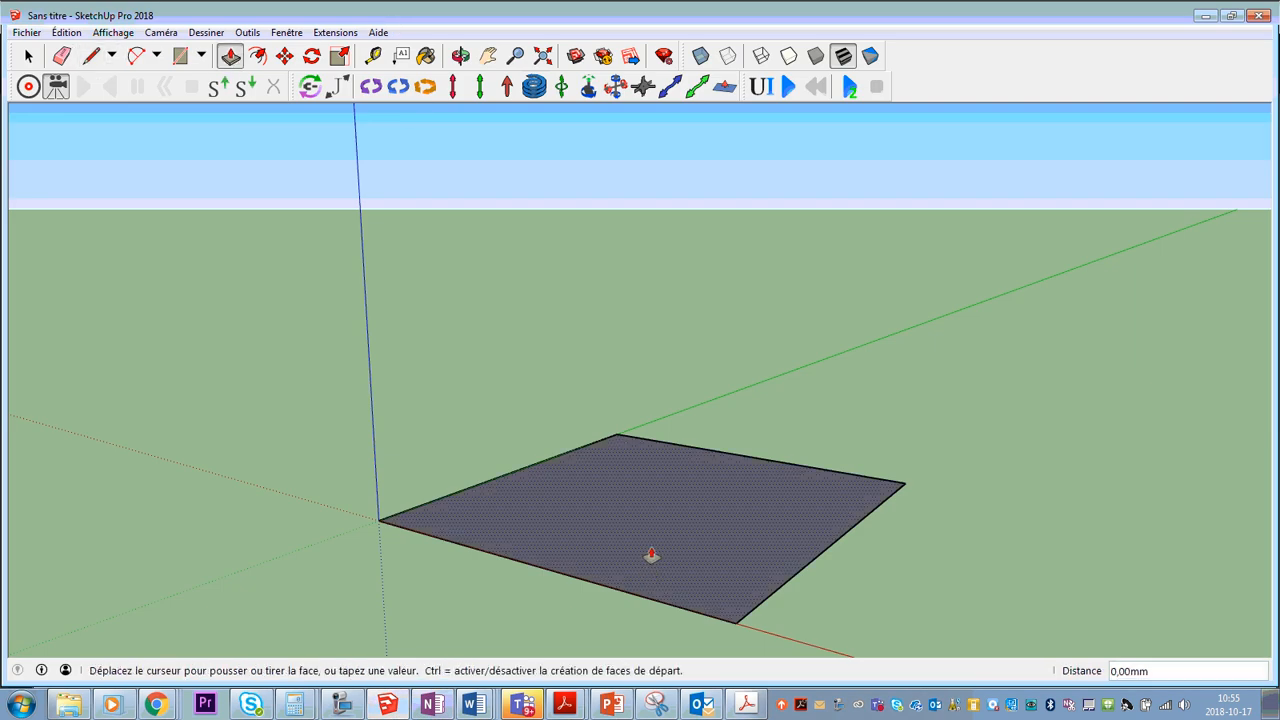
pyautogui.write('1')
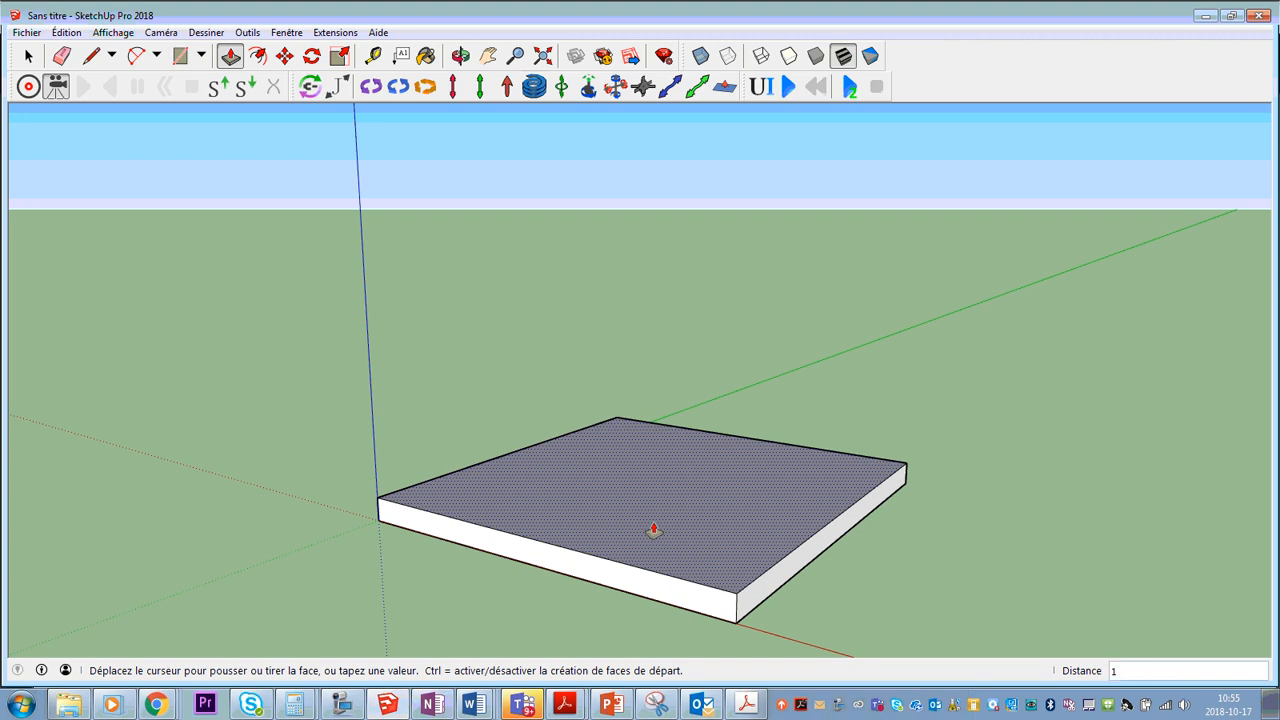
pyautogui.write('00')
pyautogui.press('Return')
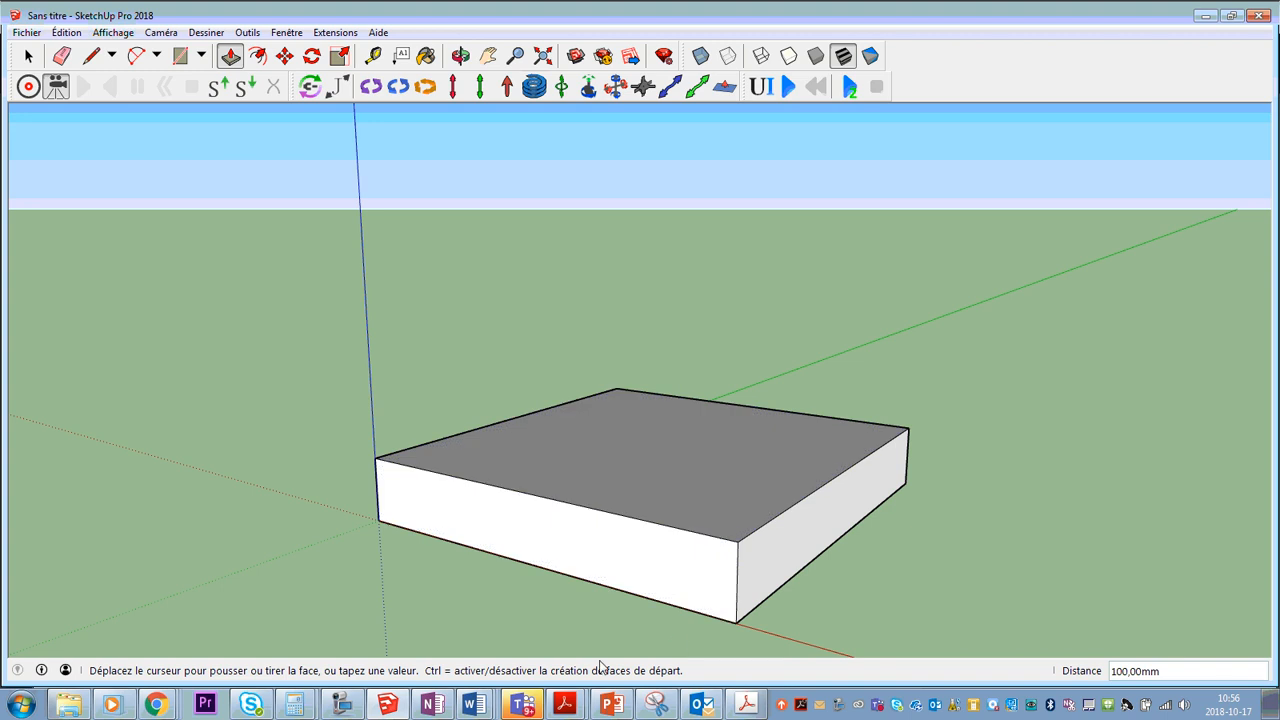
# Check the bottom panel's thickness in the PDF and Push/Pull the base's top face up 15 mm in SketchUp as a separate layer.
pyautogui.click(746, 704)
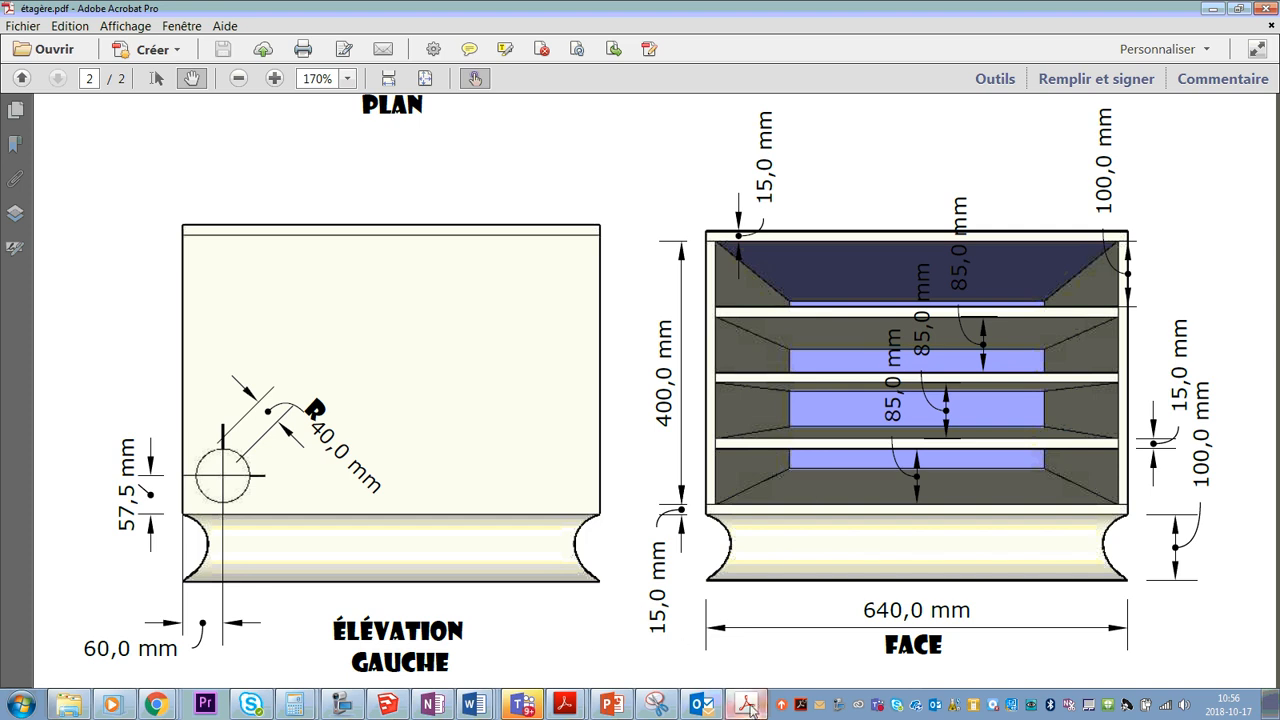
pyautogui.click(387, 704)
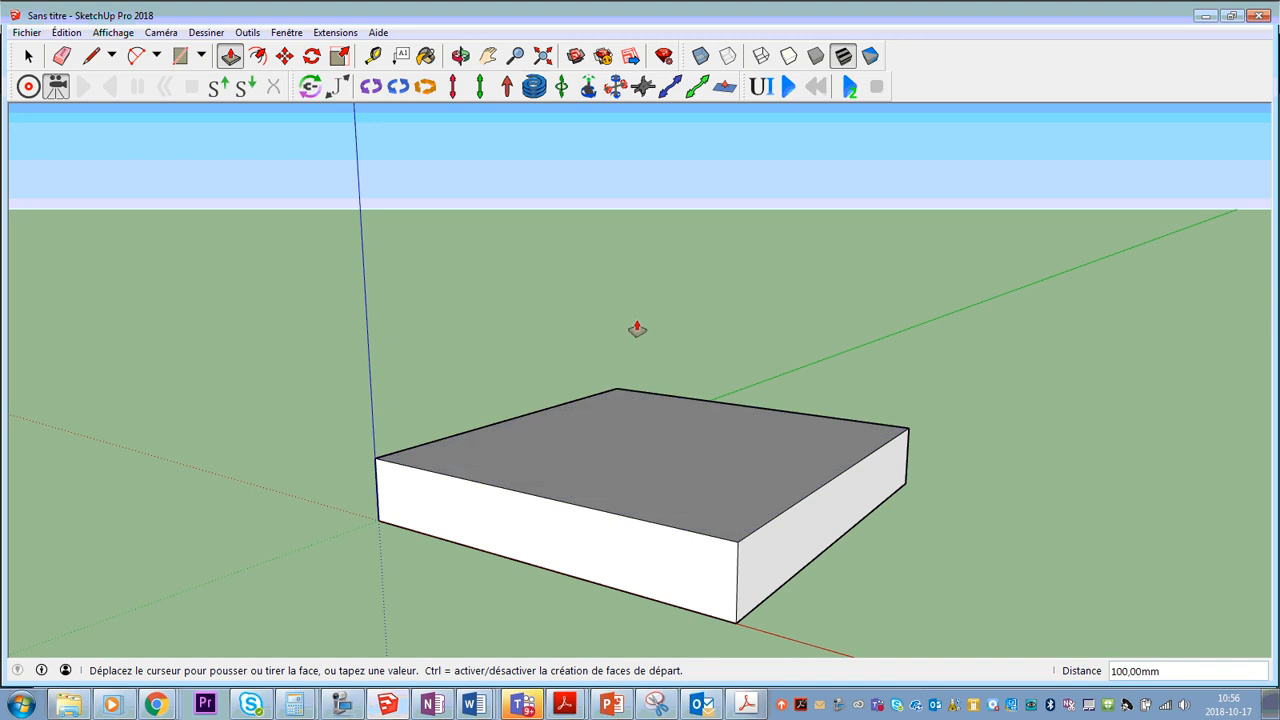
pyautogui.click(631, 478)
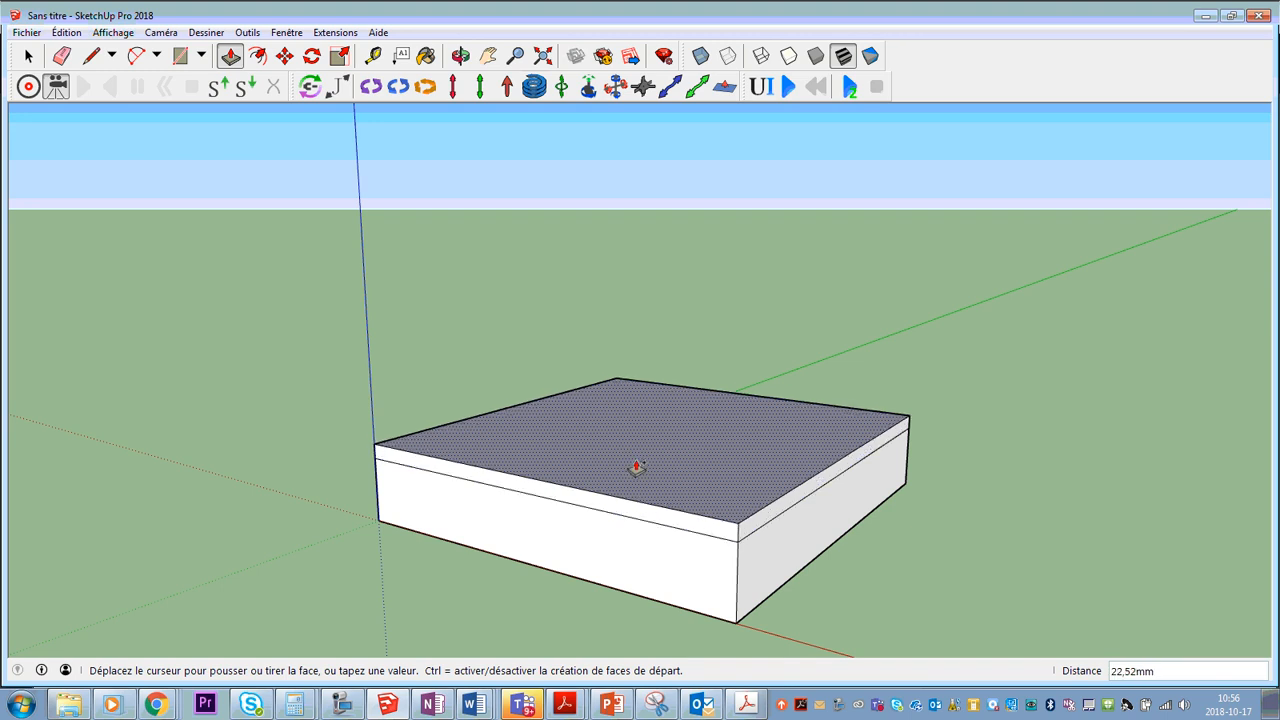
pyautogui.write('15')
pyautogui.press('Return')
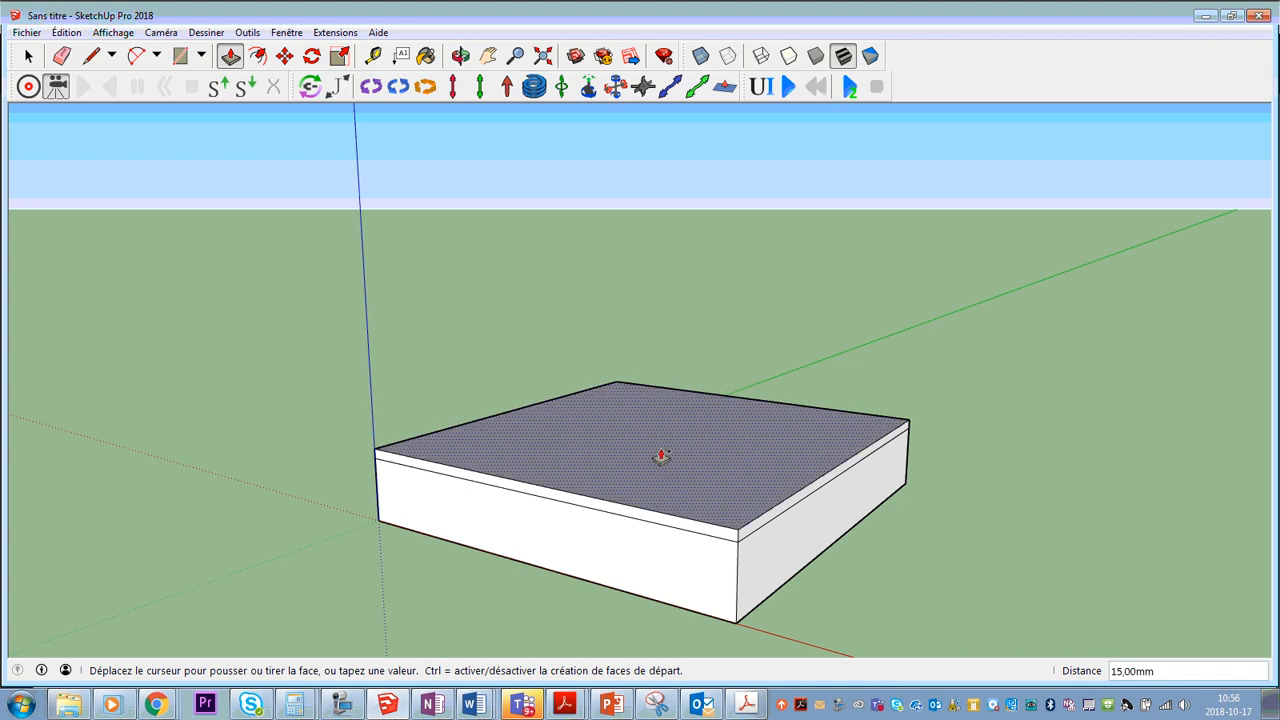
# Check the side panel dimensions in the PDF and, back in SketchUp, place a guide line 15 mm inside the top face's left edge.
pyautogui.moveTo(471, 586); pyautogui.dragTo(590, 518, button='middle')
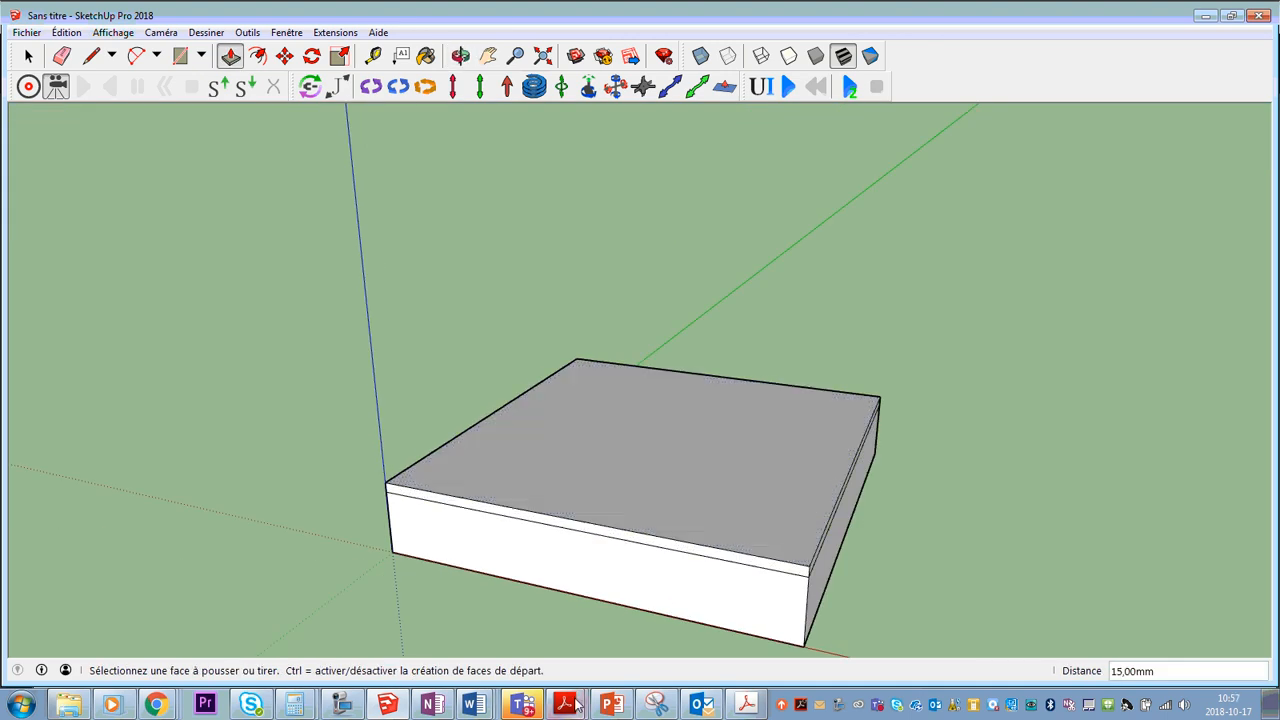
pyautogui.click(746, 704)
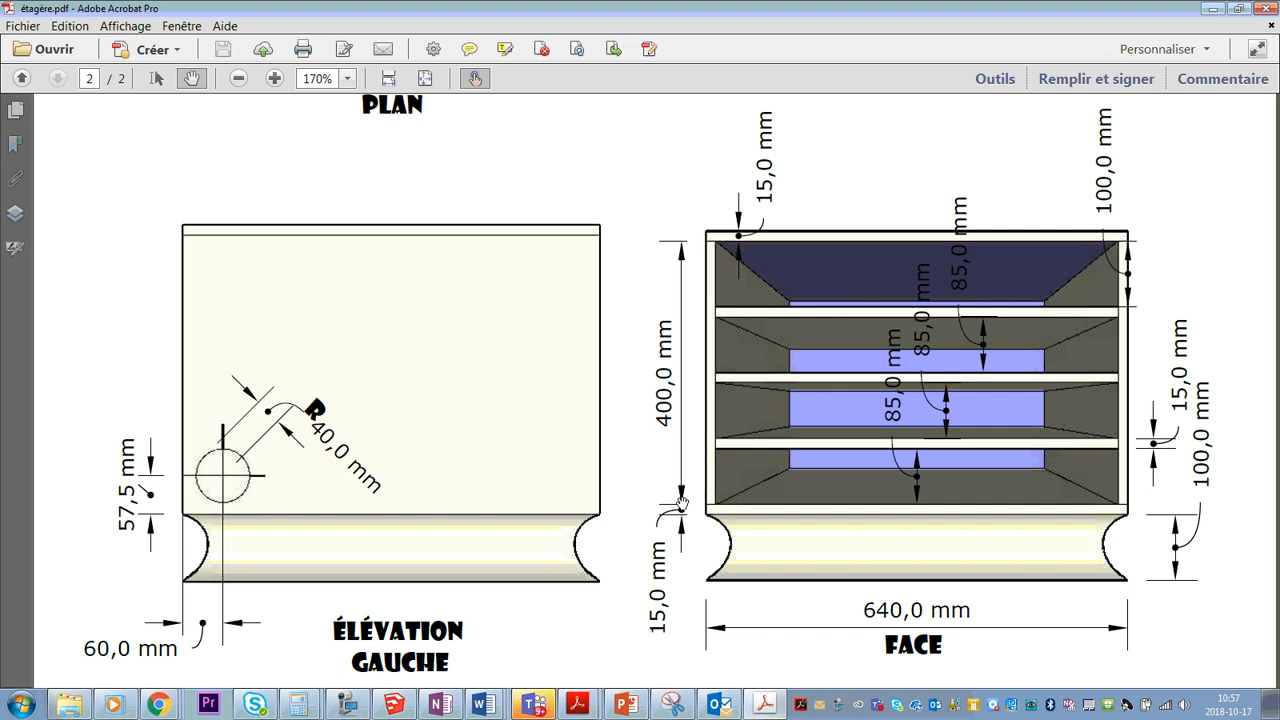
pyautogui.click(393, 705)
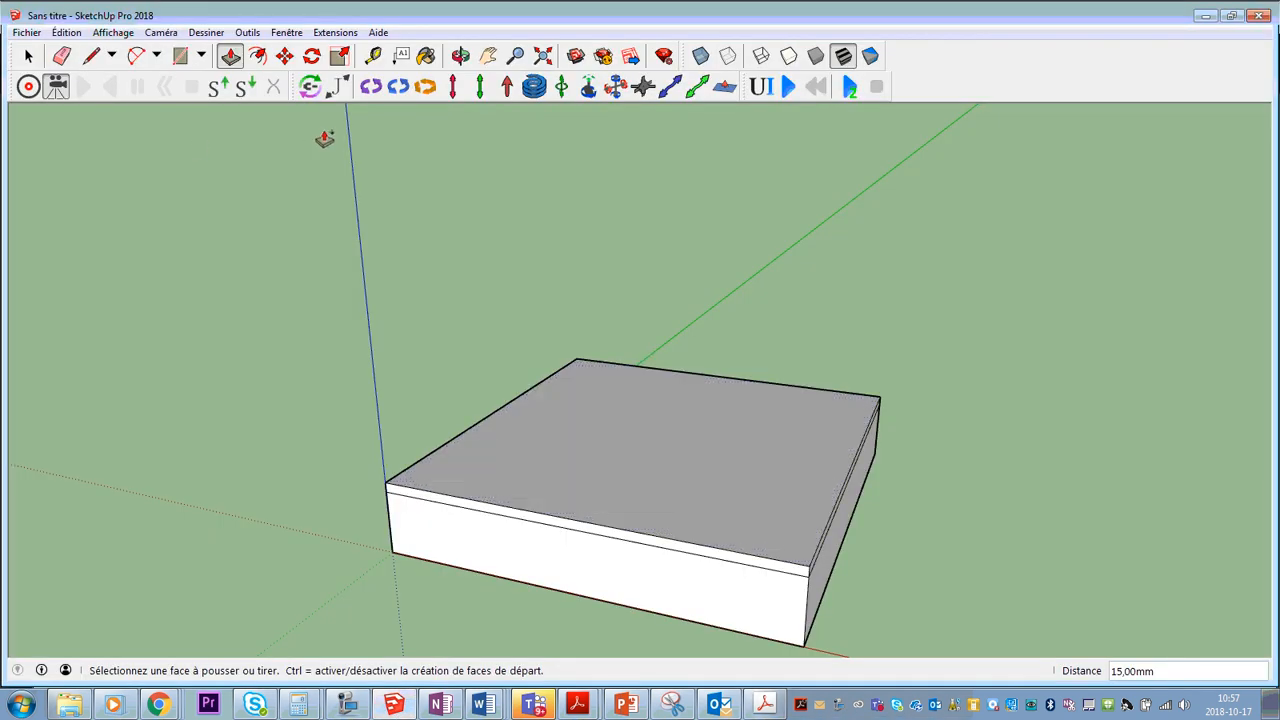
pyautogui.click(364, 59)
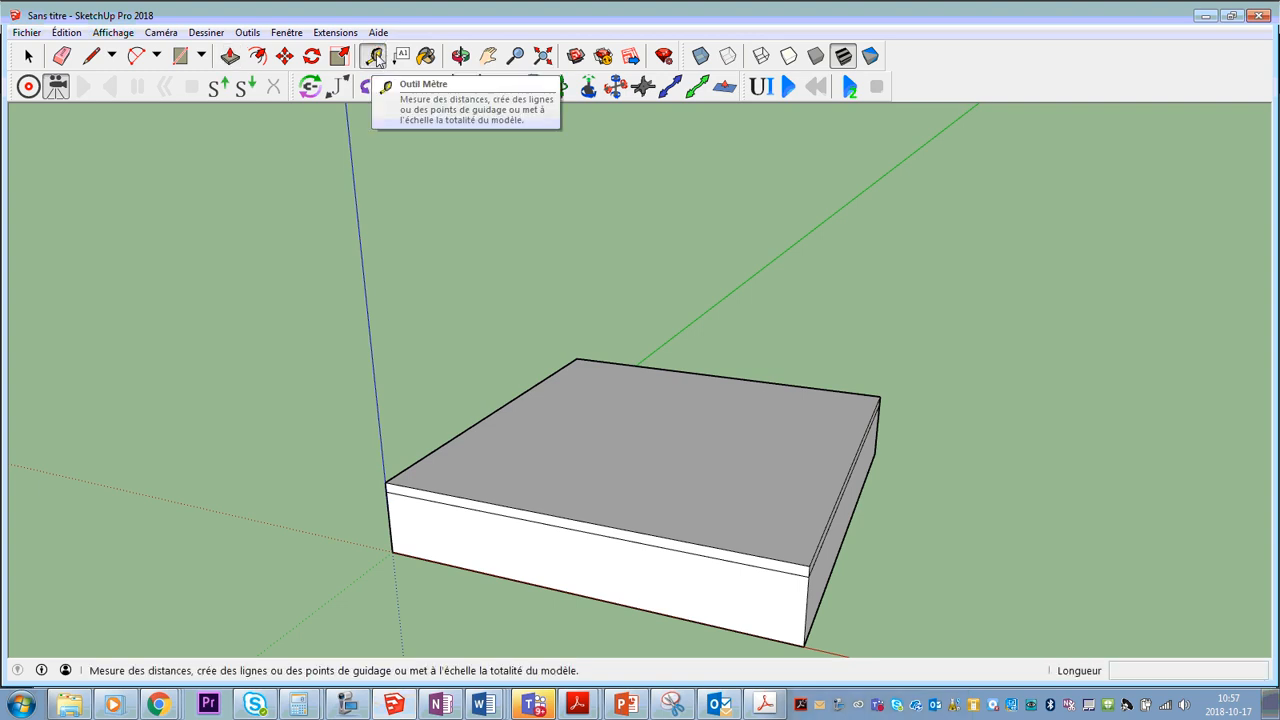
pyautogui.click(374, 57)
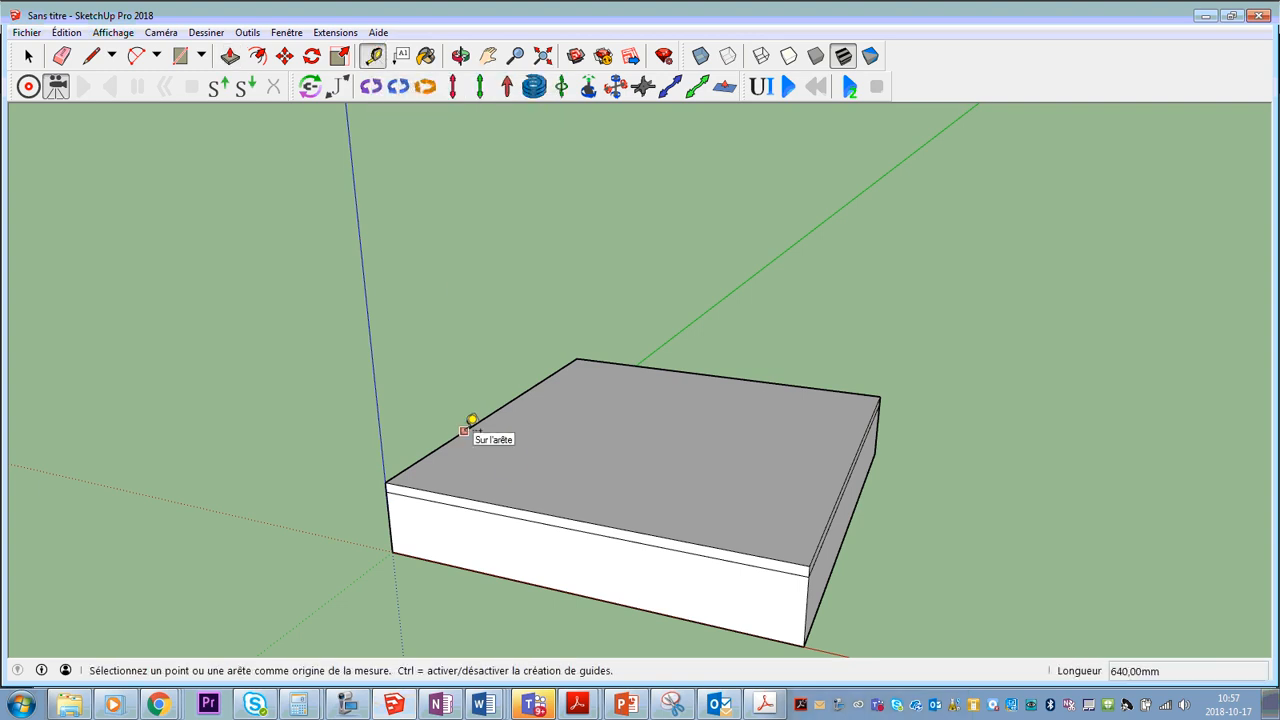
pyautogui.scroll(3, 470, 425)
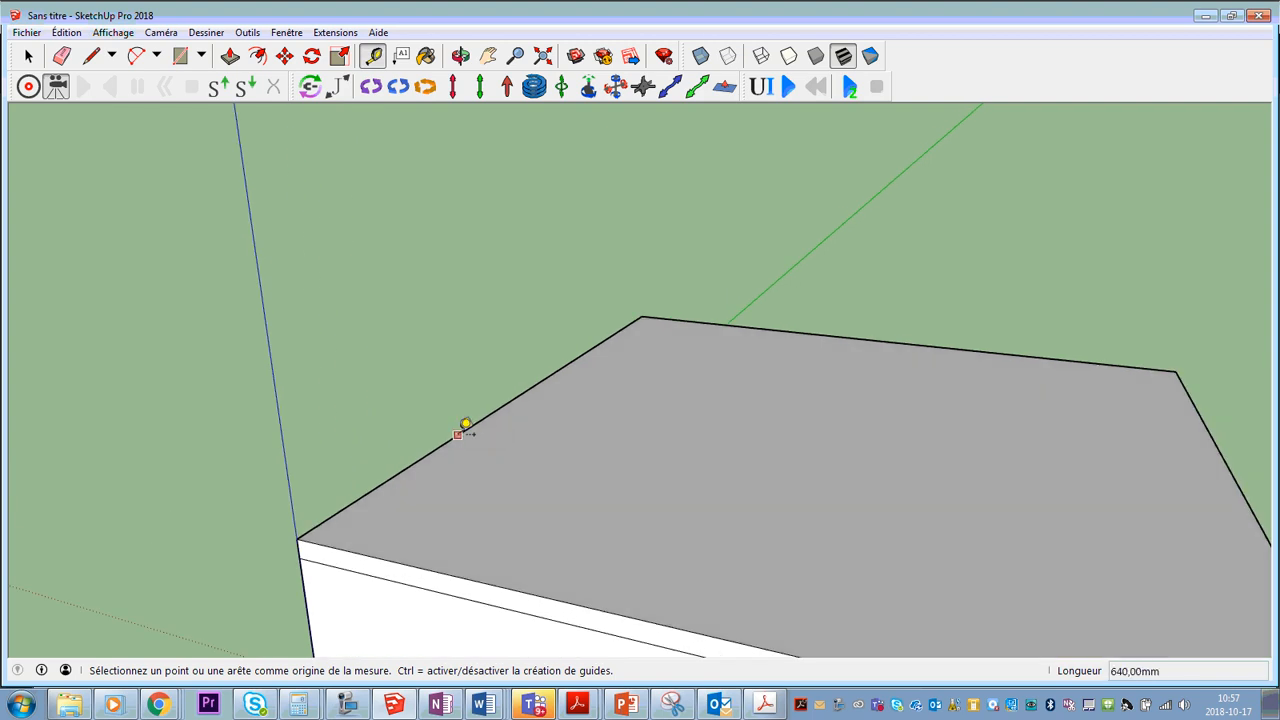
pyautogui.click(465, 424)
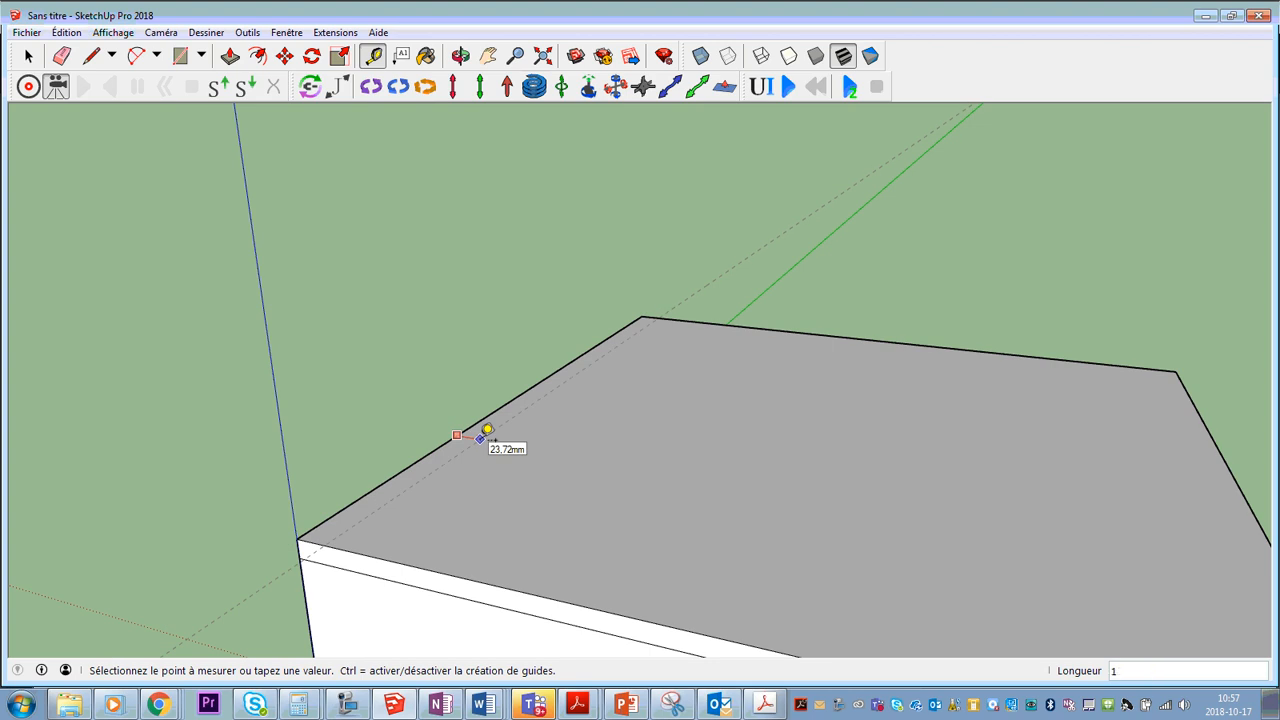
pyautogui.write('15')
pyautogui.press('Return')
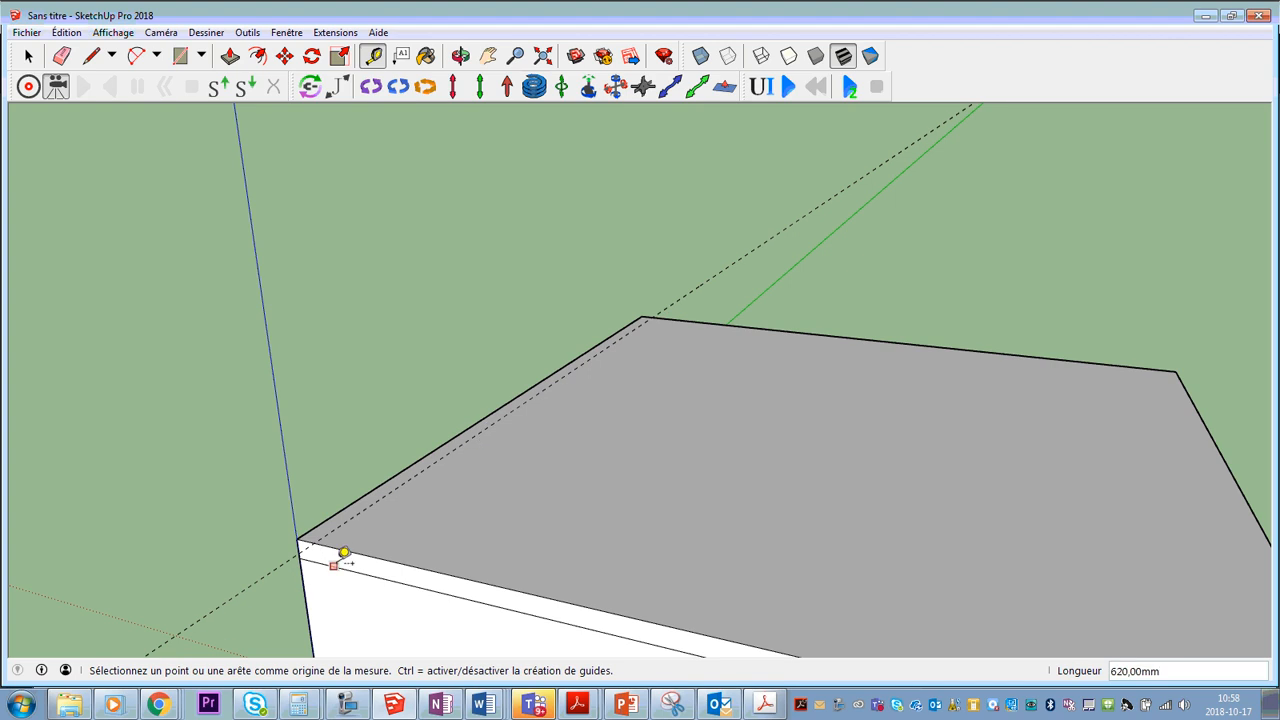
# Place a guide line just inside the top face's right edge and another 15 mm inside its back edge.
pyautogui.click(1222, 450)
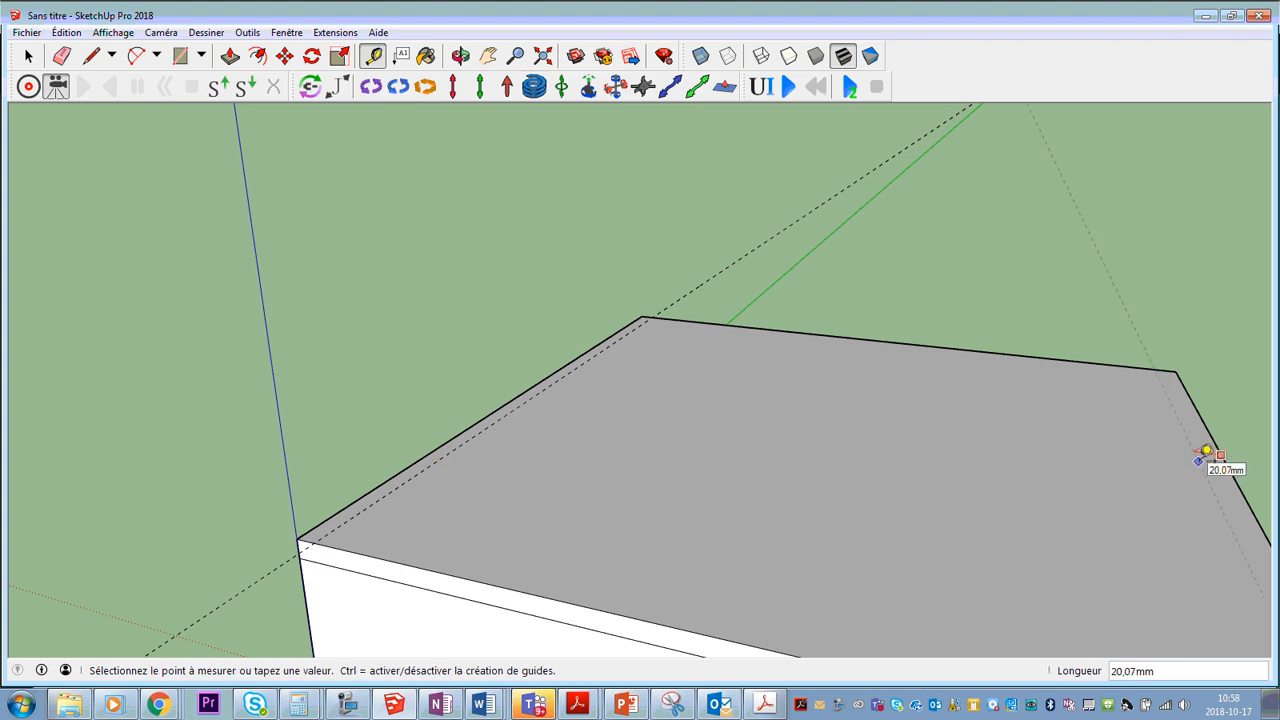
pyautogui.press('Return')
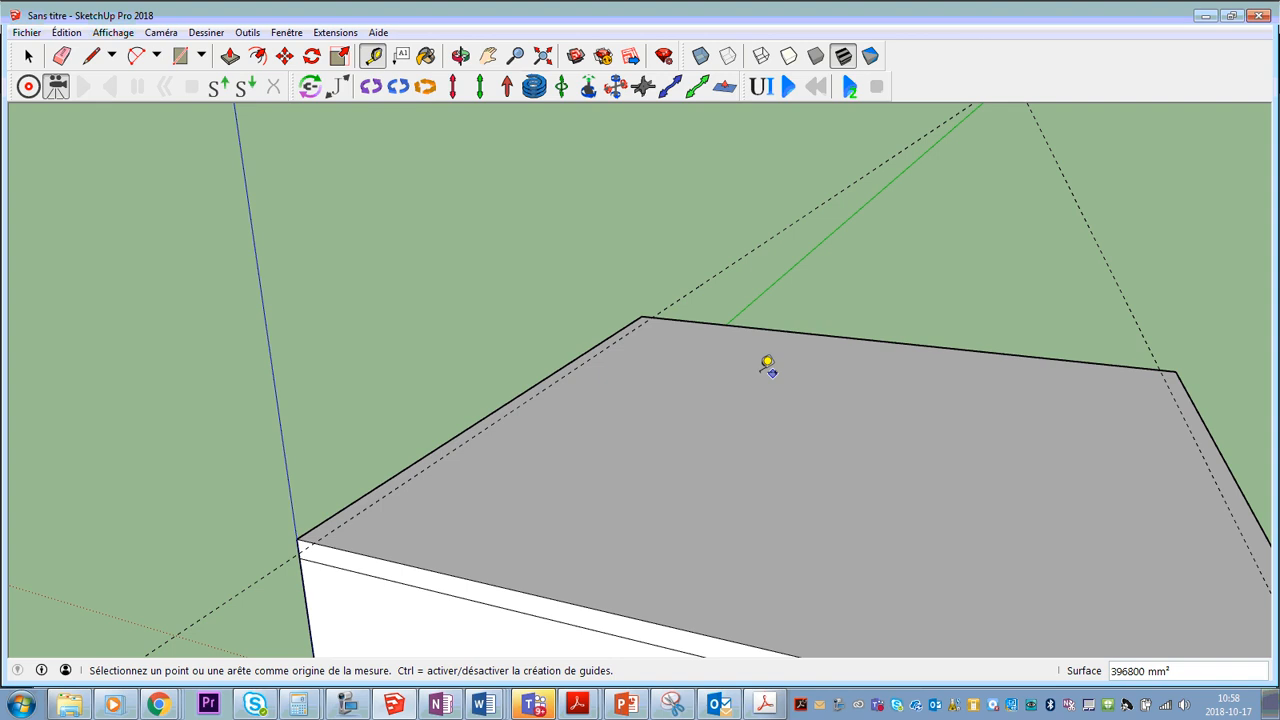
pyautogui.click(821, 334)
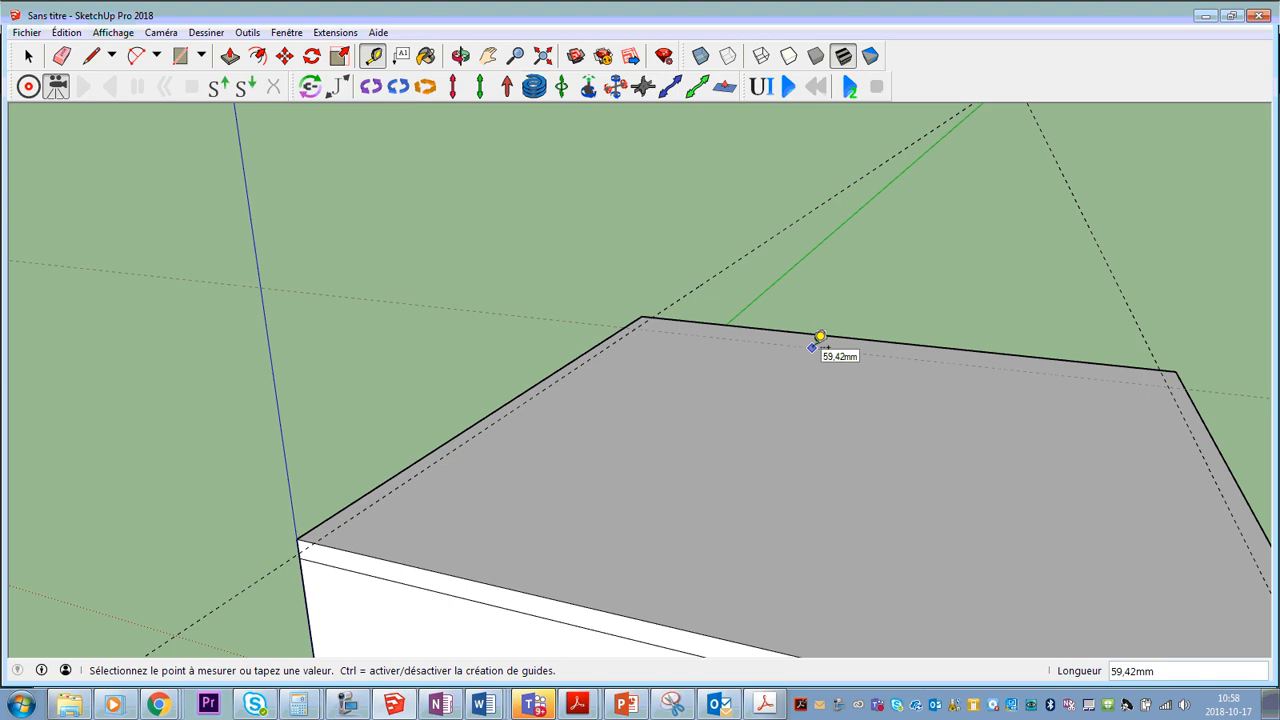
pyautogui.write('15')
pyautogui.press('Return')
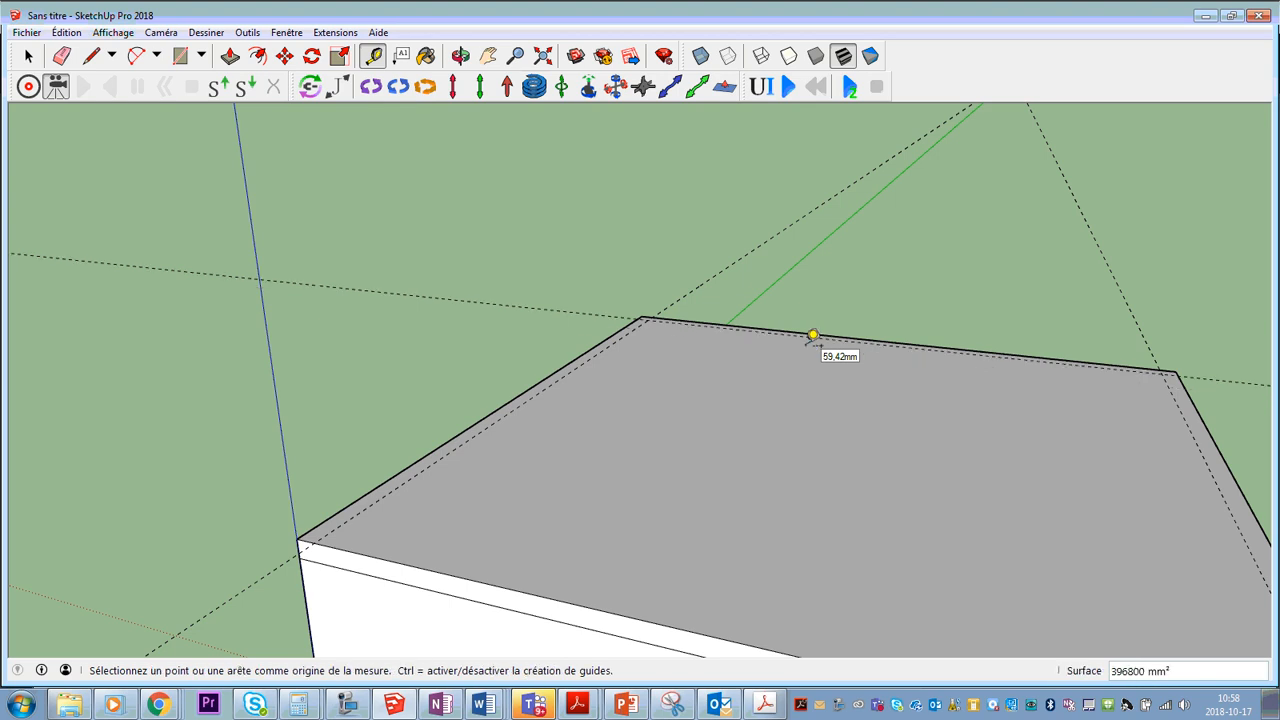
# Draw a line along the left guide on the top face, from its front edge to its back edge.
pyautogui.click(91, 57)
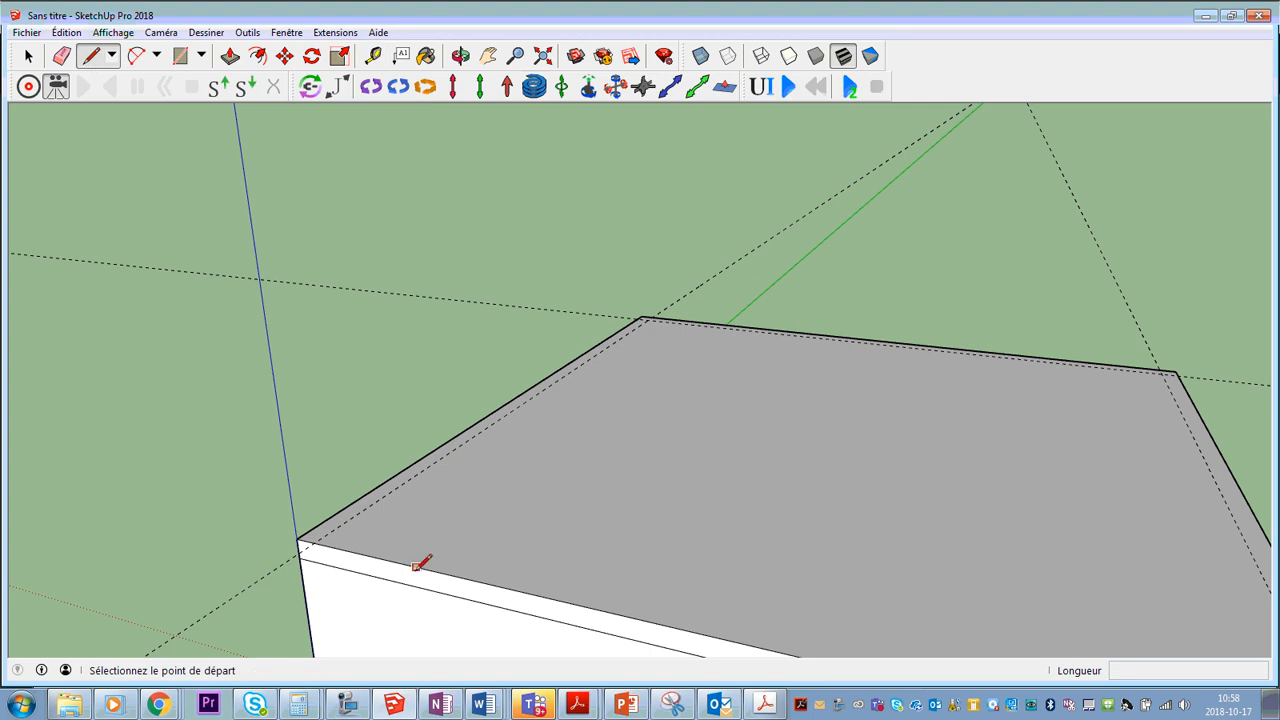
pyautogui.click(316, 540)
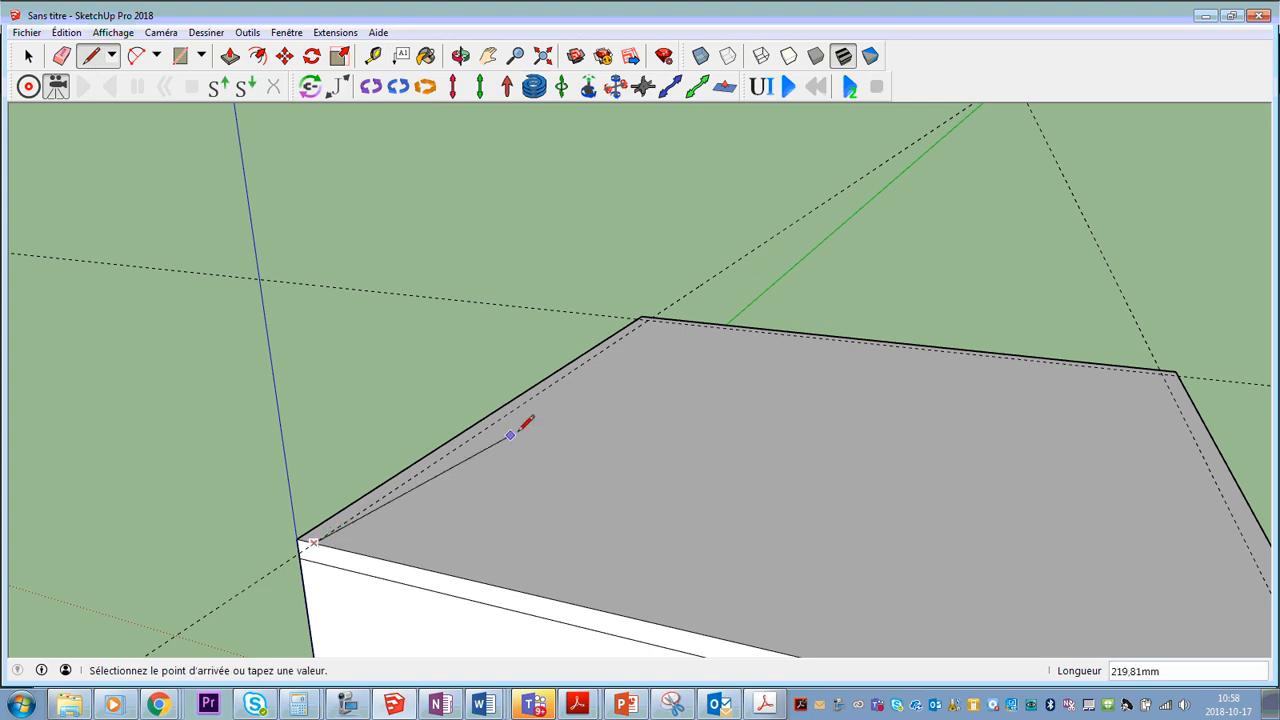
pyautogui.click(648, 316)
pyautogui.scroll(2, 651, 317)
pyautogui.scroll(2, 651, 317)
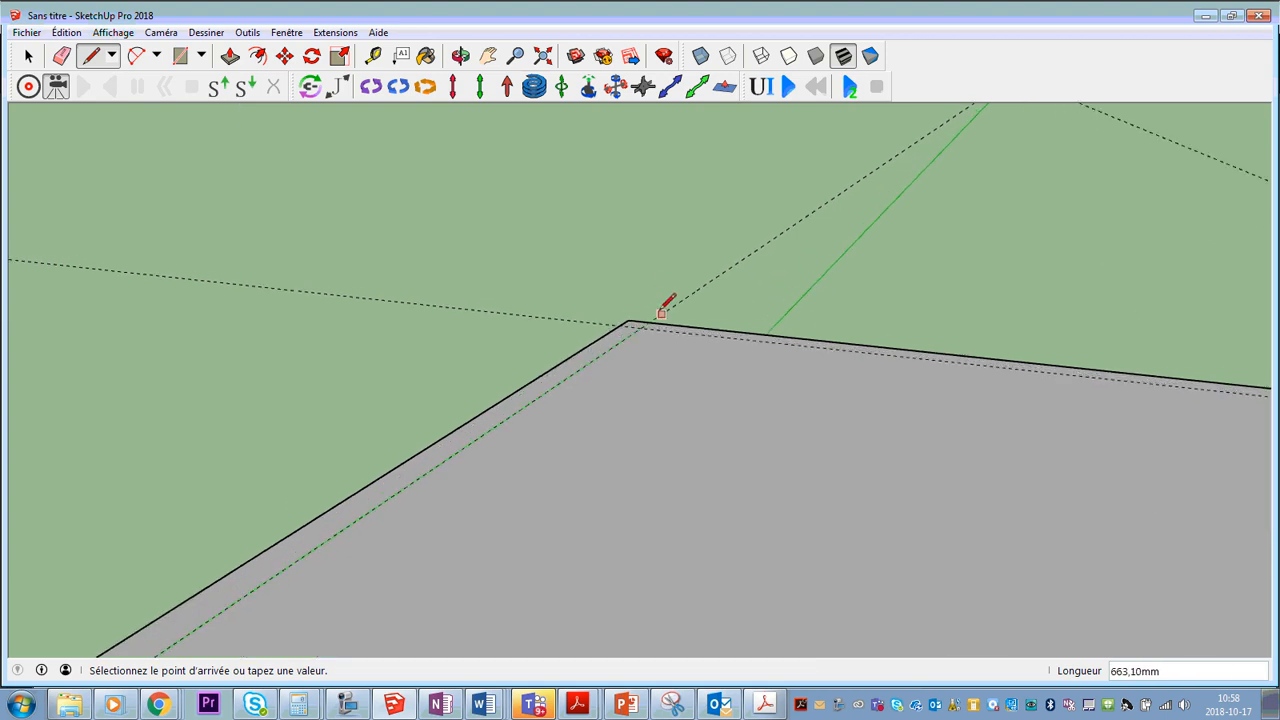
pyautogui.click(655, 307)
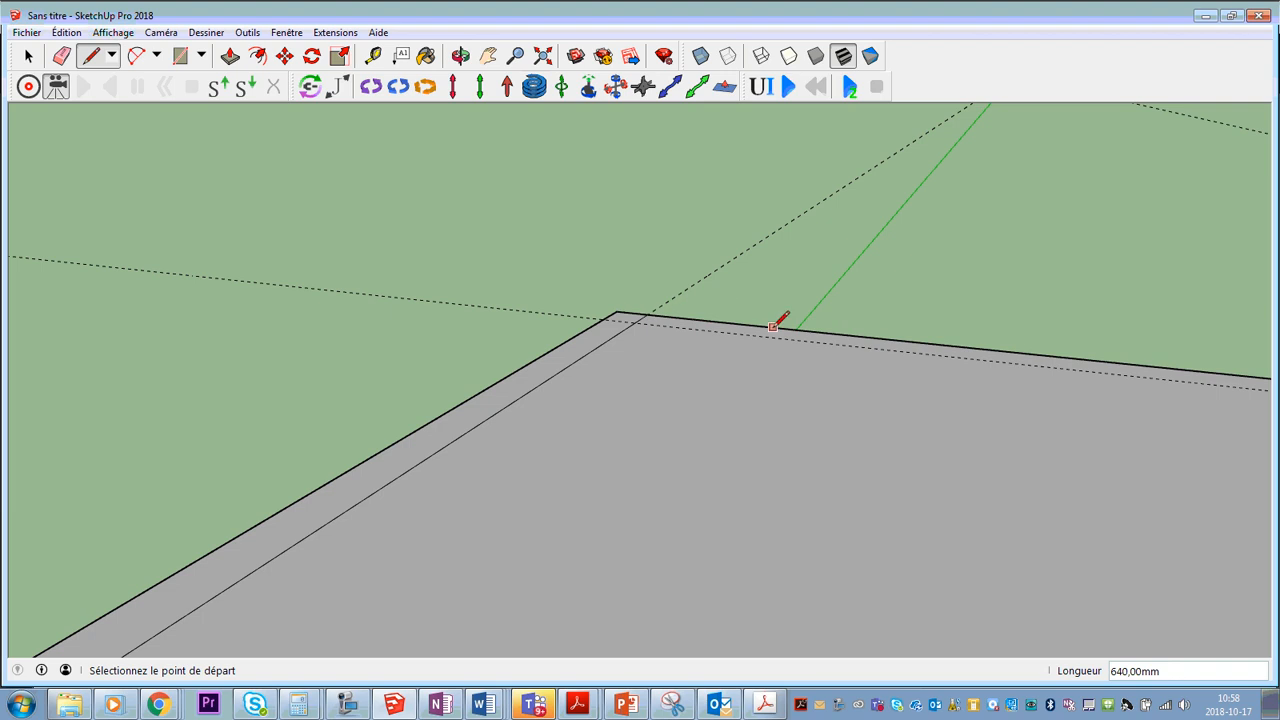
# Draw a 640 mm line along the right guide on the top face, from the front edge to the back edge.
pyautogui.scroll(-5, 577, 354)
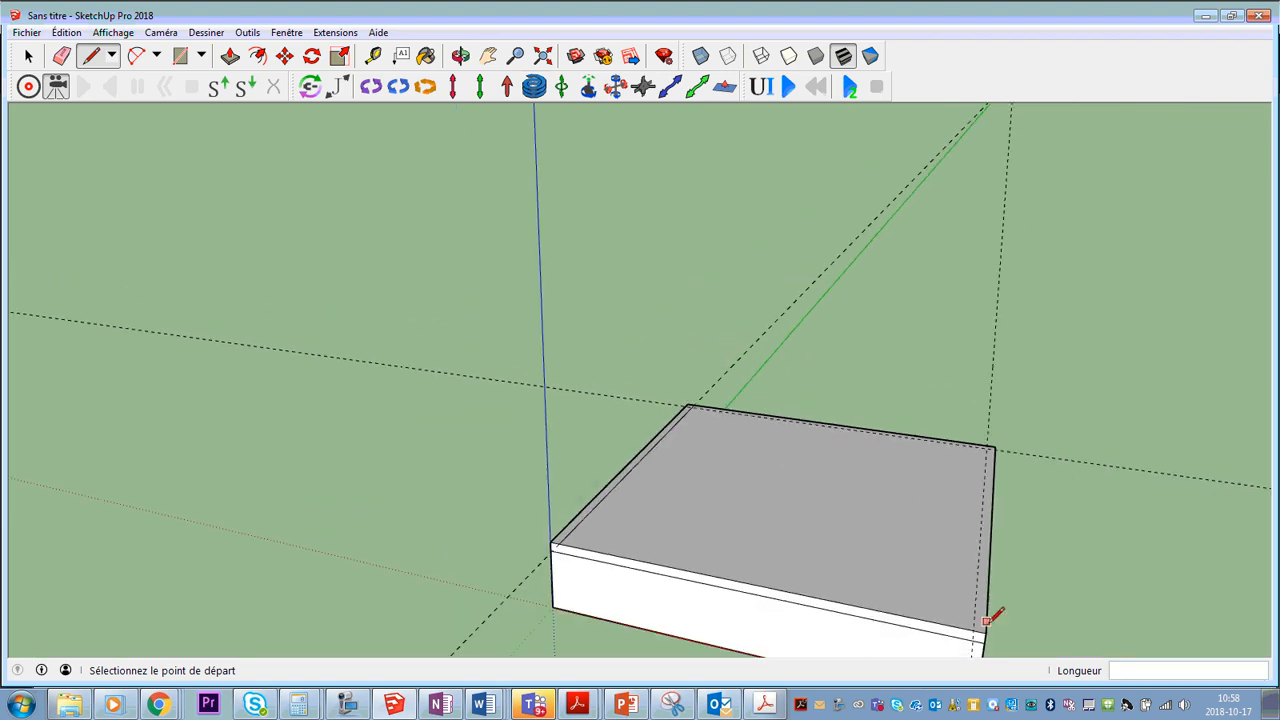
pyautogui.scroll(2, 987, 620)
pyautogui.click(978, 627)
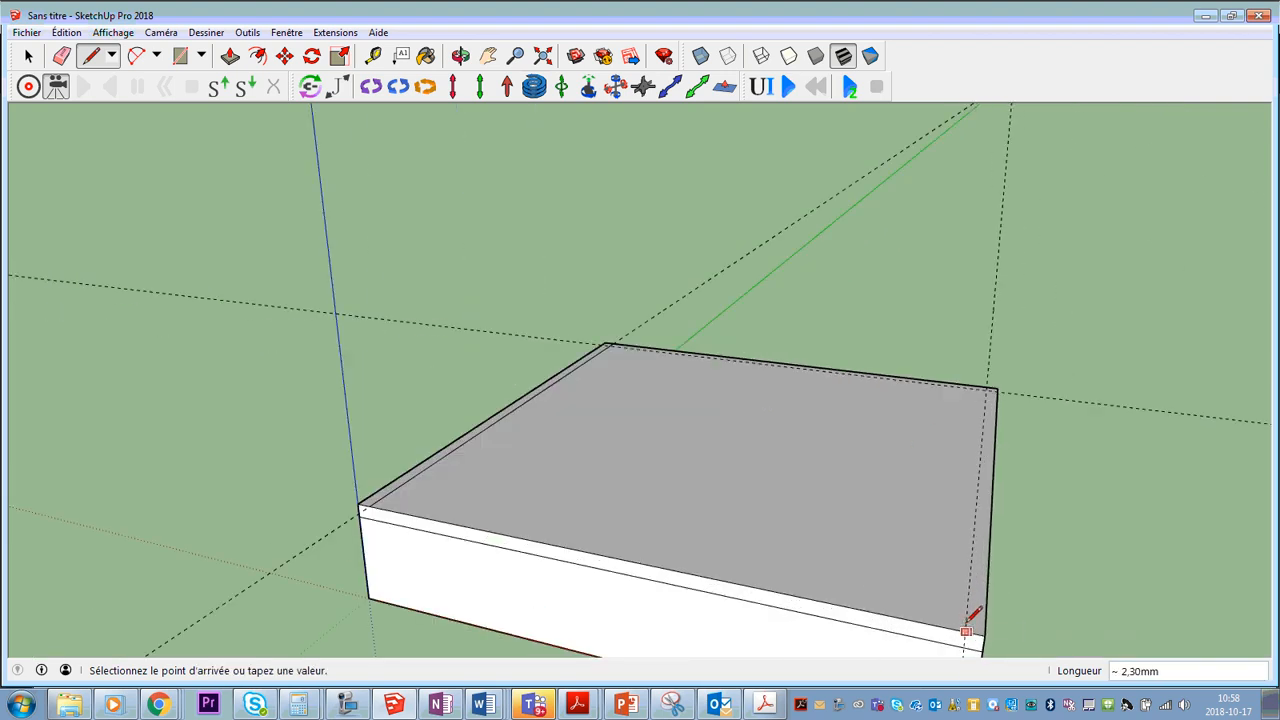
pyautogui.press('Escape')
pyautogui.scroll(2, 950, 638)
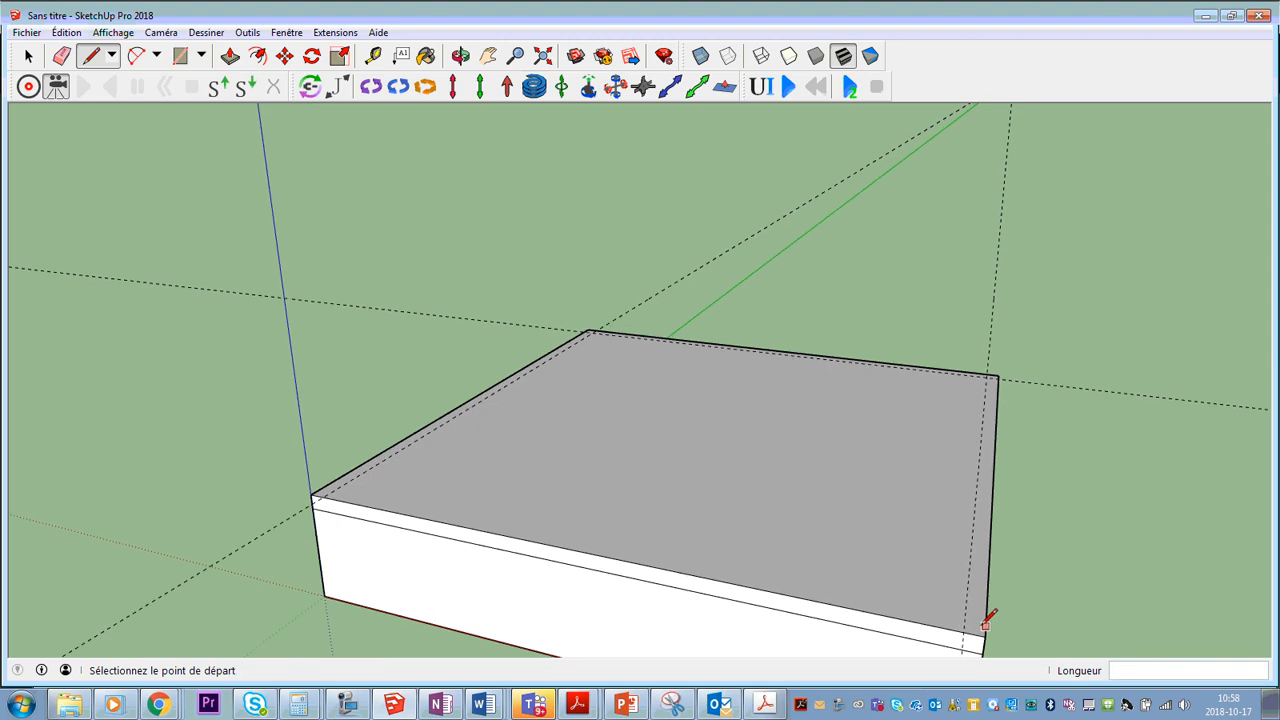
pyautogui.click(958, 630)
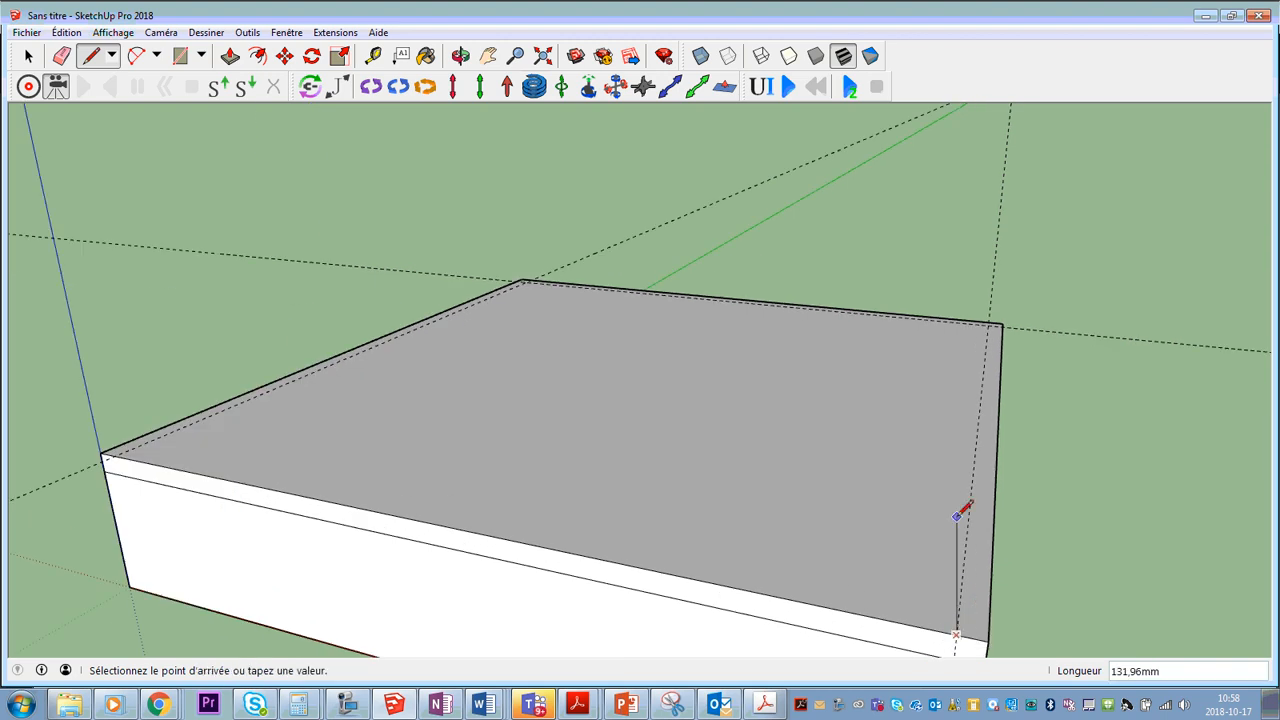
pyautogui.scroll(3, 993, 295)
pyautogui.scroll(2, 997, 285)
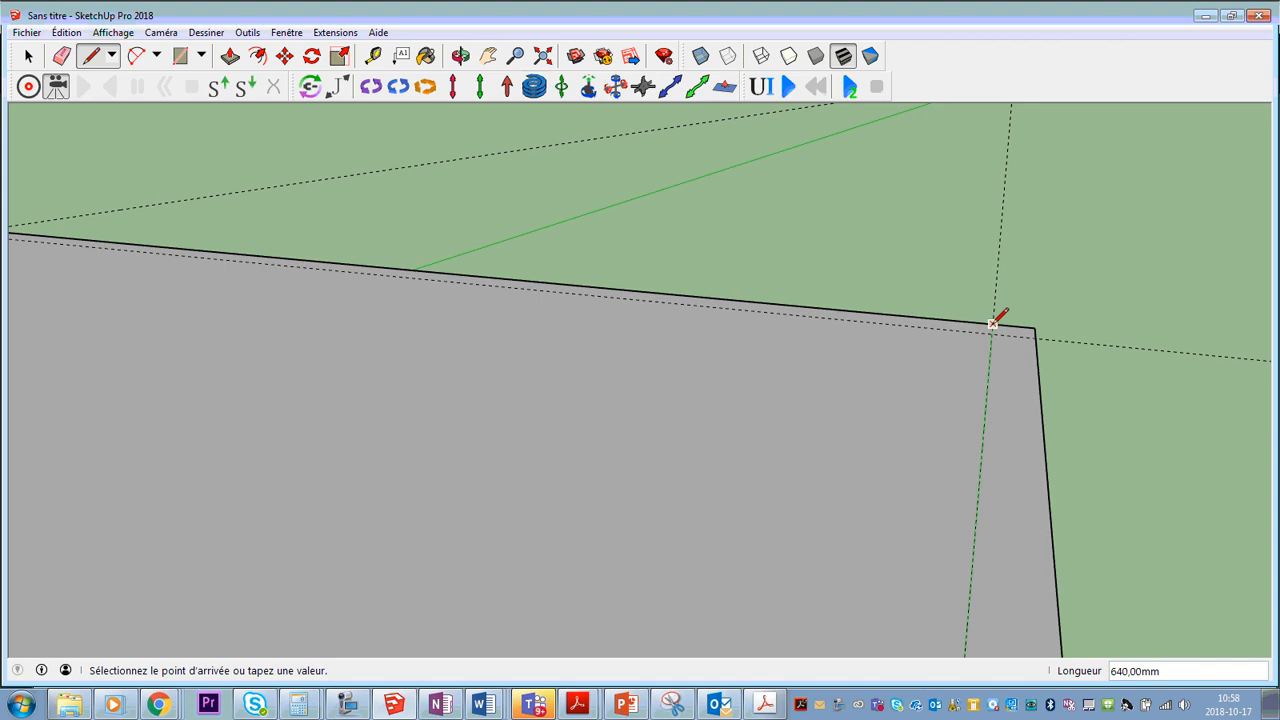
pyautogui.click(995, 318)
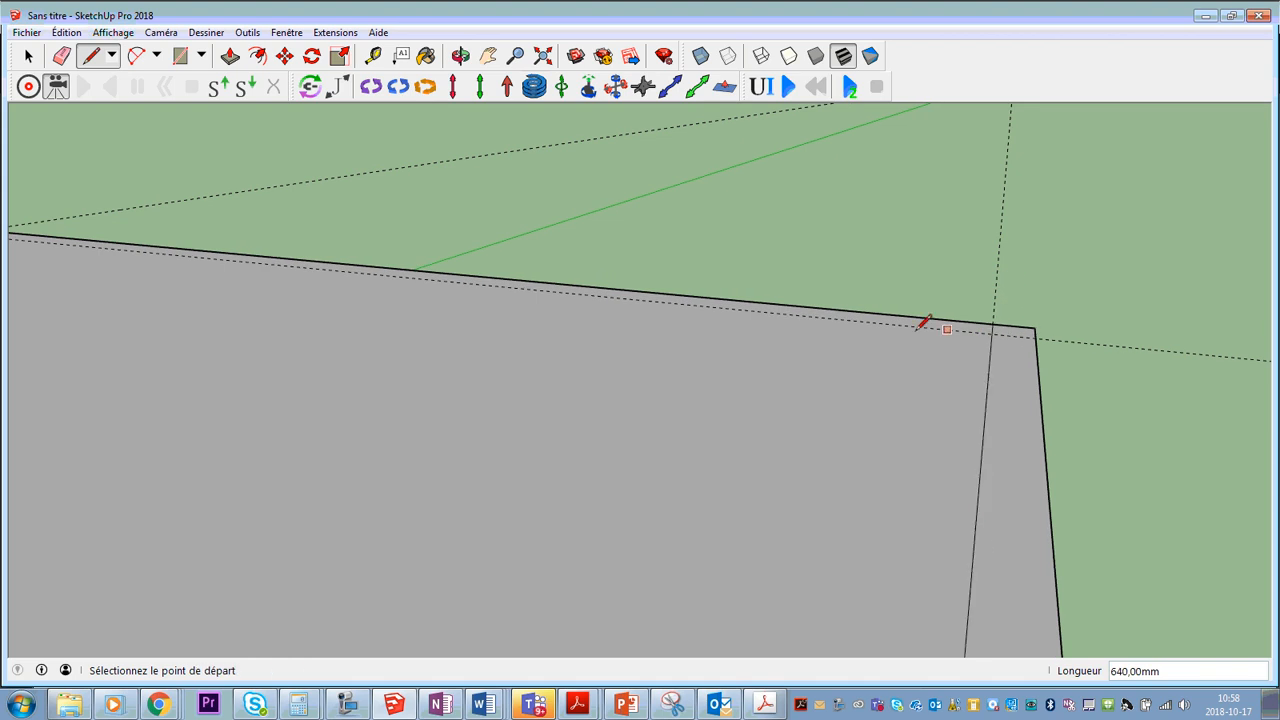
pyautogui.scroll(3, 1010, 330)
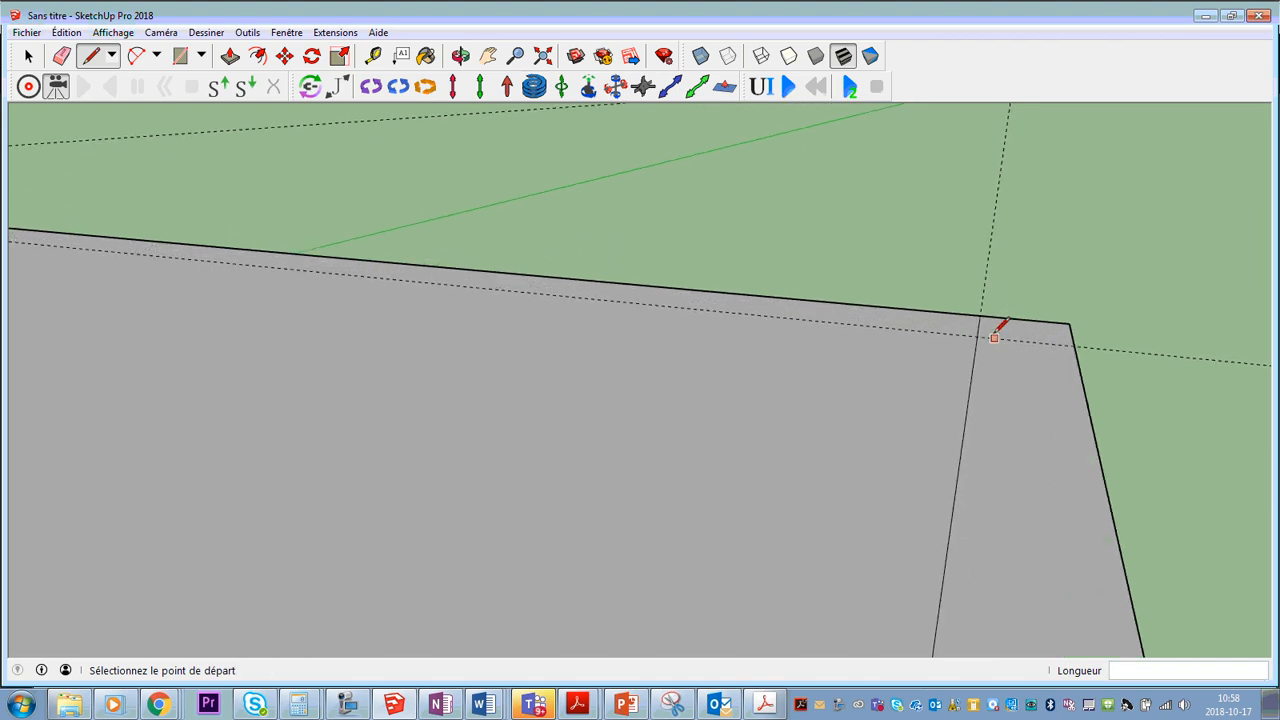
pyautogui.scroll(-4, 988, 308)
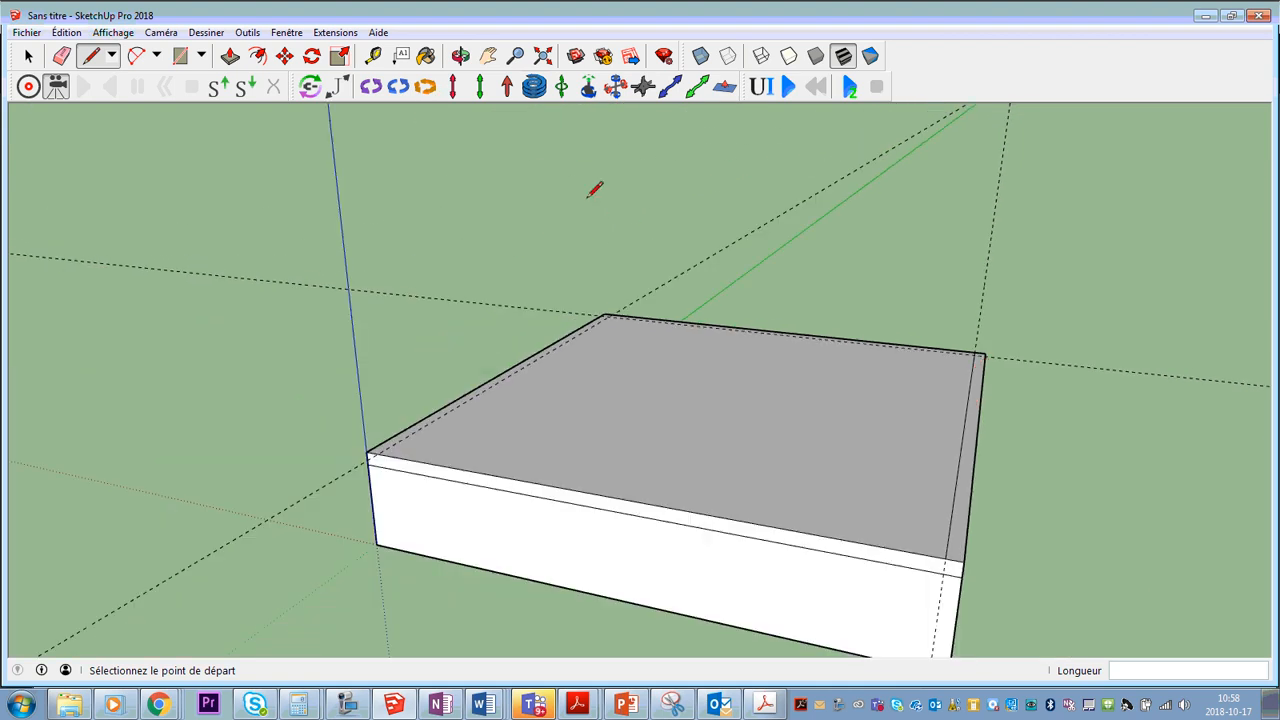
# Push/Pull the narrow strip along the top face's right edge up 400 mm to form the right side panel.
pyautogui.click(230, 56)
pyautogui.click(957, 556)
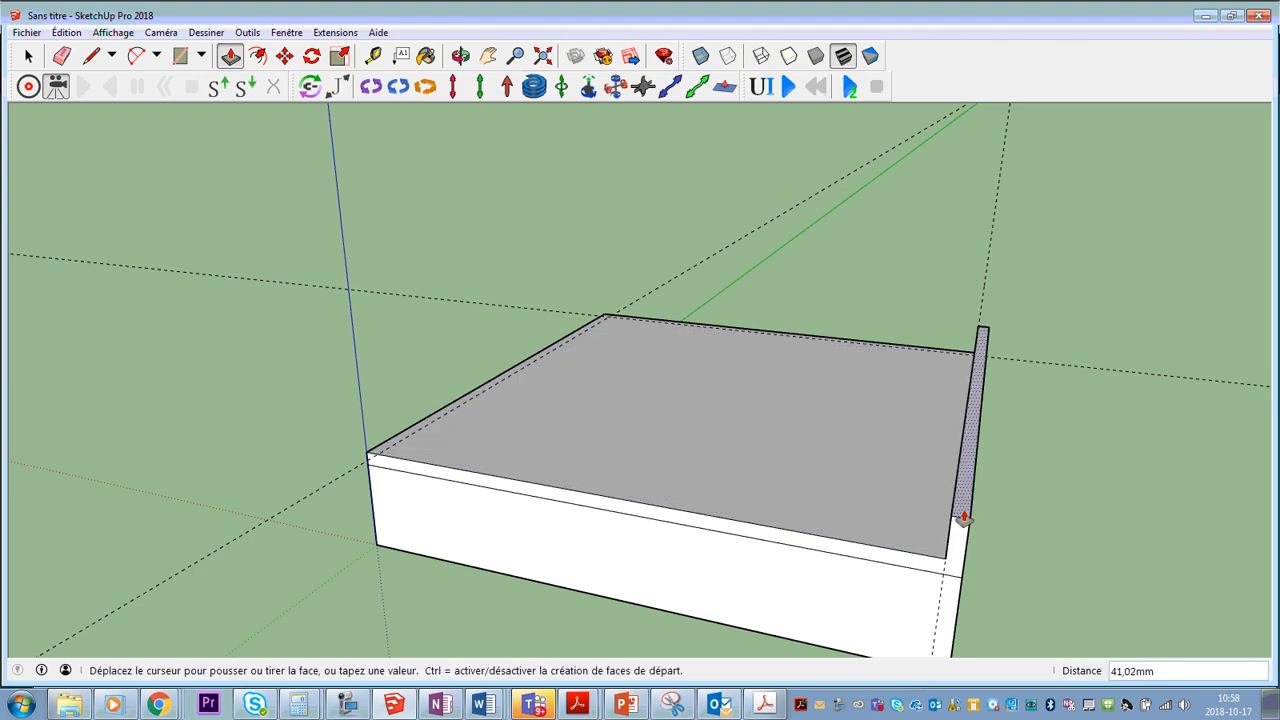
pyautogui.press('Return')
pyautogui.scroll(-3, 935, 516)
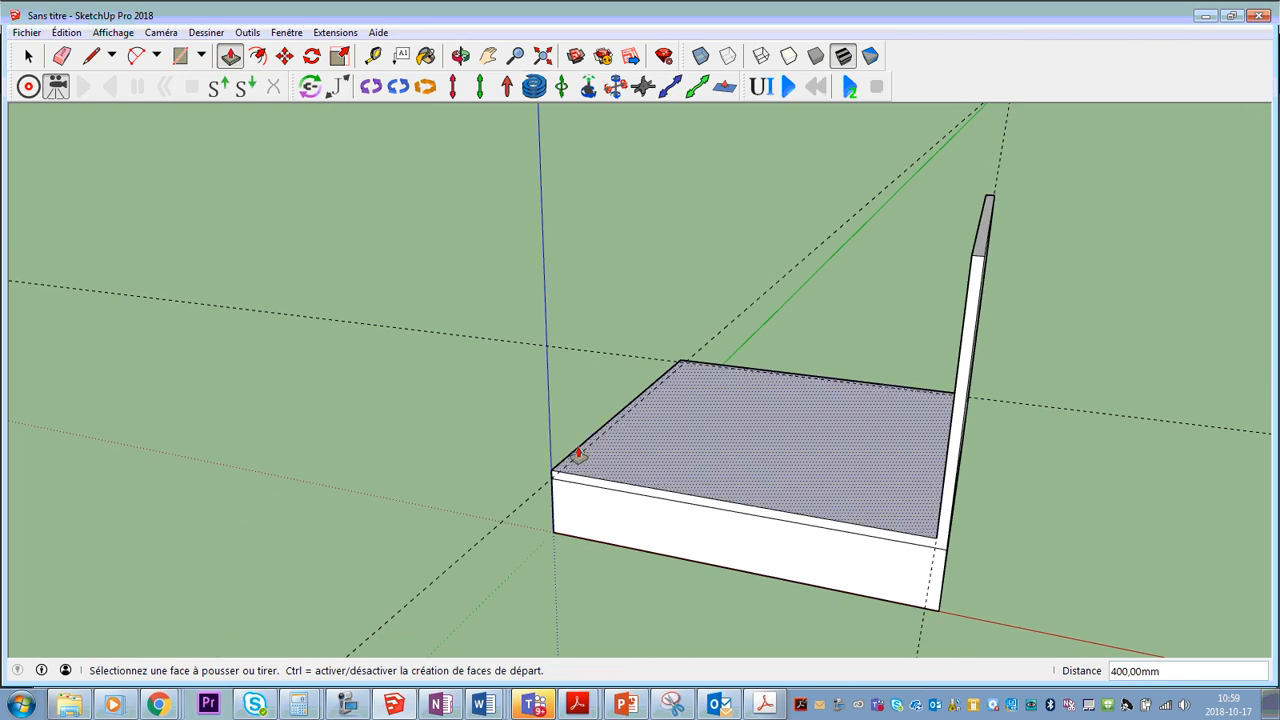
# Draw a line along the left guide, from the back of the top face to its front edge.
pyautogui.scroll(3, 545, 445)
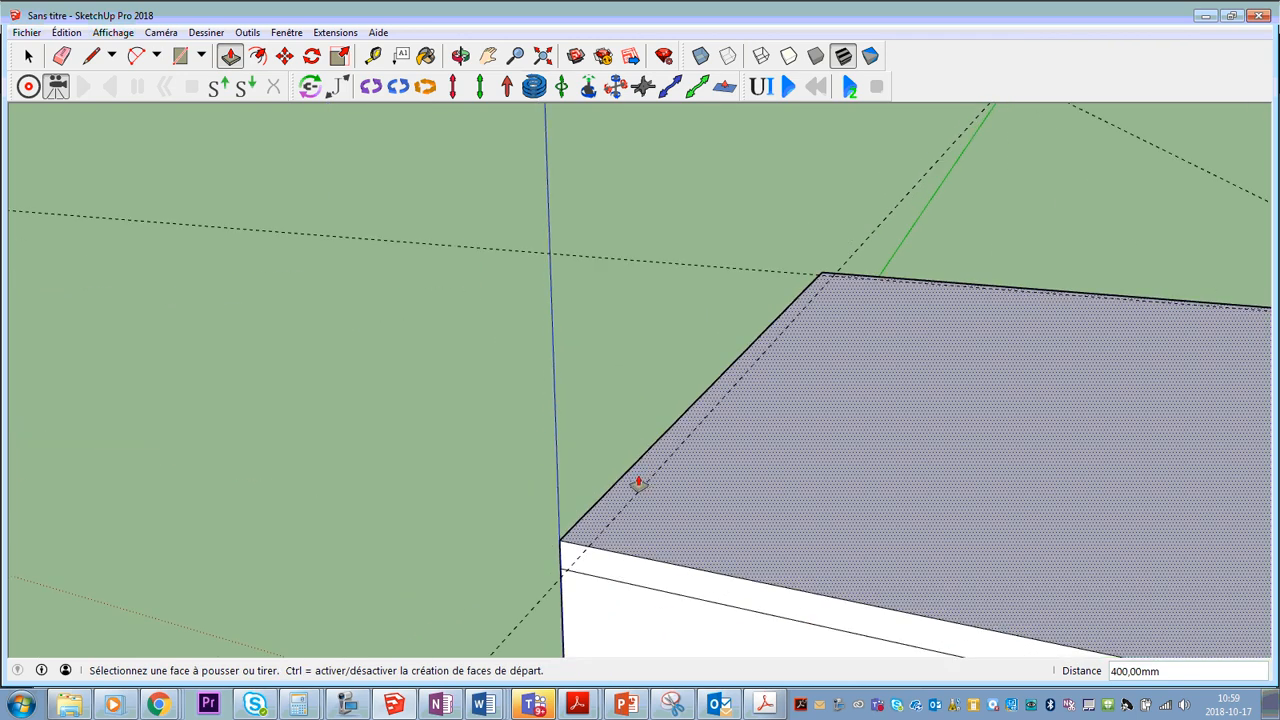
pyautogui.click(91, 57)
pyautogui.click(831, 274)
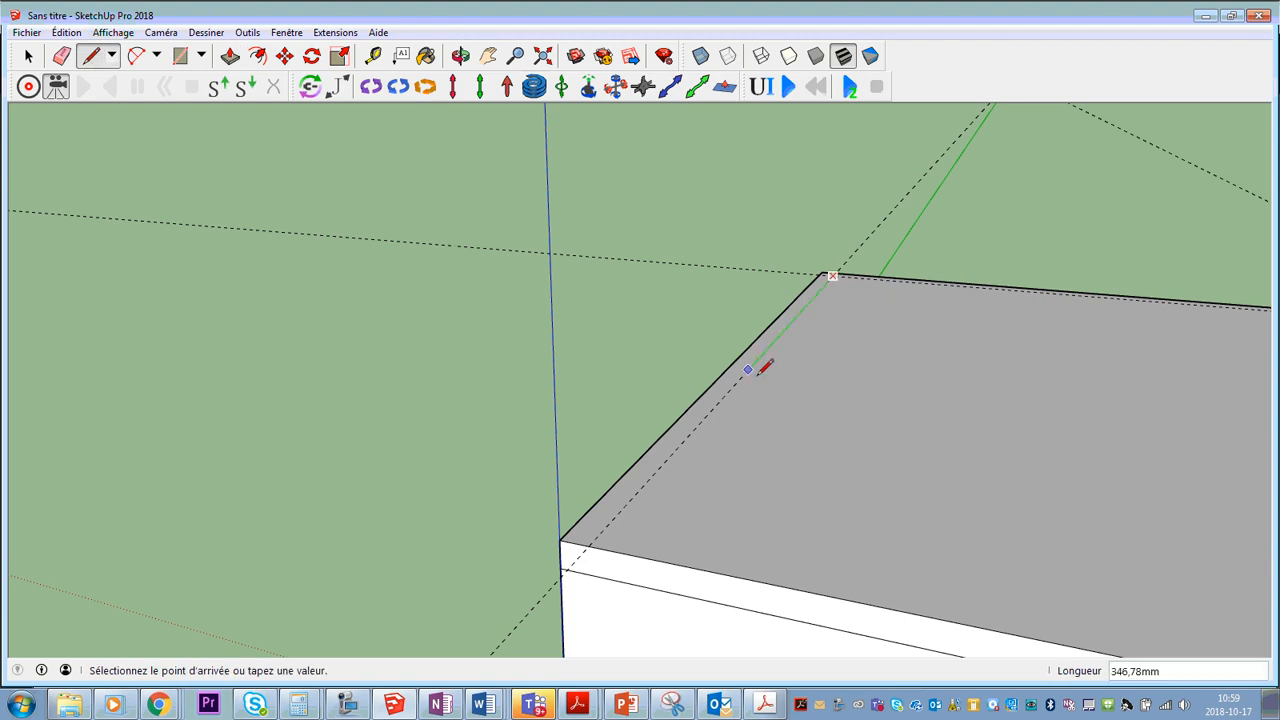
pyautogui.click(590, 545)
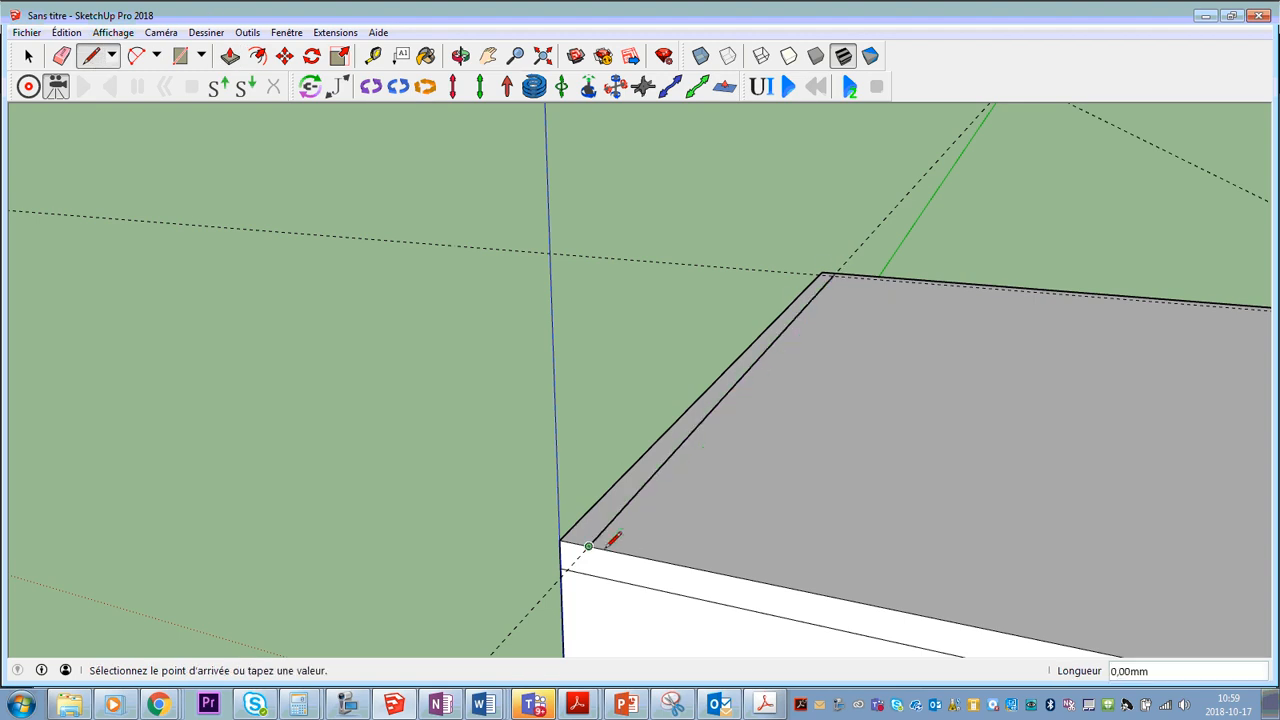
pyautogui.press('Escape')
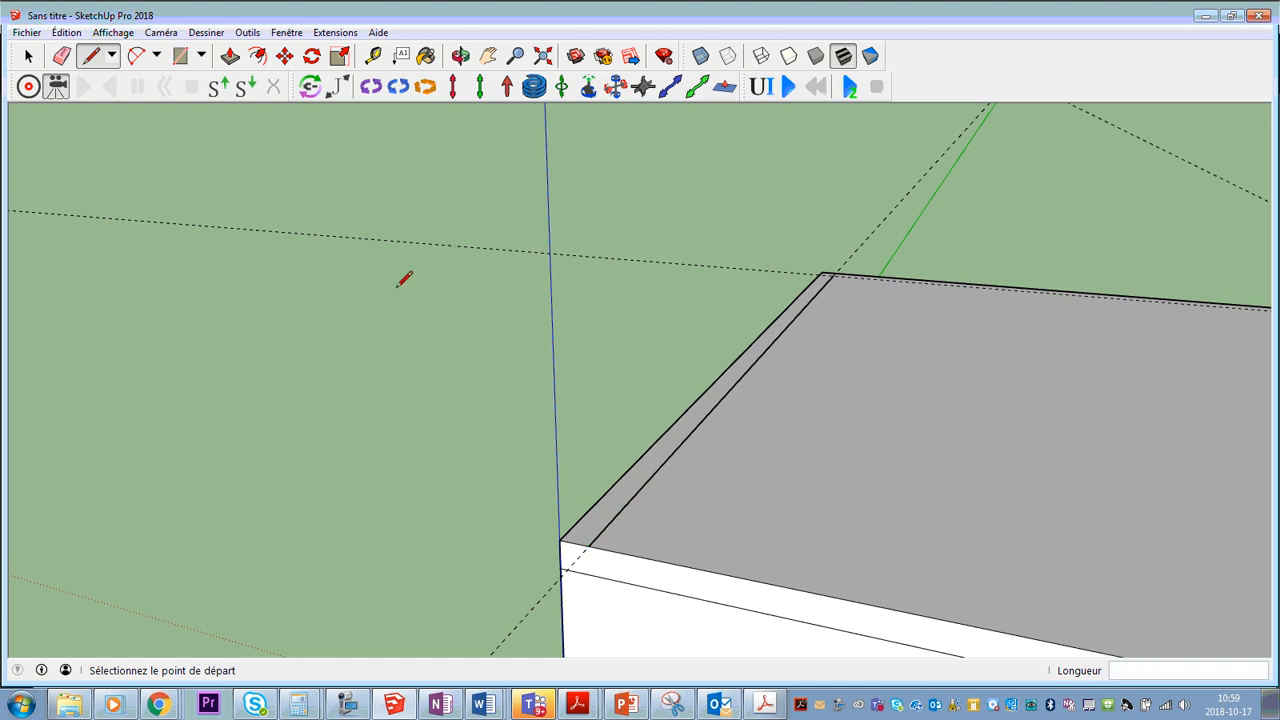
# Try to Push/Pull the narrow strip beside the top face's left edge, and undo the left line.
pyautogui.click(230, 56)
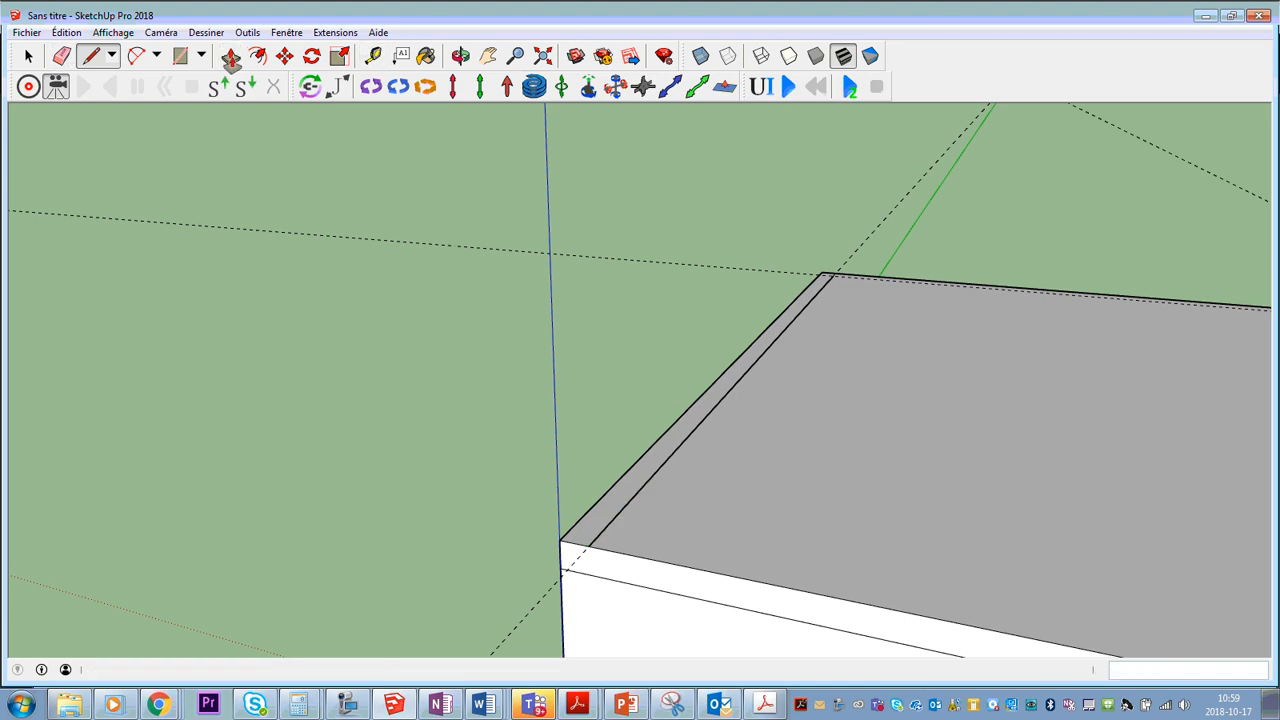
pyautogui.click(648, 475)
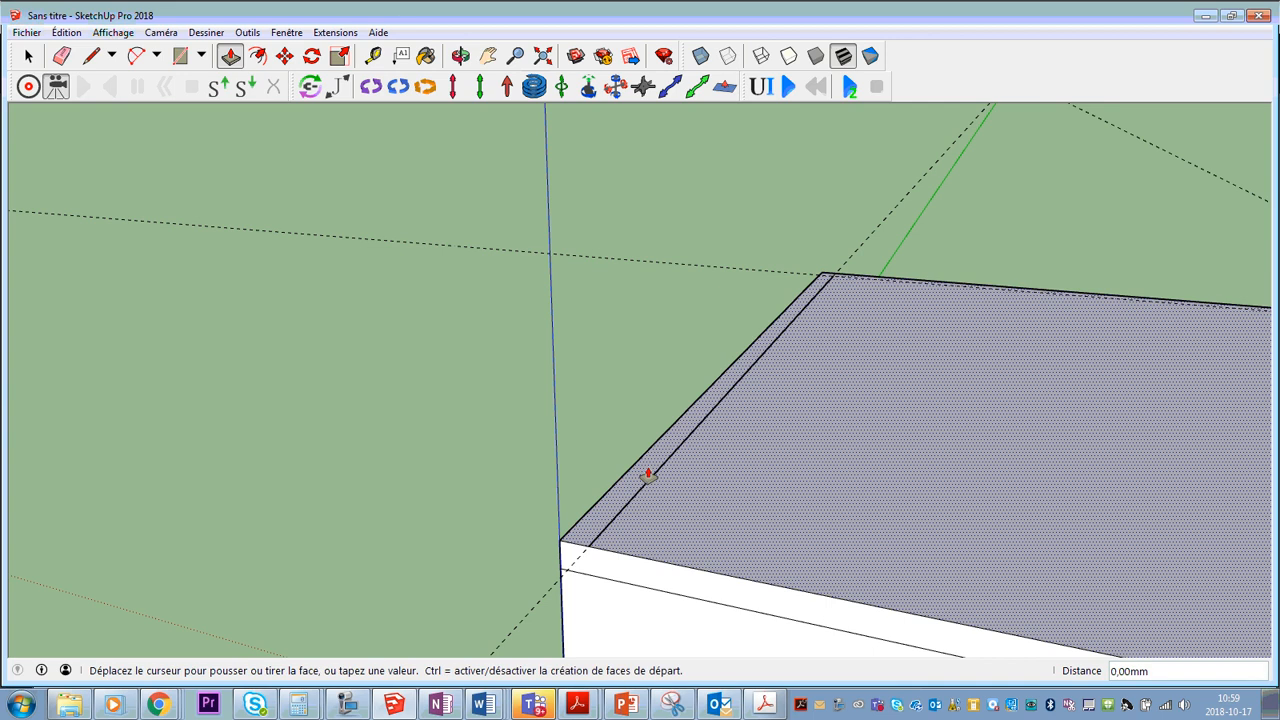
pyautogui.click(647, 450)
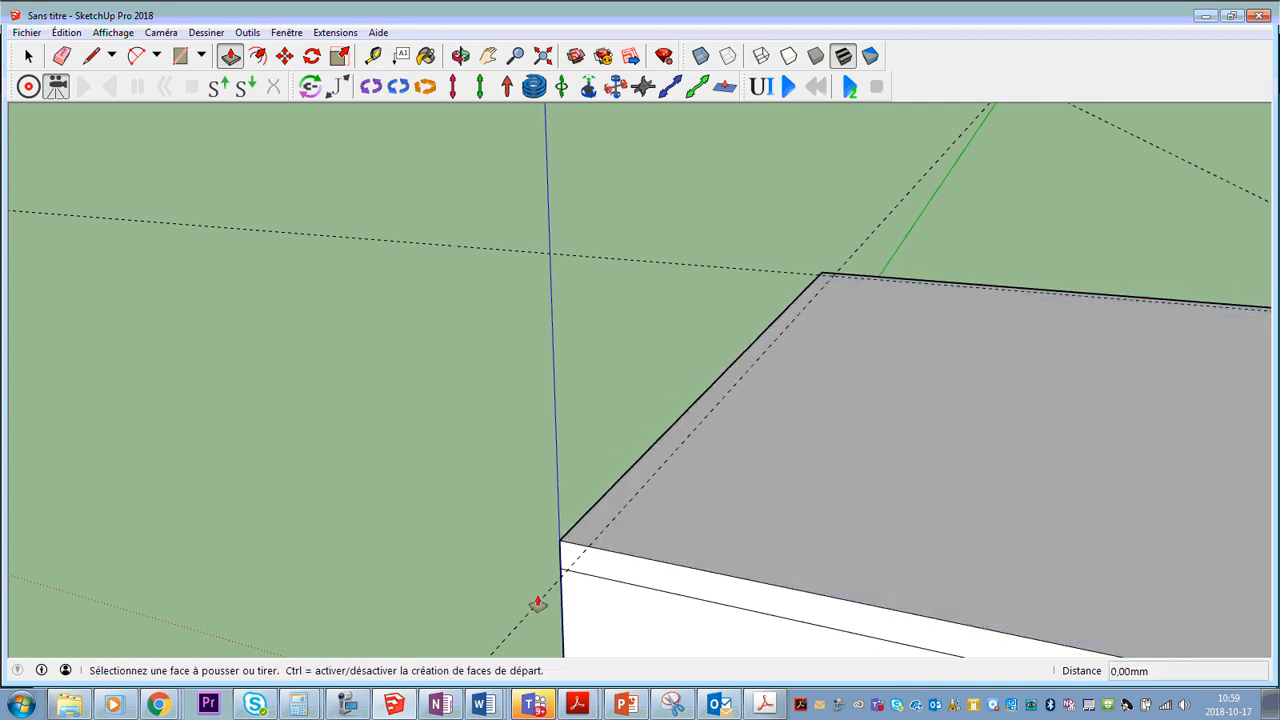
# Try erasing the left guide line and restore it.
pyautogui.scroll(2, 638, 458)
pyautogui.press('space')
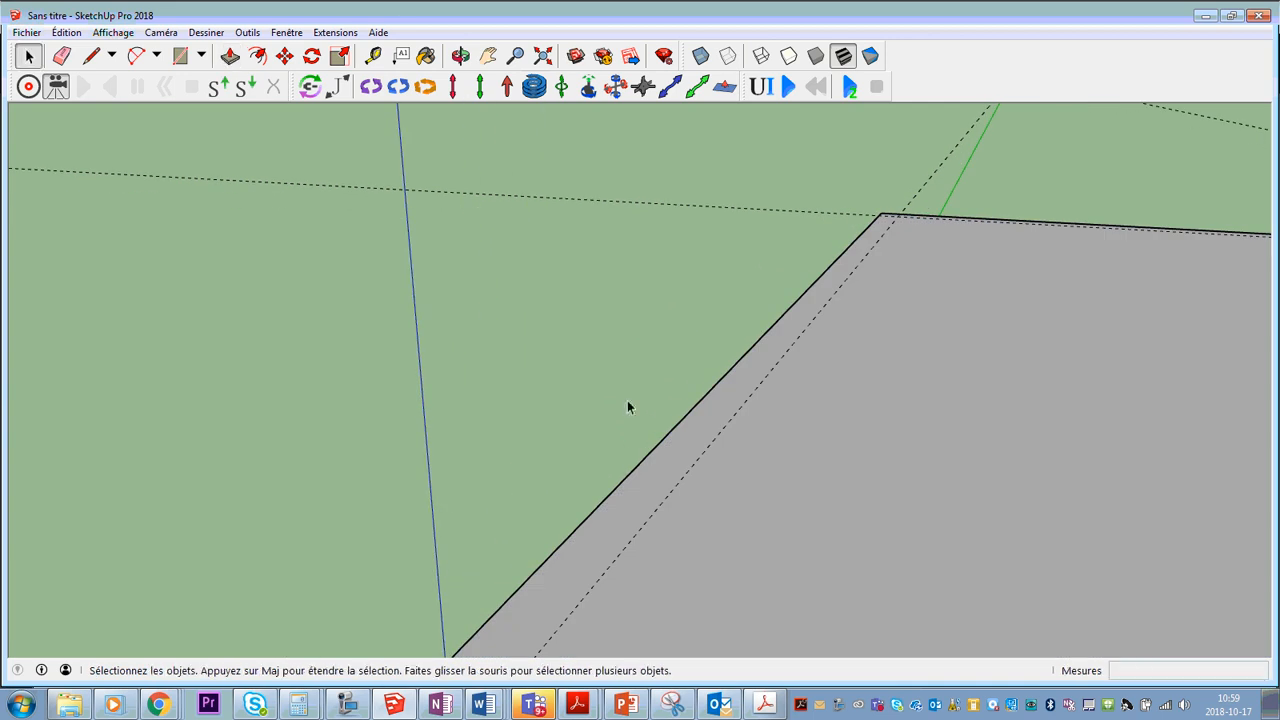
pyautogui.click(61, 57)
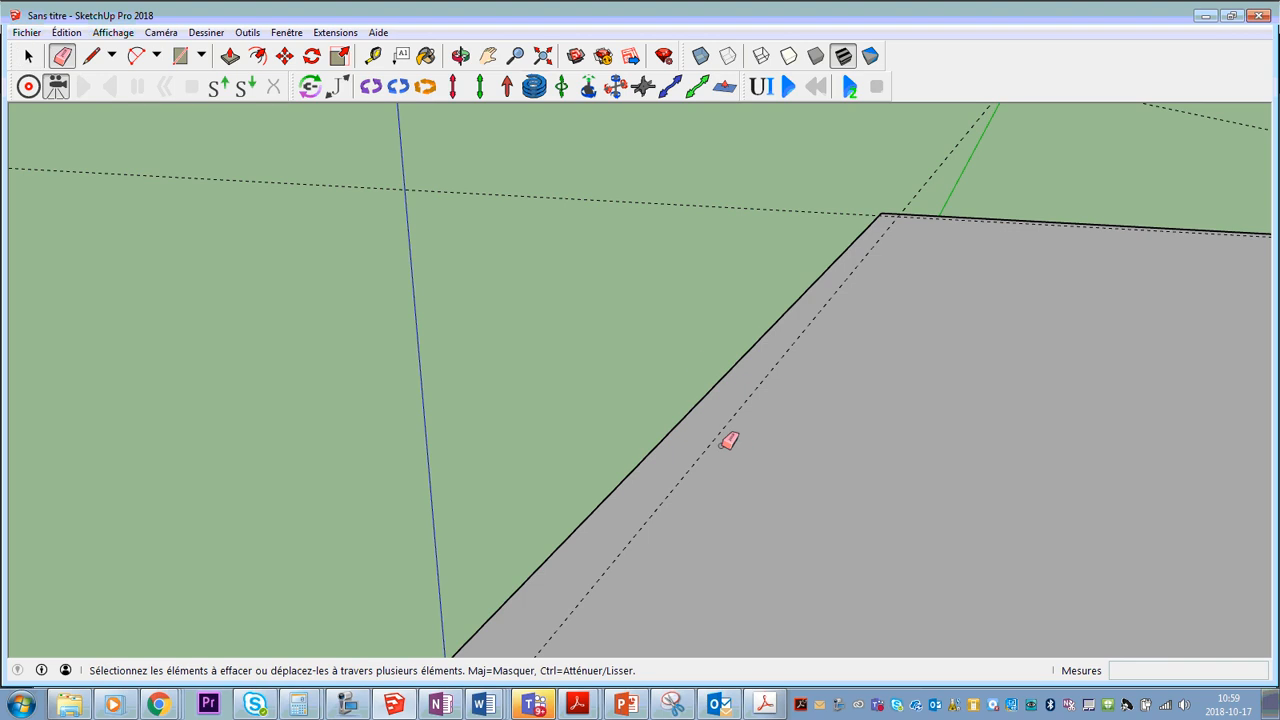
pyautogui.click(709, 441)
pyautogui.scroll(-2, 800, 410)
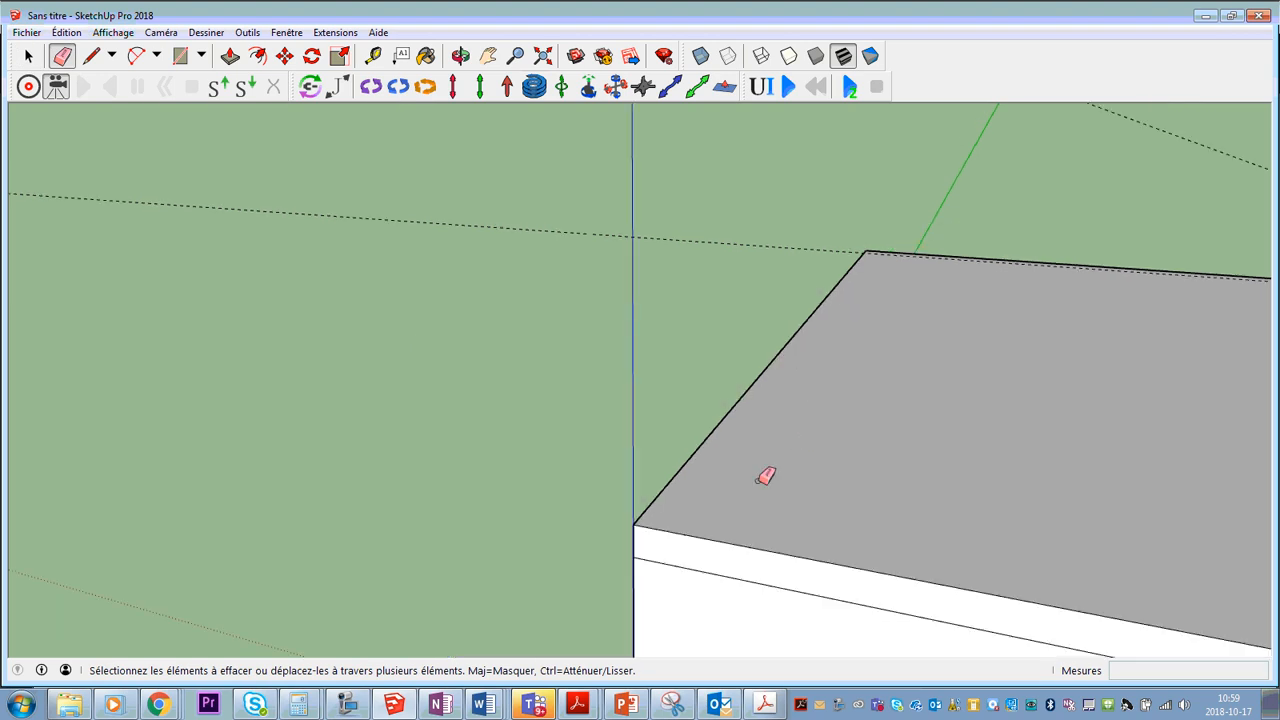
pyautogui.scroll(1, 340, 345)
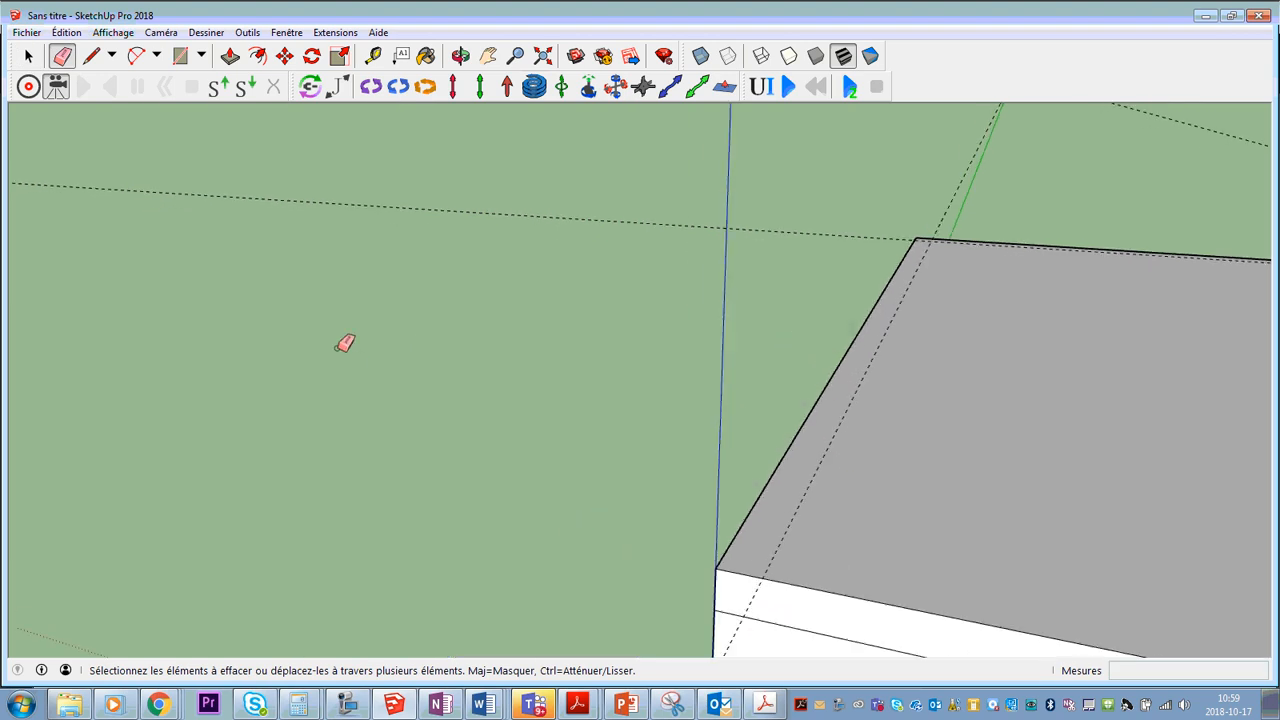
# Draw a 640 mm line over the left guide, from the top face's front edge to its back edge.
pyautogui.click(90, 57)
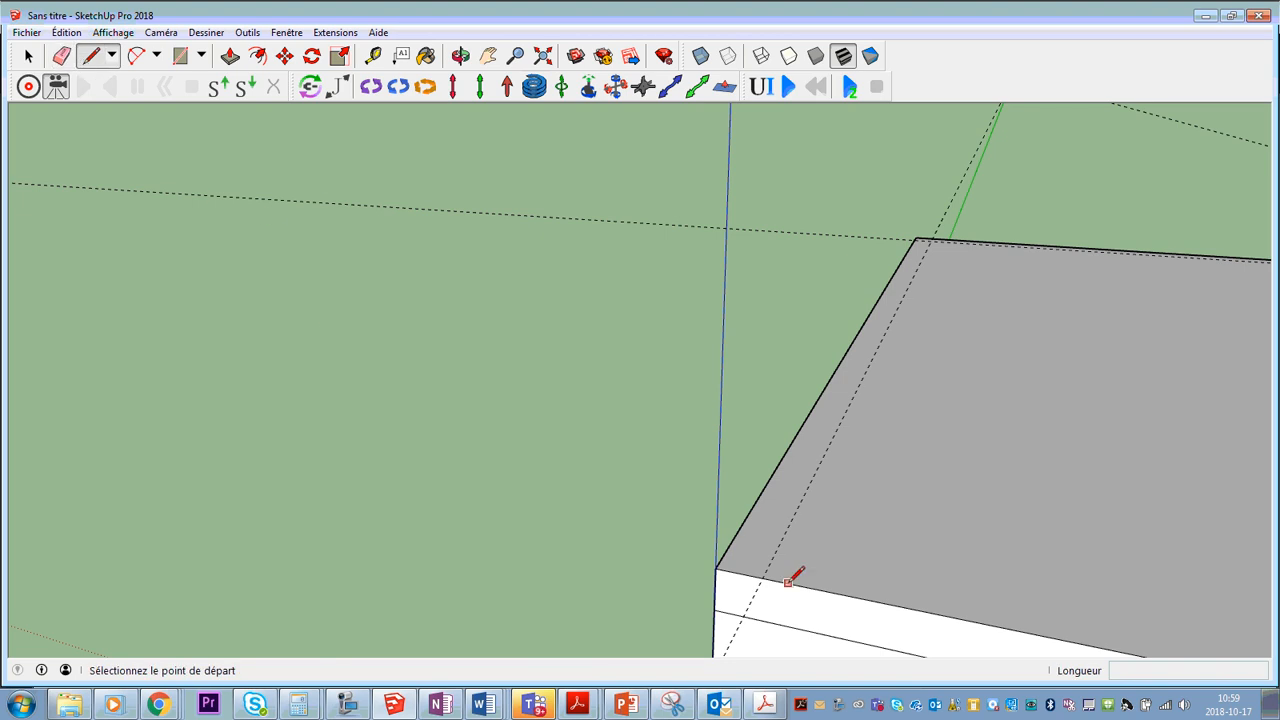
pyautogui.click(763, 577)
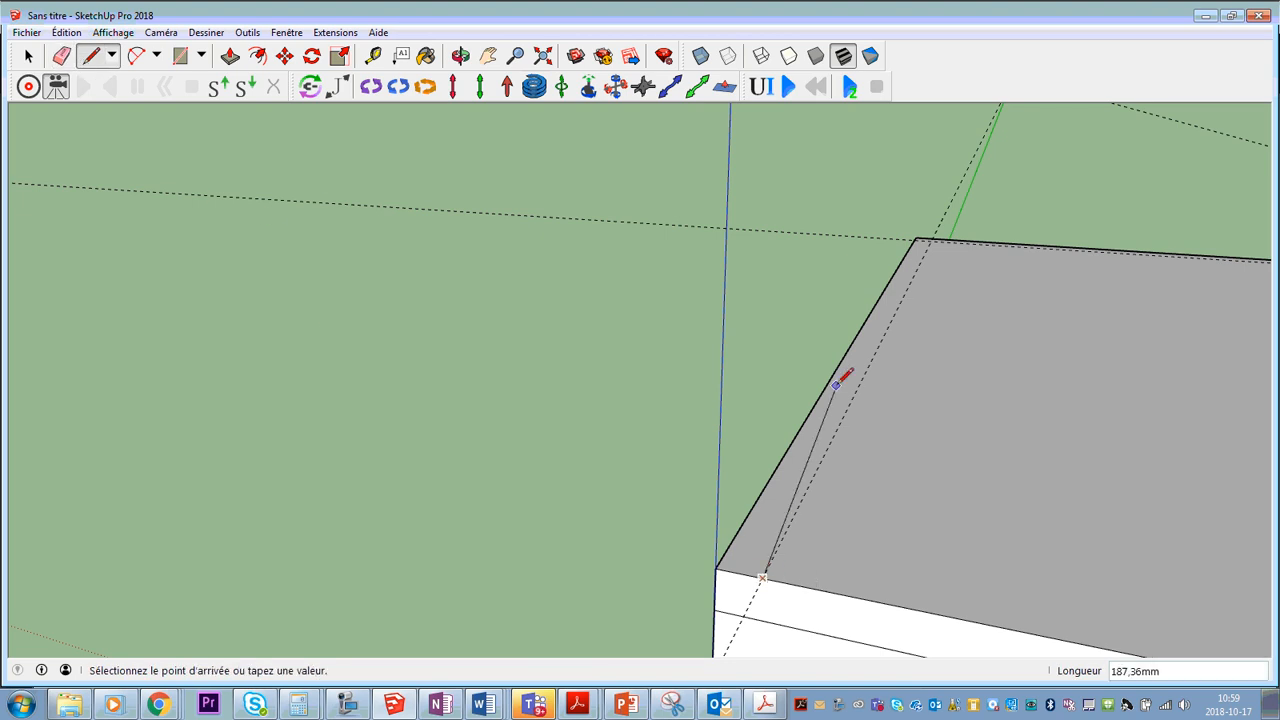
pyautogui.scroll(2, 945, 240)
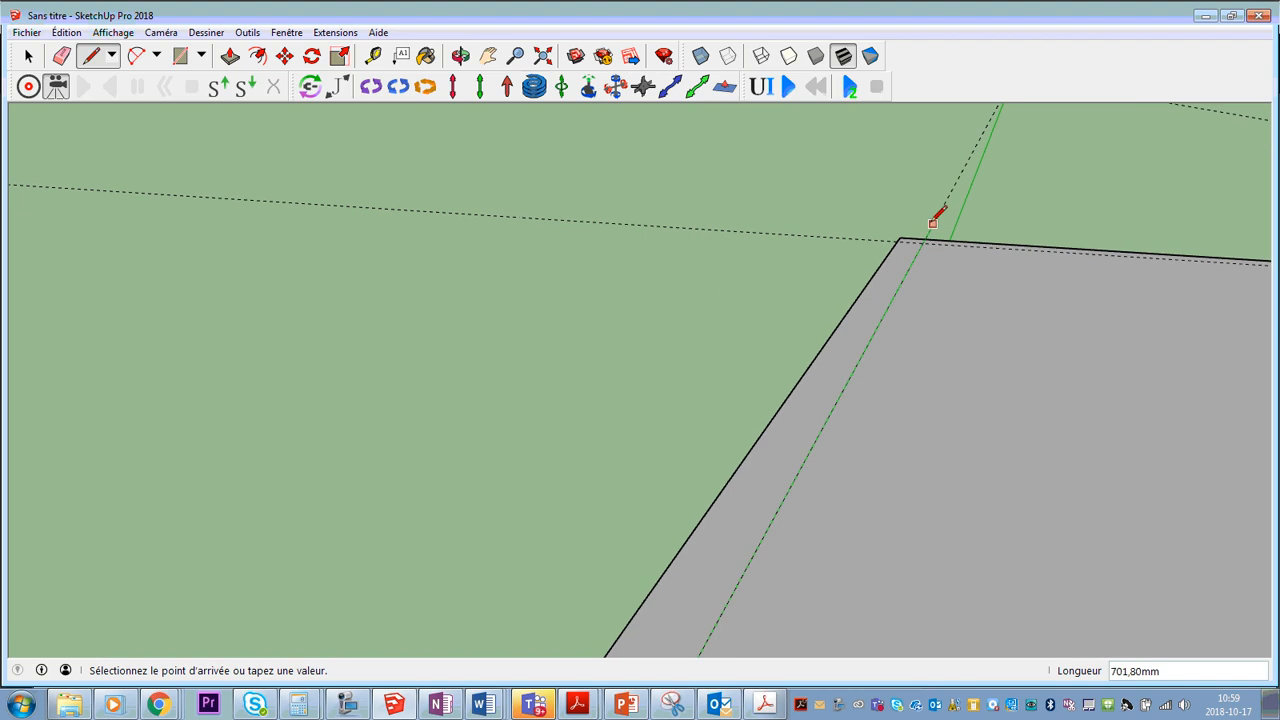
pyautogui.click(938, 232)
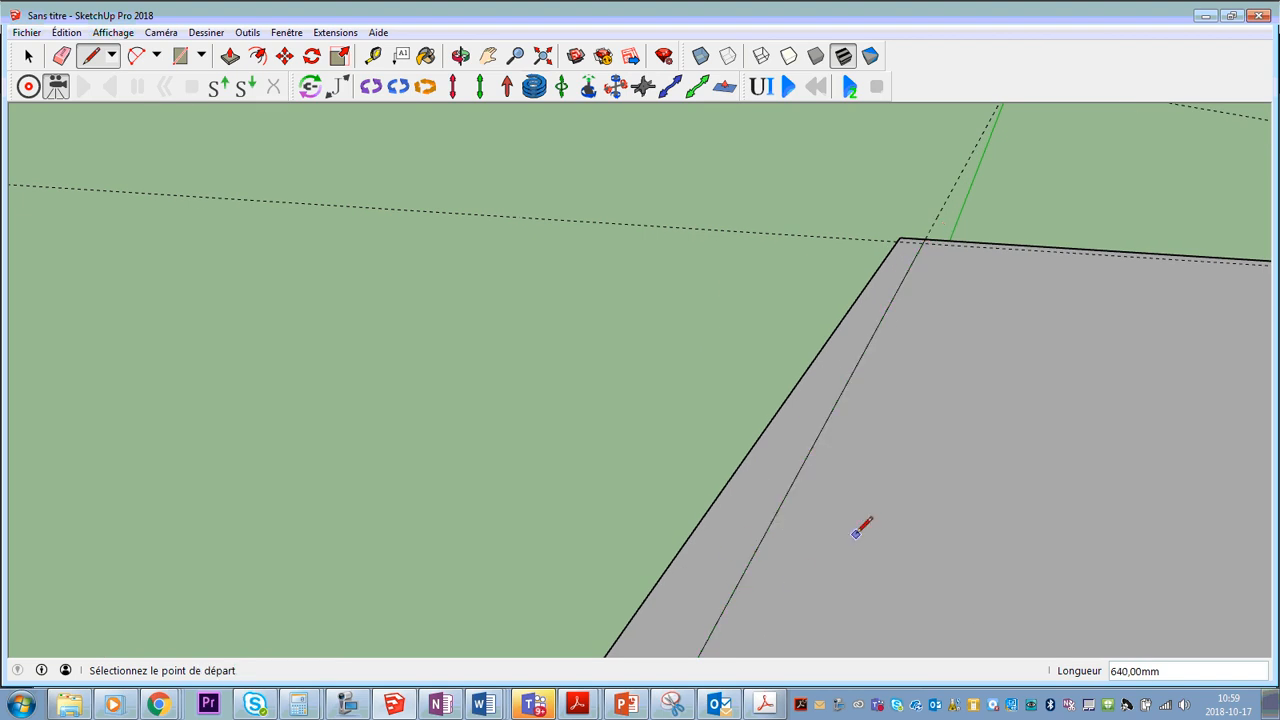
pyautogui.scroll(-4, 752, 532)
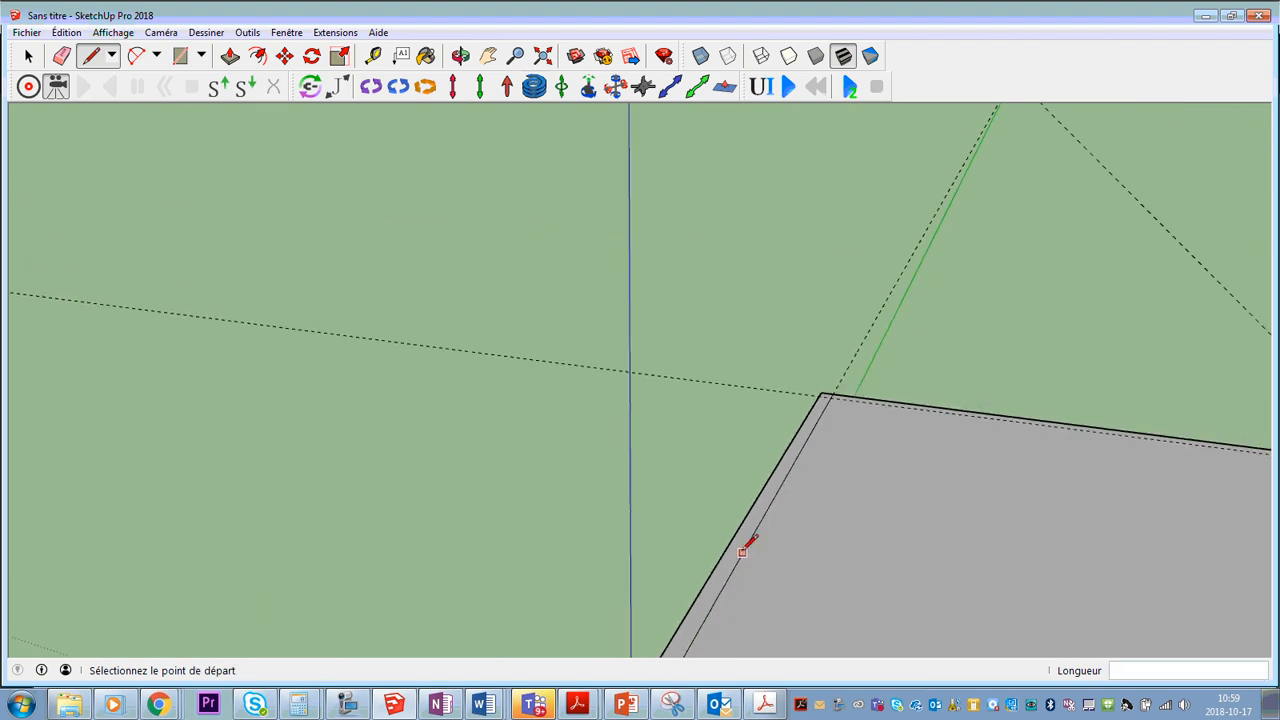
# Push/Pull the narrow strip along the top face's left edge up 400 mm to form the left side panel.
pyautogui.press('space')
pyautogui.scroll(3, 742, 572)
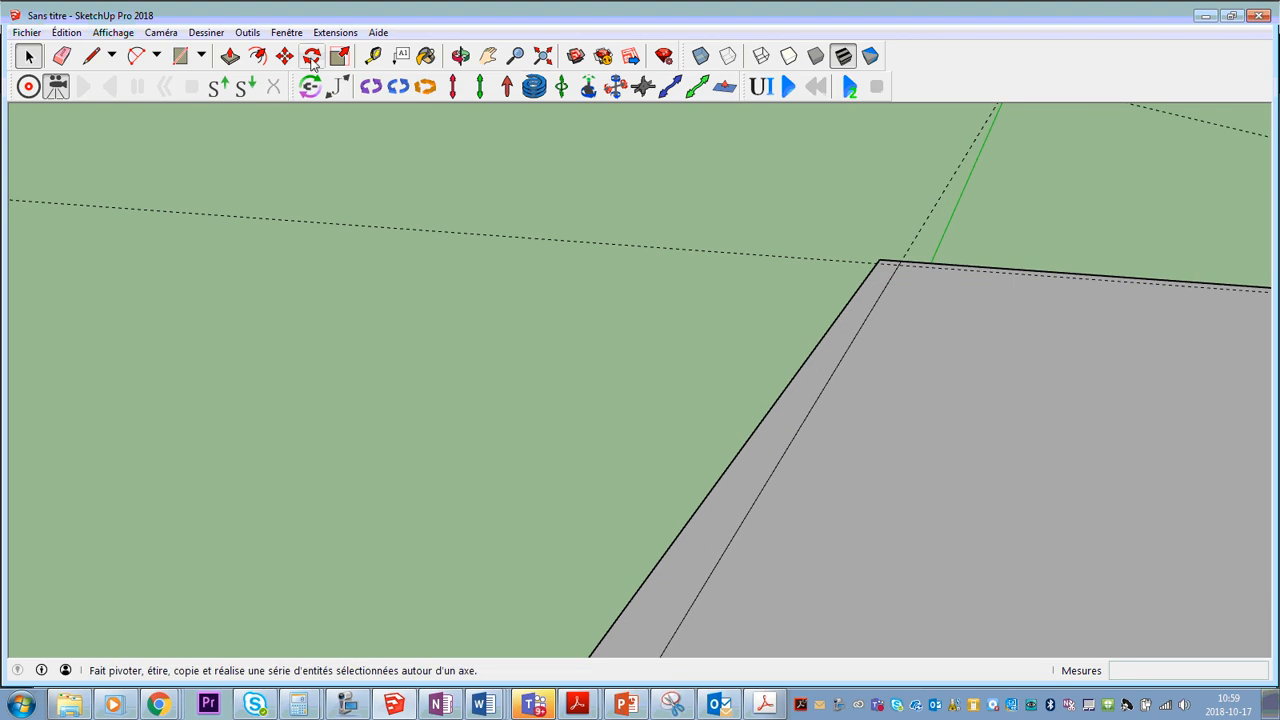
pyautogui.click(226, 58)
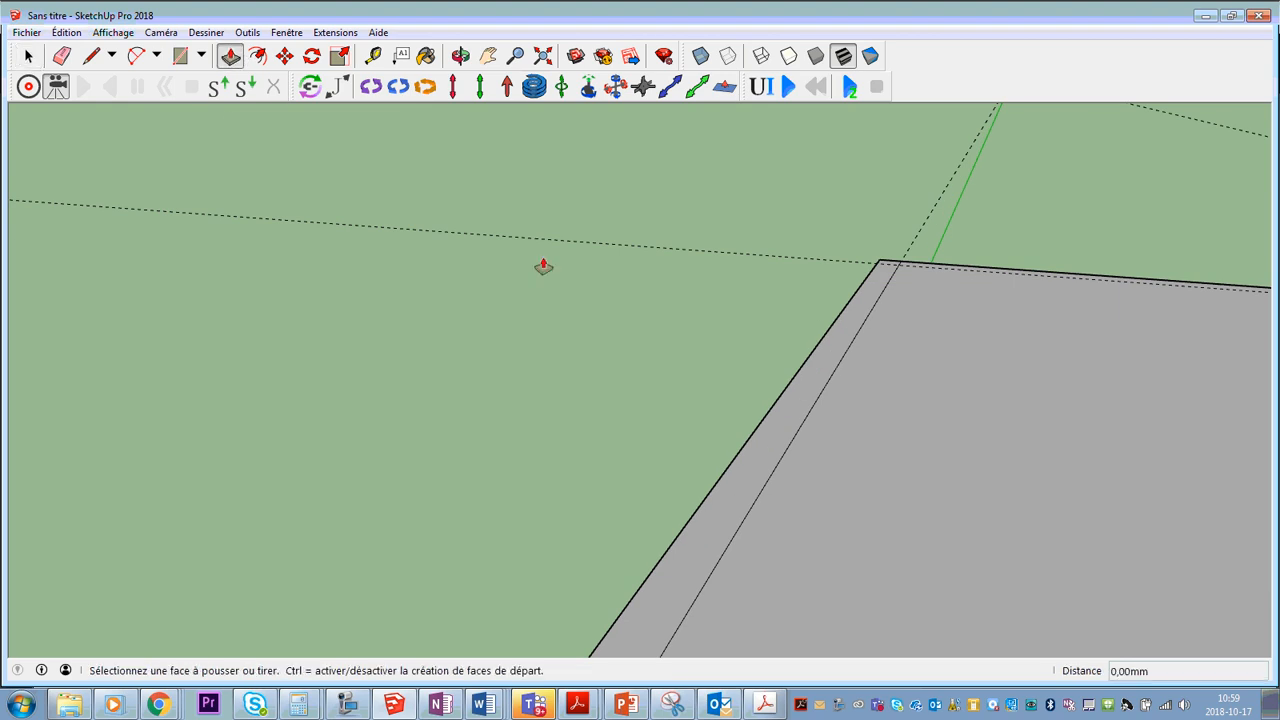
pyautogui.click(710, 525)
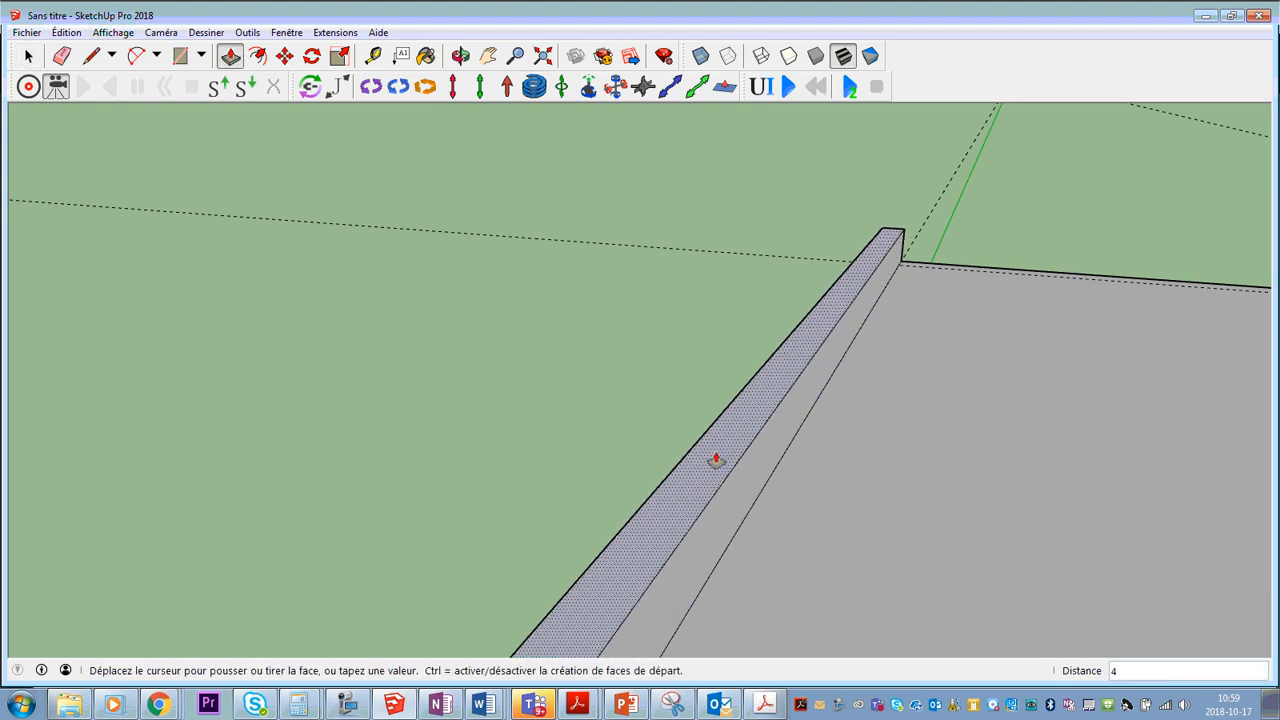
pyautogui.write('400')
pyautogui.press('Return')
pyautogui.scroll(-4, 834, 469)
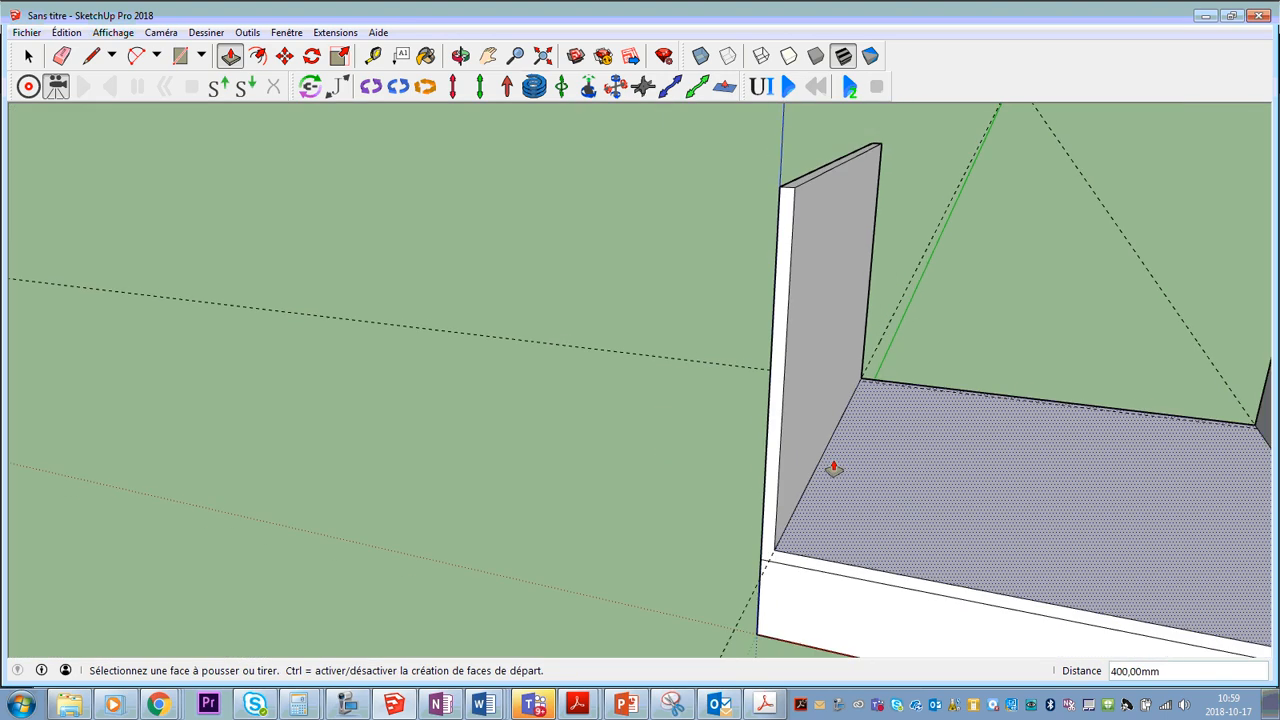
pyautogui.moveTo(1122, 570); pyautogui.dragTo(1137, 466, button='middle')
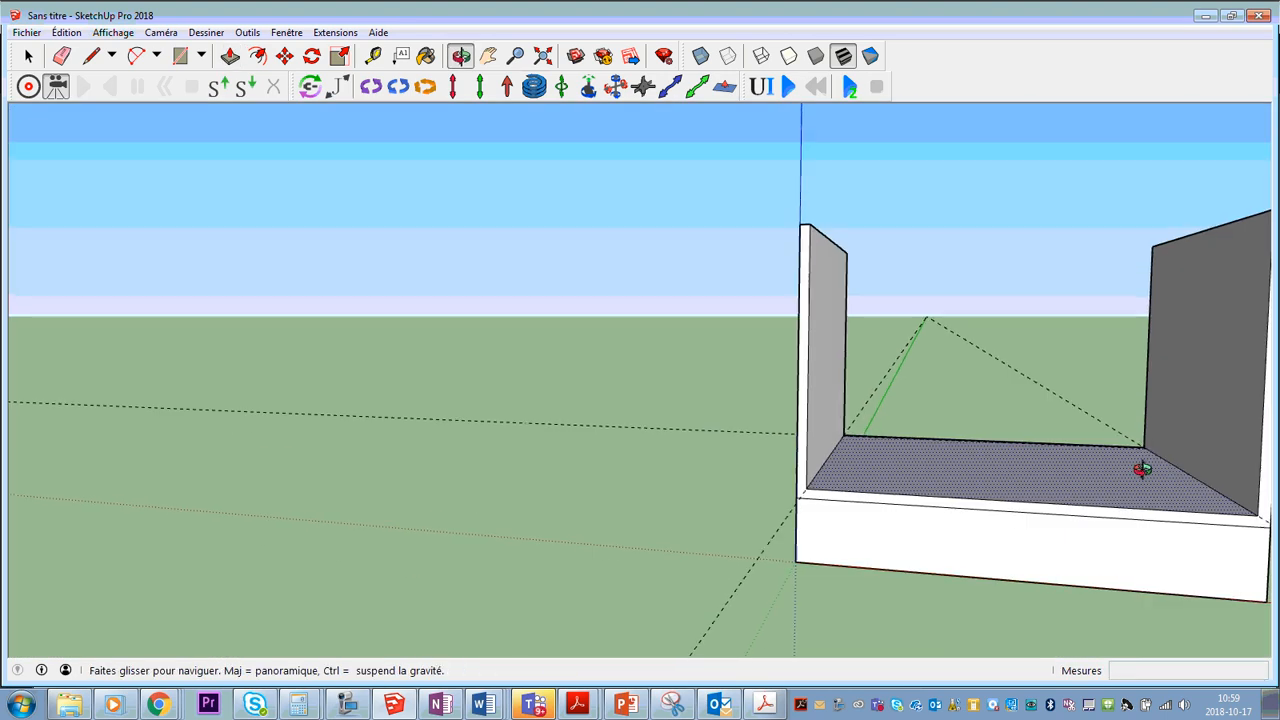
# Switch to the étagère.pdf drawing and examine how the side panel meets the bottom panel in the front view.
pyautogui.scroll(3, 805, 495)
pyautogui.scroll(3, 805, 495)
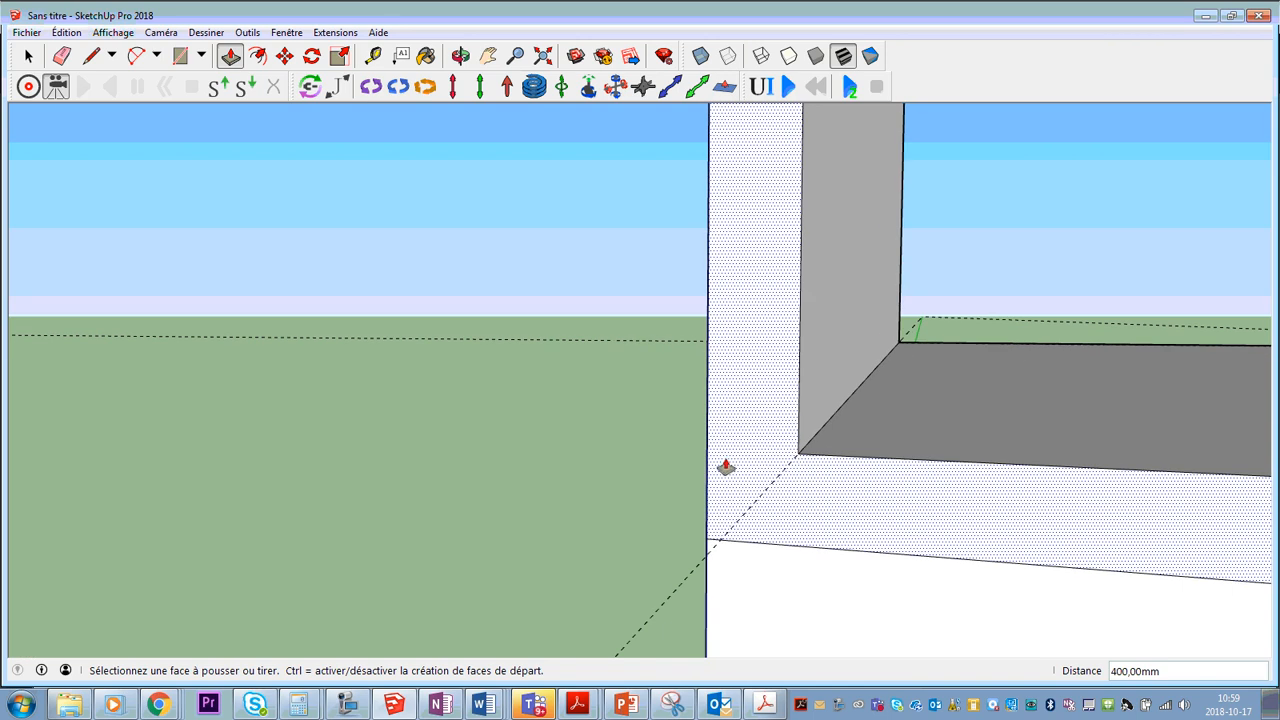
pyautogui.click(764, 704)
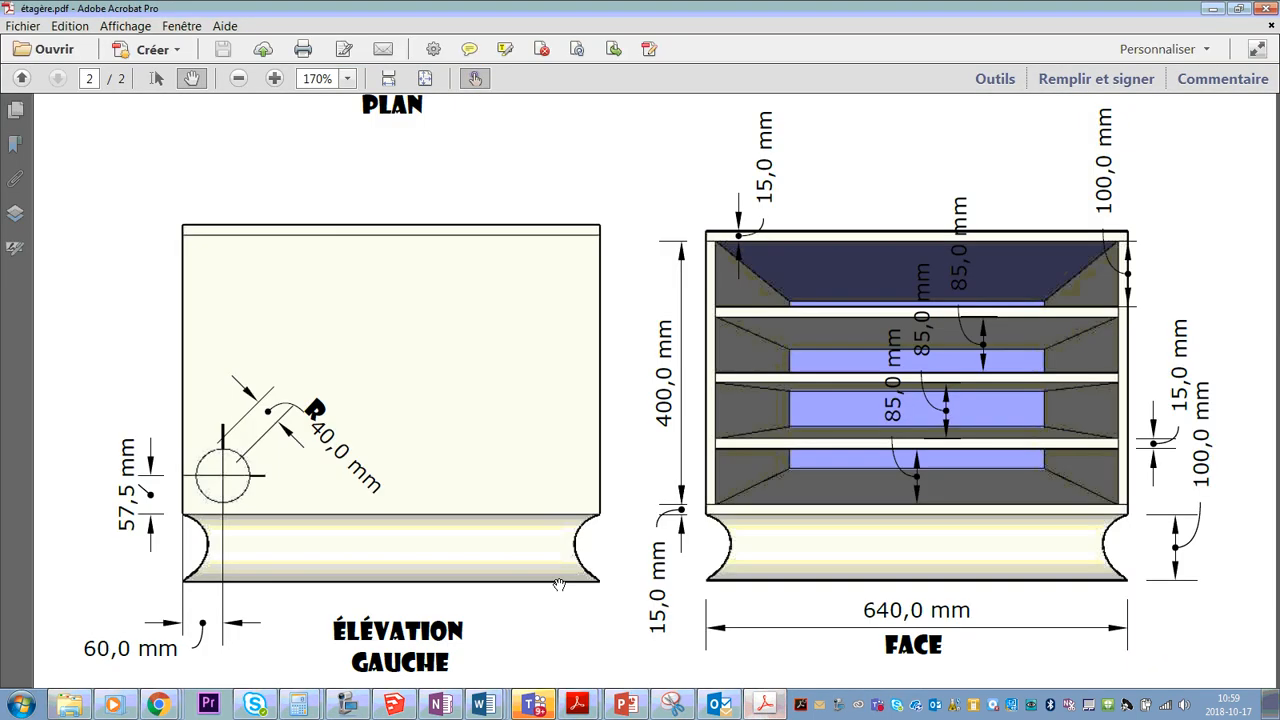
pyautogui.scroll(5, 944, 545)
pyautogui.scroll(-3, 726, 652)
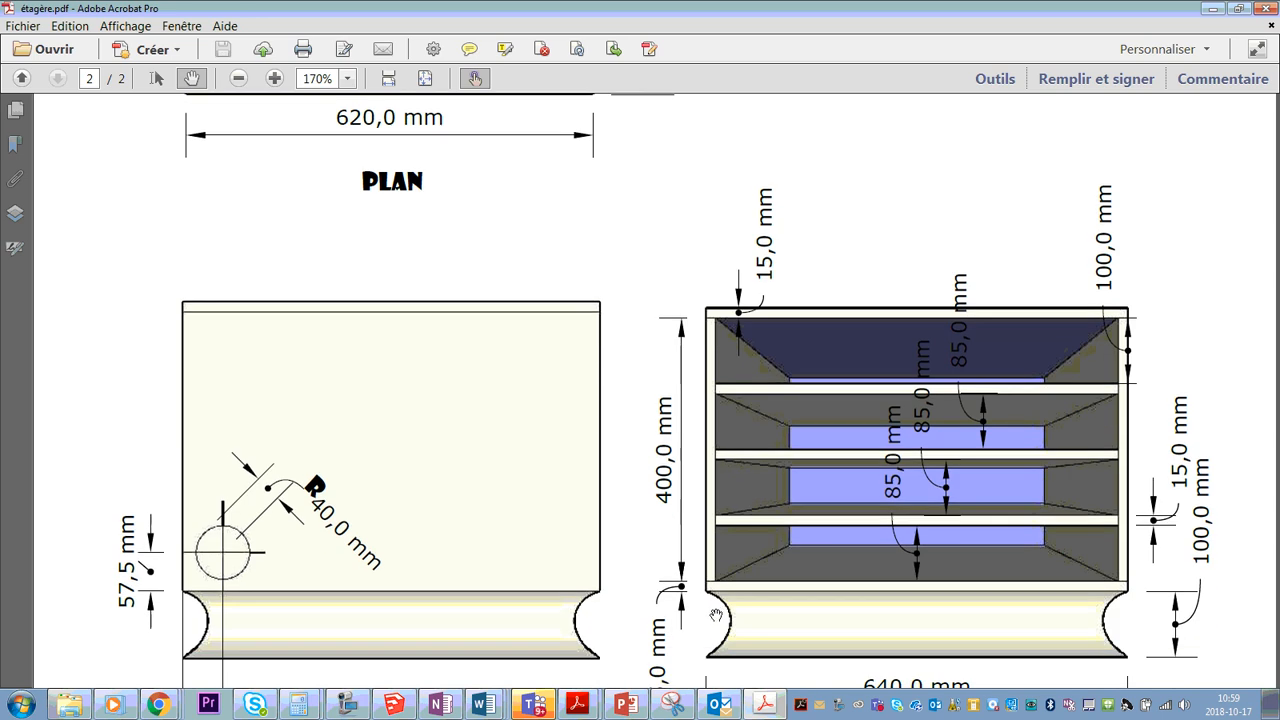
pyautogui.keyDown('ctrl'); pyautogui.scroll(5, 715, 610); pyautogui.keyUp('ctrl')
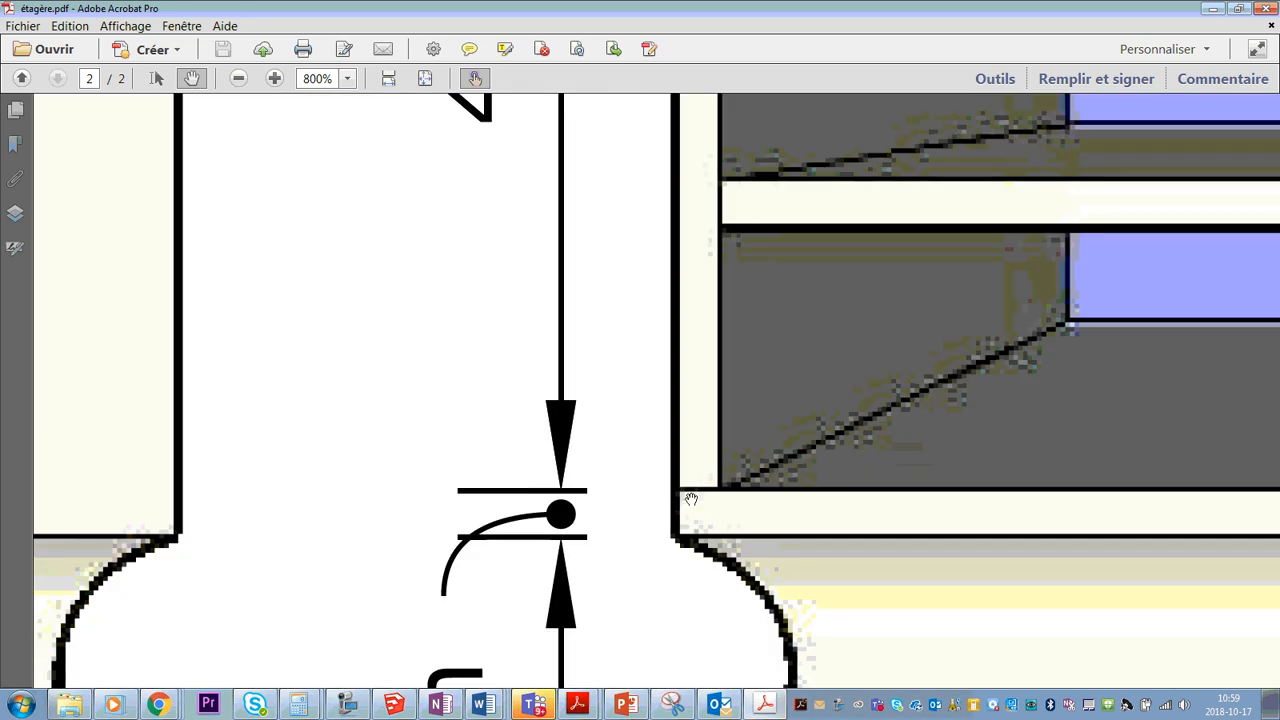
pyautogui.scroll(-2, 705, 473)
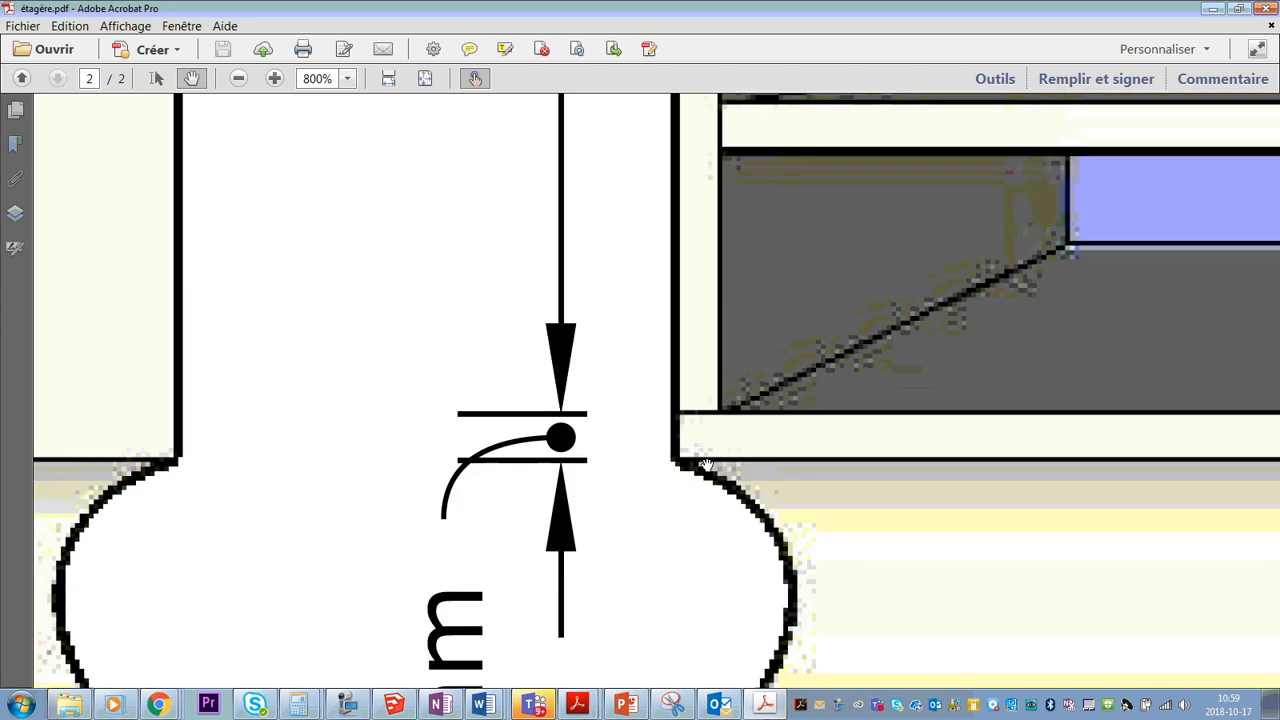
# Switch back to SketchUp and draw a 15 mm line across each side panel's front face, level with the bottom panel's top surface.
pyautogui.click(393, 705)
pyautogui.click(91, 55)
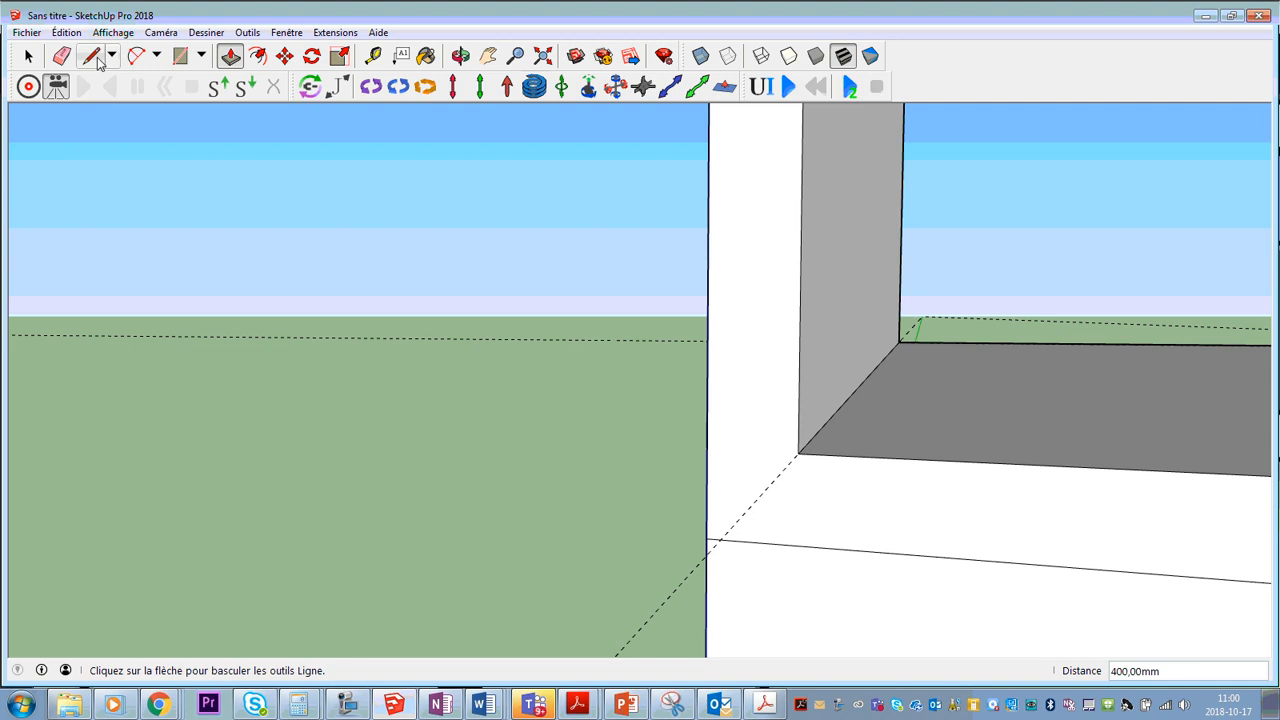
pyautogui.click(800, 452)
pyautogui.click(706, 450)
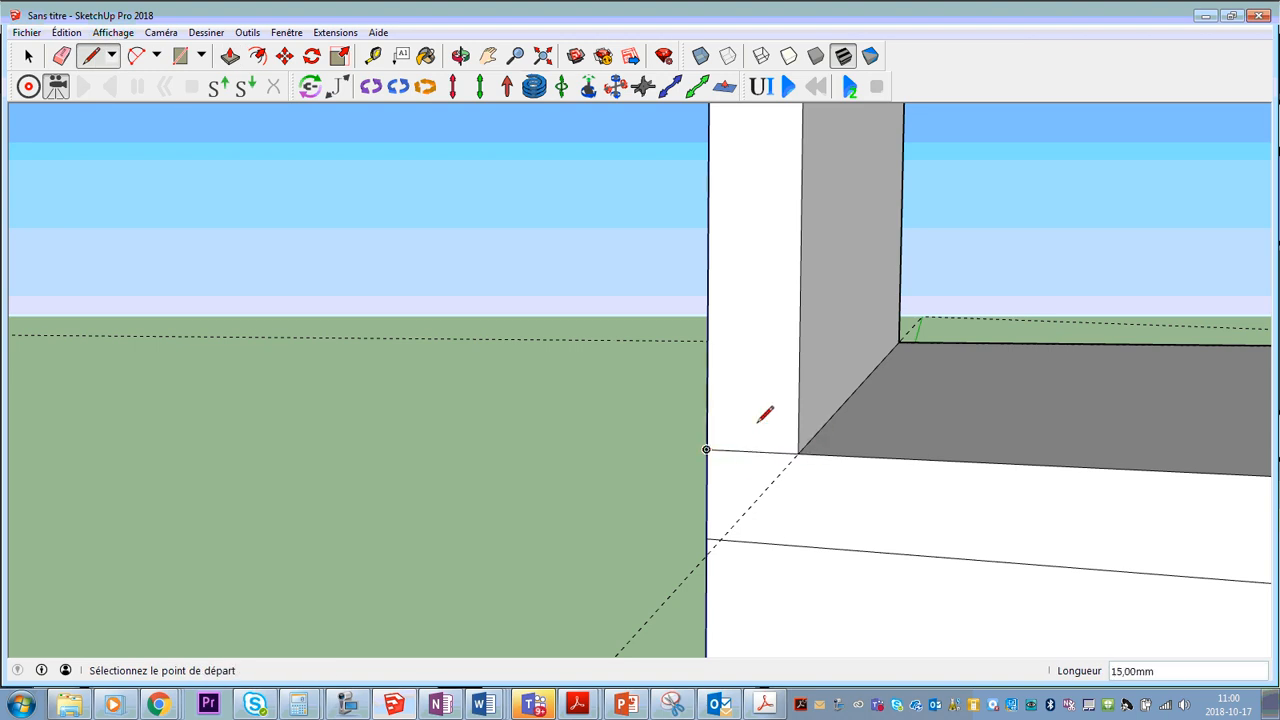
pyautogui.scroll(-5, 900, 485)
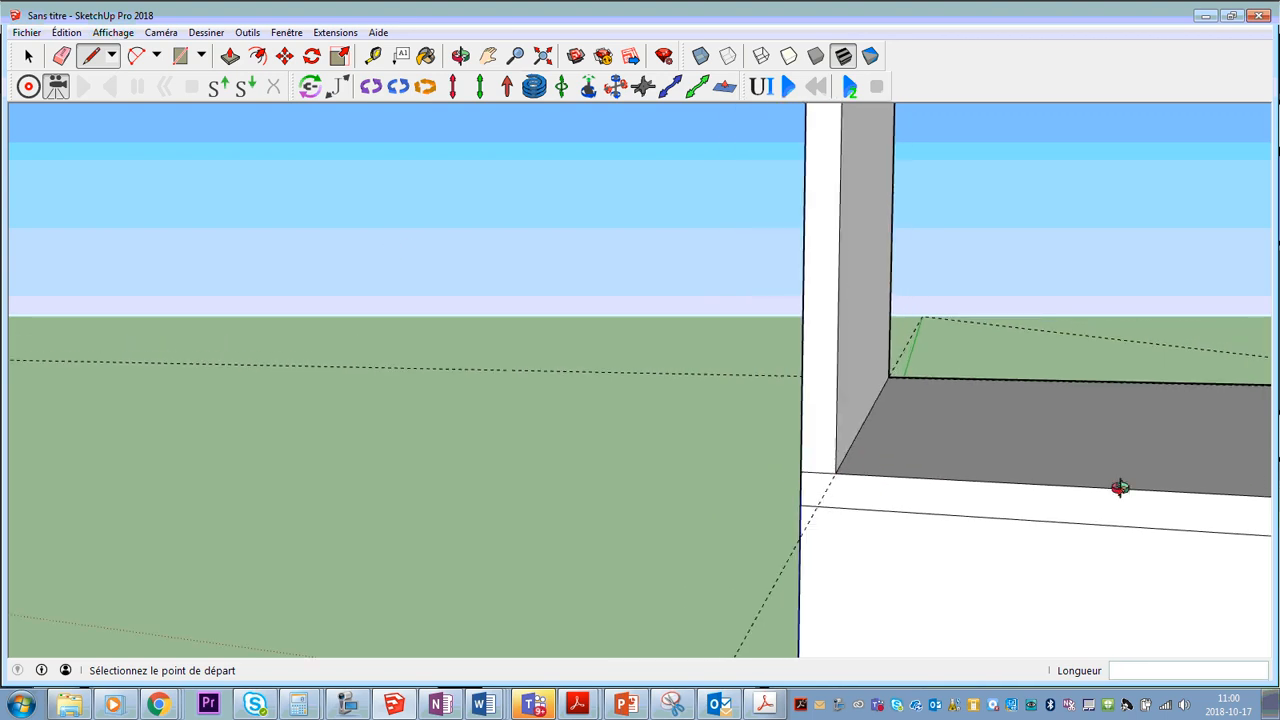
pyautogui.moveTo(1120, 486); pyautogui.dragTo(945, 437, button='middle')
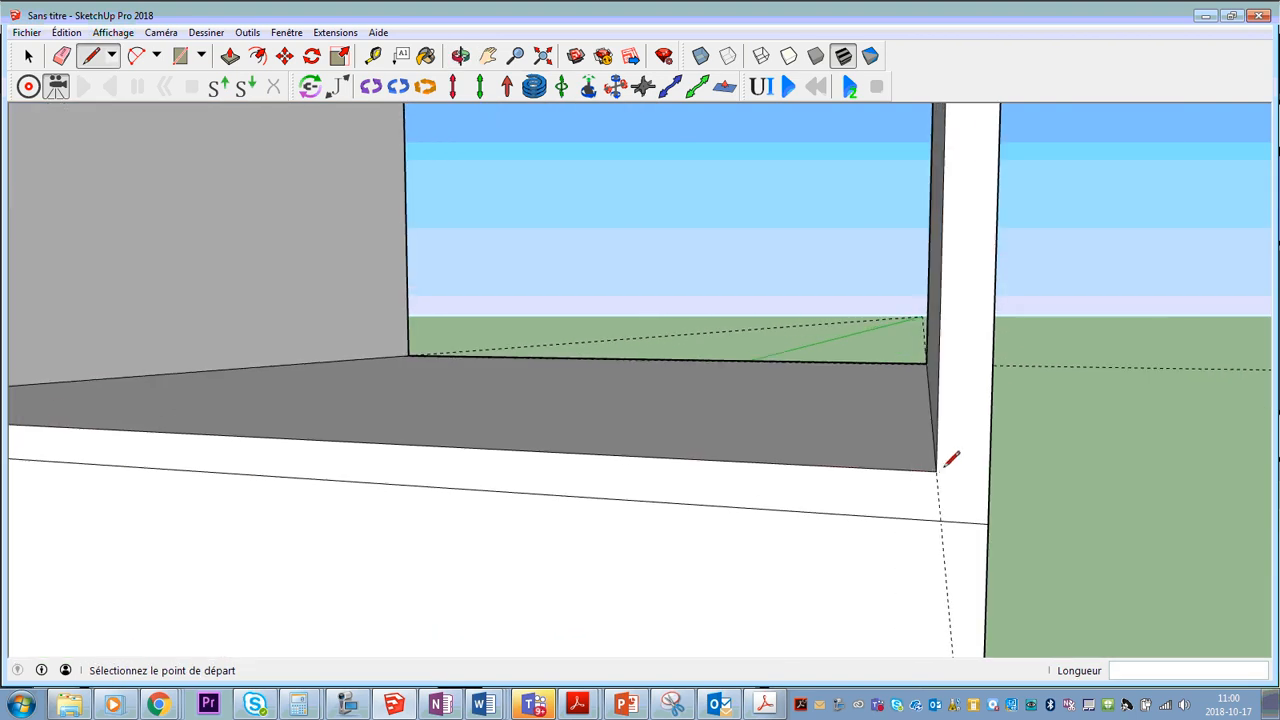
pyautogui.click(936, 470)
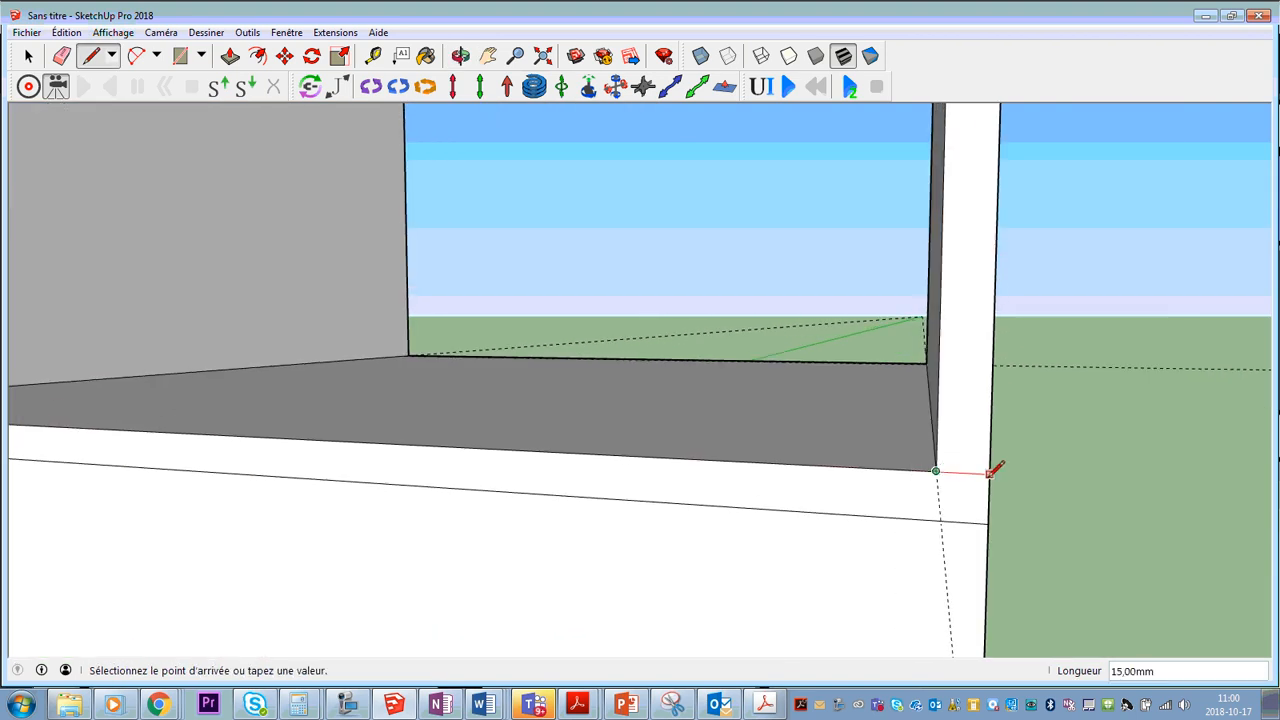
pyautogui.click(990, 473)
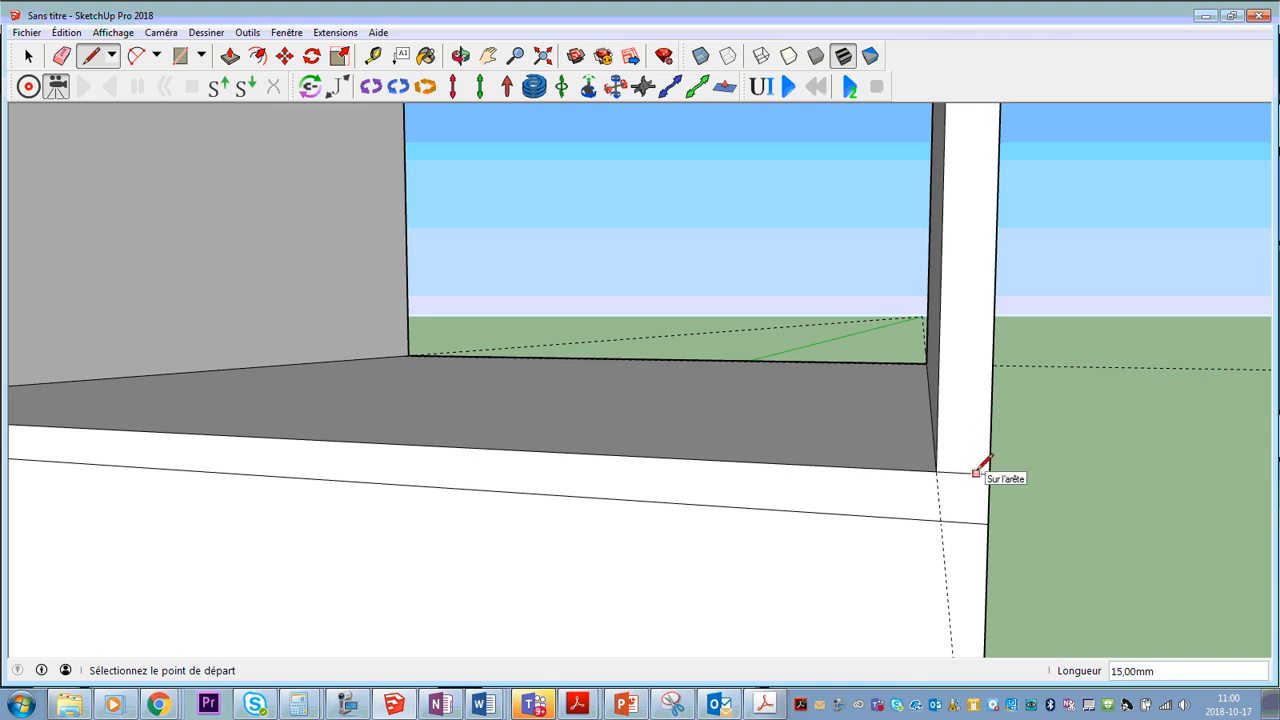
# Draw a 590 mm line over the guide along the bottom panel's rear edge, between the inner faces of the side panels.
pyautogui.moveTo(1077, 386)
pyautogui.mouseDown(button='middle')
pyautogui.moveTo(814, 437)
pyautogui.moveTo(306, 449)
pyautogui.mouseUp(button='middle')
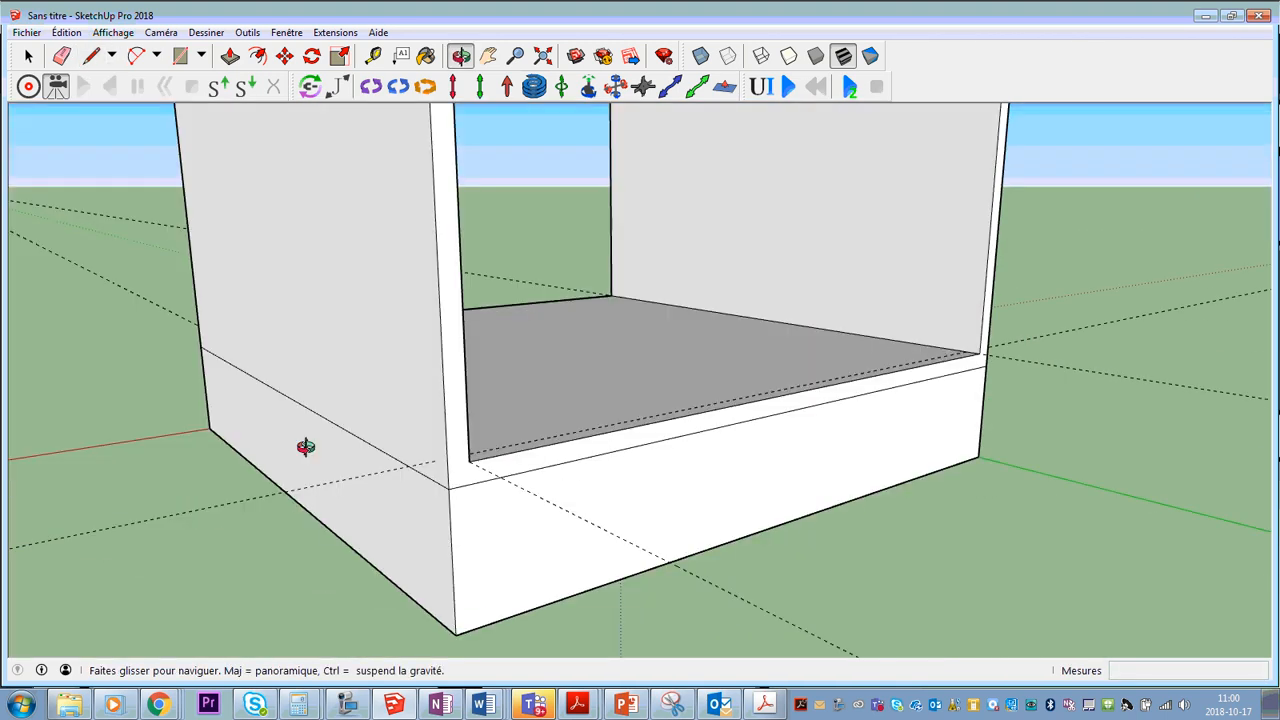
pyautogui.moveTo(357, 400)
pyautogui.mouseDown(button='middle')
pyautogui.moveTo(409, 451)
pyautogui.moveTo(390, 450)
pyautogui.mouseUp(button='middle')
pyautogui.scroll(4, 390, 450)
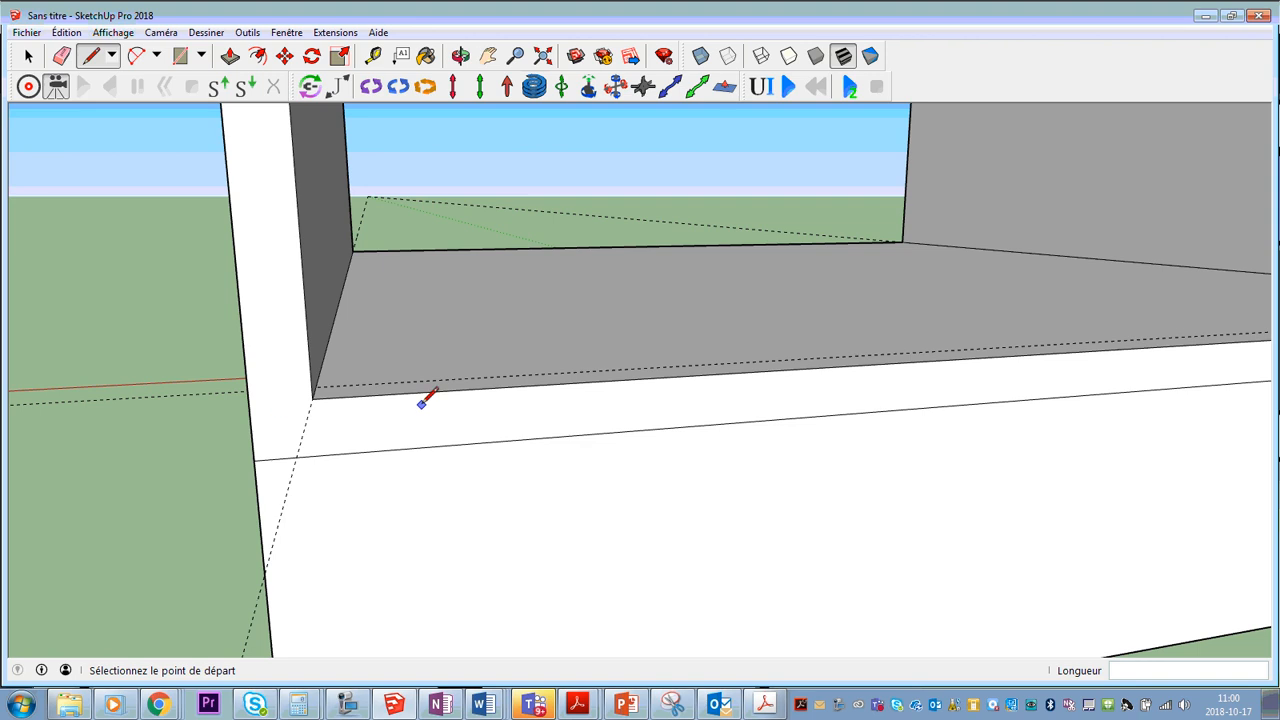
pyautogui.scroll(-2, 526, 386)
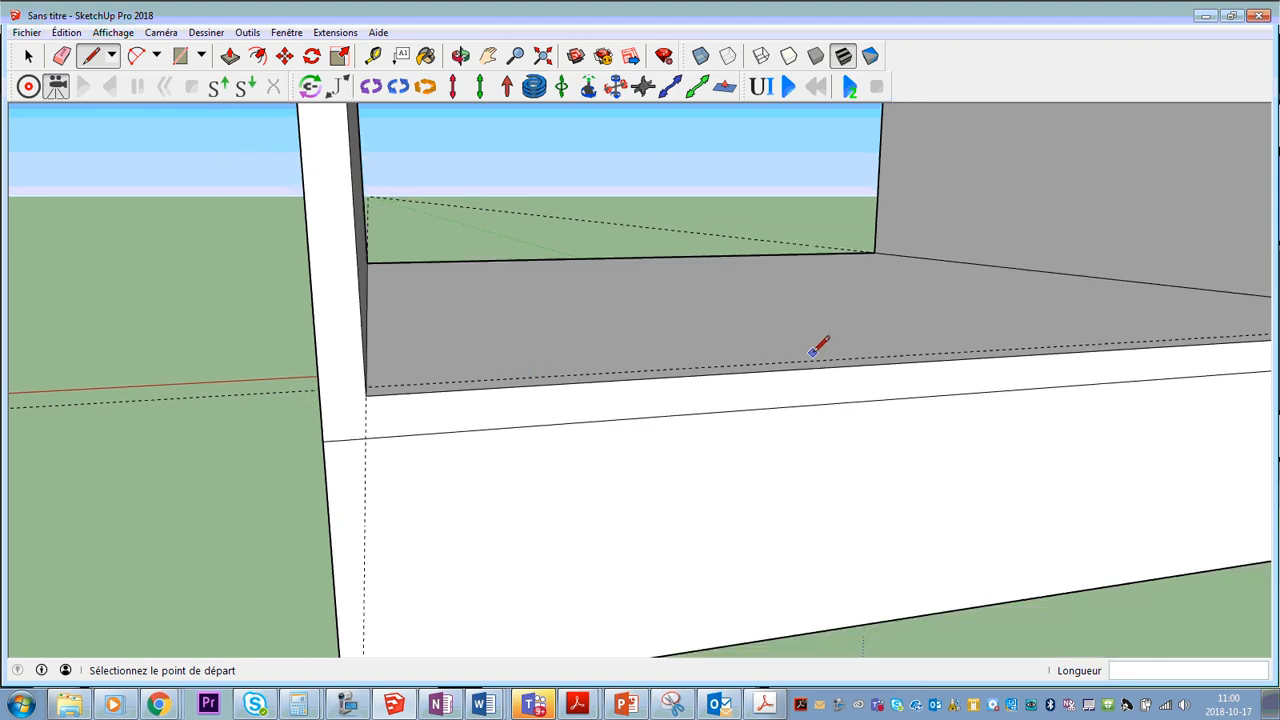
pyautogui.moveTo(812, 356)
pyautogui.mouseDown(button='middle')
pyautogui.moveTo(691, 406)
pyautogui.moveTo(690, 430)
pyautogui.moveTo(645, 390)
pyautogui.mouseUp(button='middle')
pyautogui.scroll(-2, 690, 430)
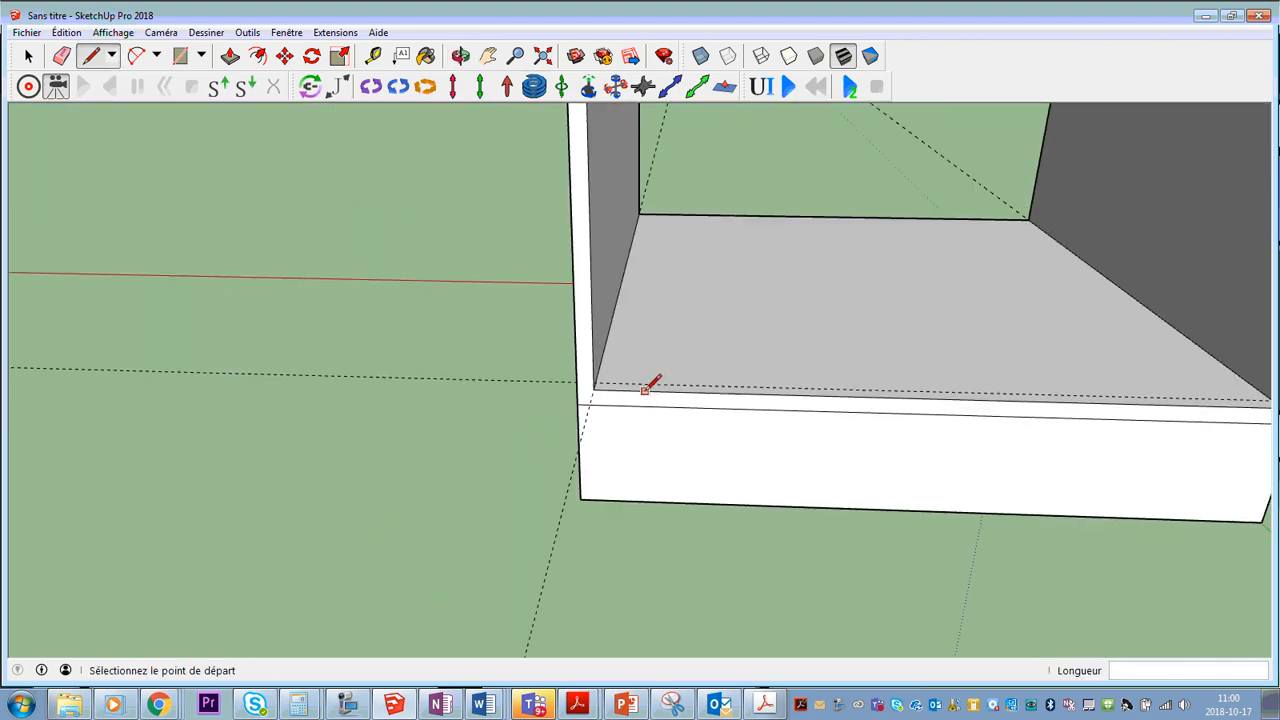
pyautogui.scroll(3, 610, 378)
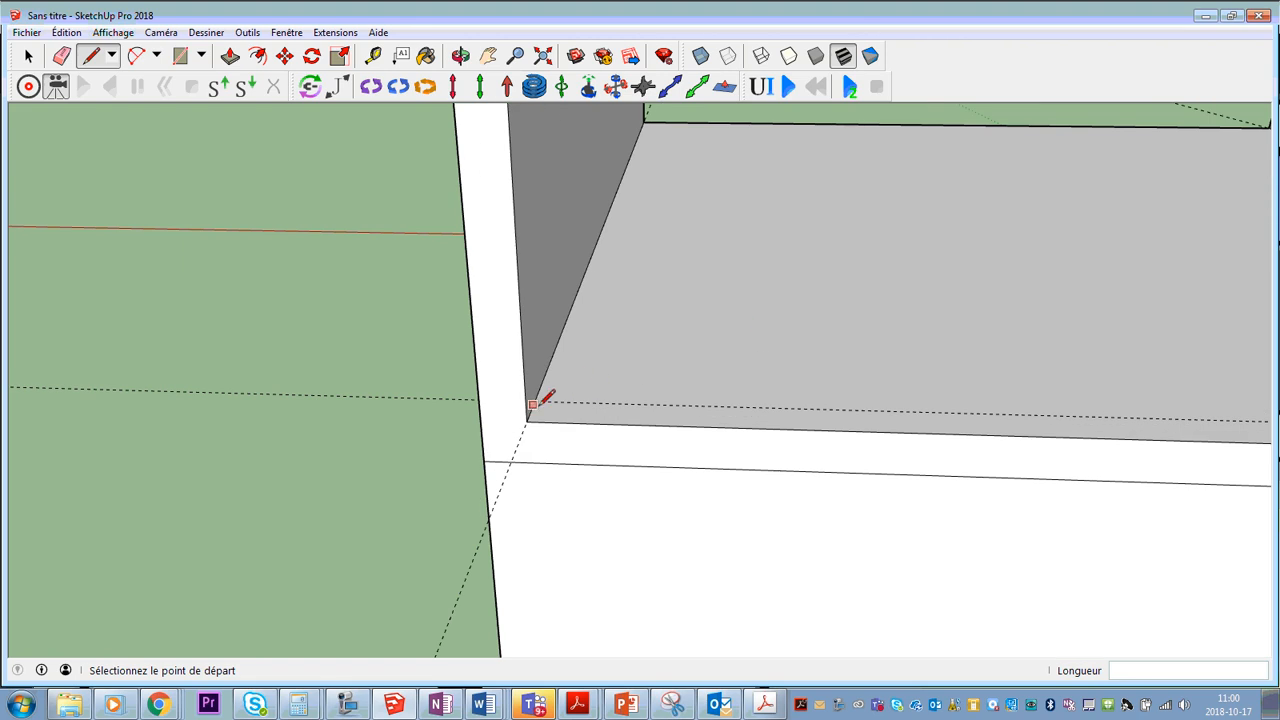
pyautogui.click(534, 401)
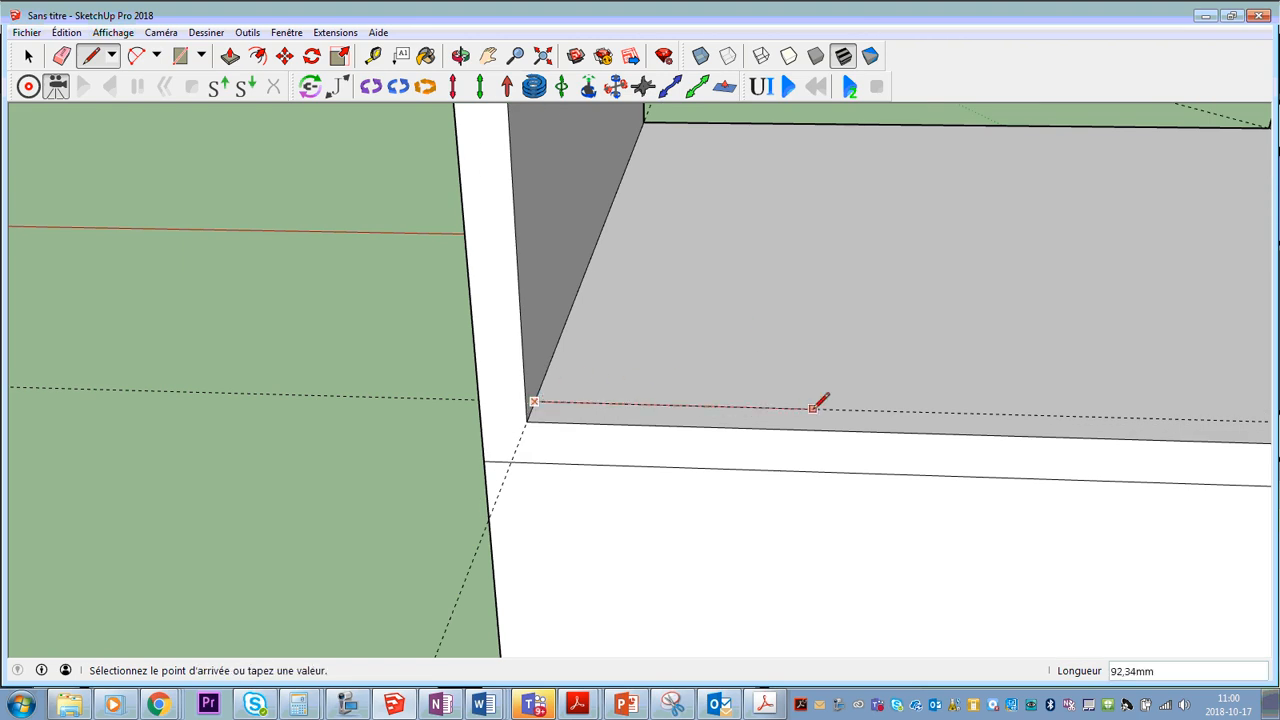
pyautogui.scroll(-1, 815, 405)
pyautogui.moveTo(866, 409); pyautogui.dragTo(50, 400, button='middle')
pyautogui.scroll(-1, 600, 380)
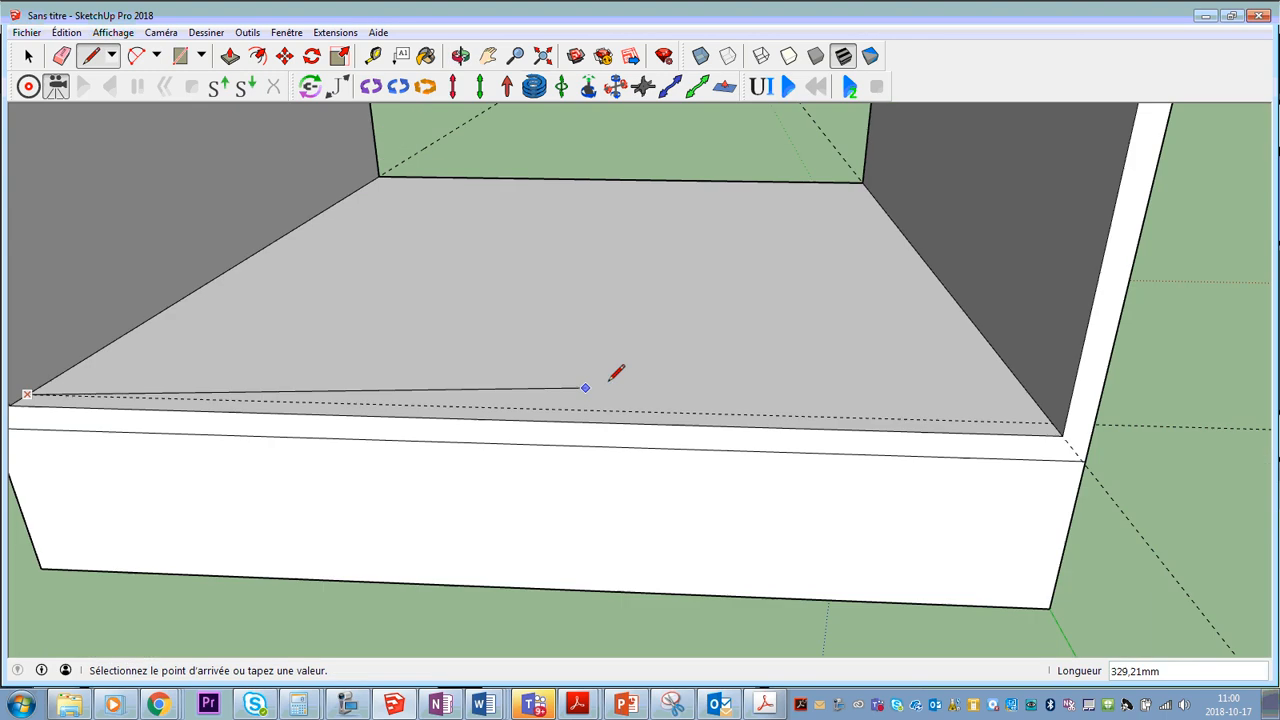
pyautogui.click(1060, 425)
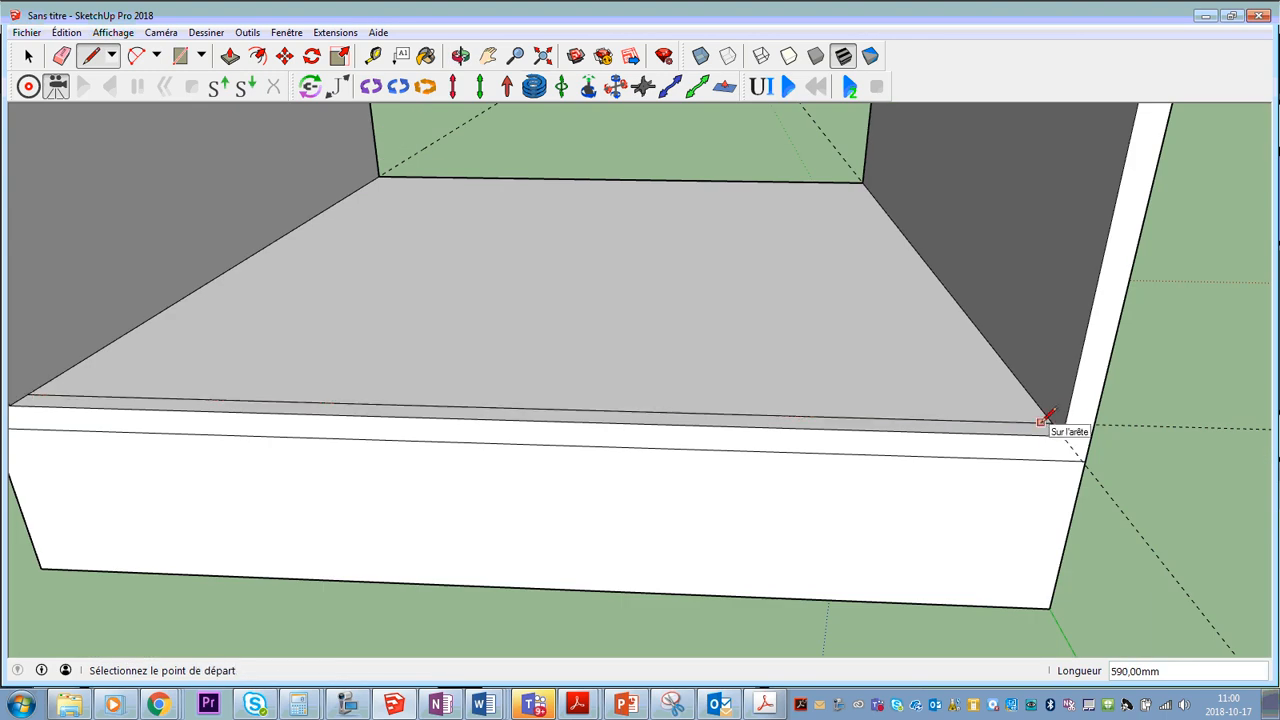
# Push/Pull the narrow strip along the bottom panel's rear edge up 400 mm to form the back panel.
pyautogui.click(229, 57)
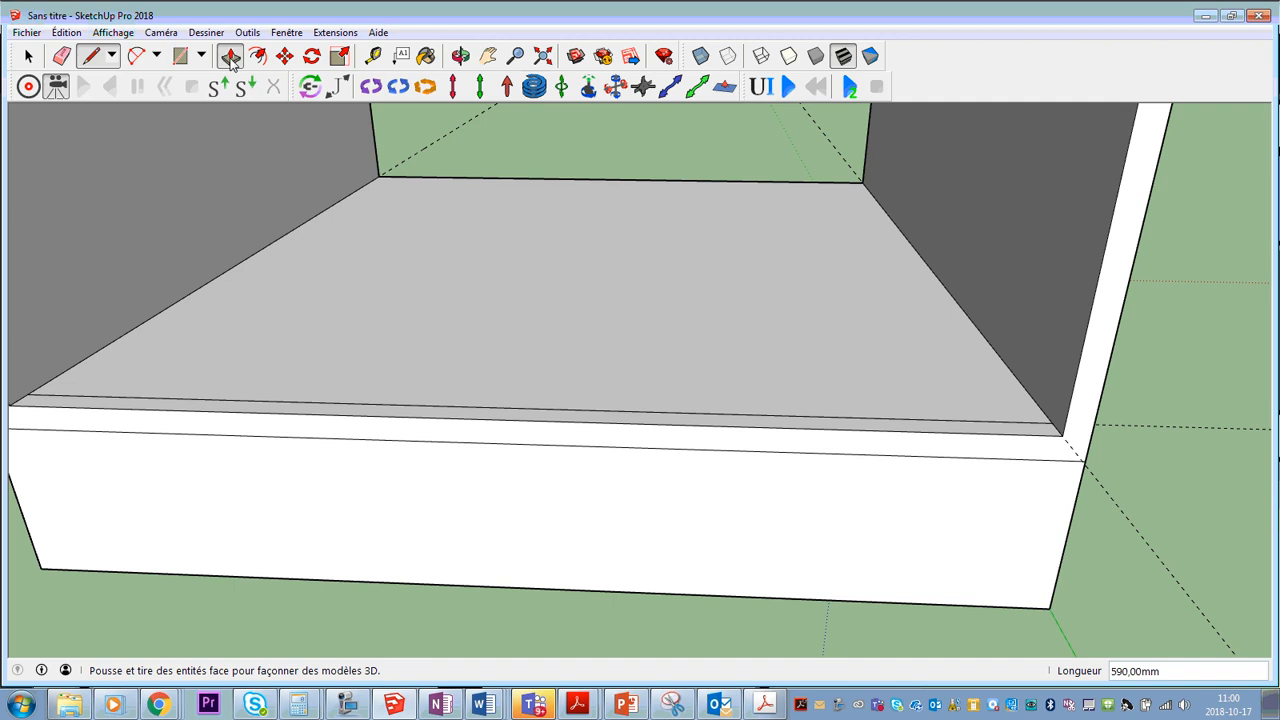
pyautogui.click(463, 423)
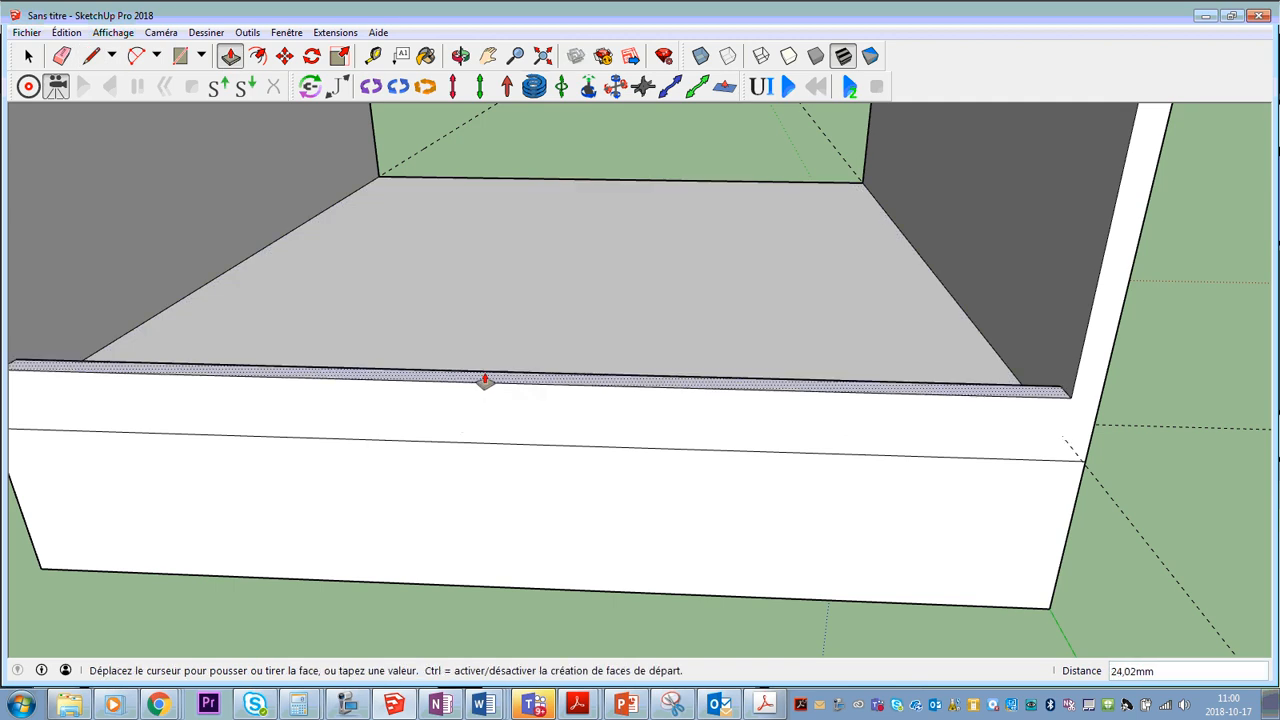
pyautogui.scroll(-2, 552, 277)
pyautogui.scroll(-5, 552, 277)
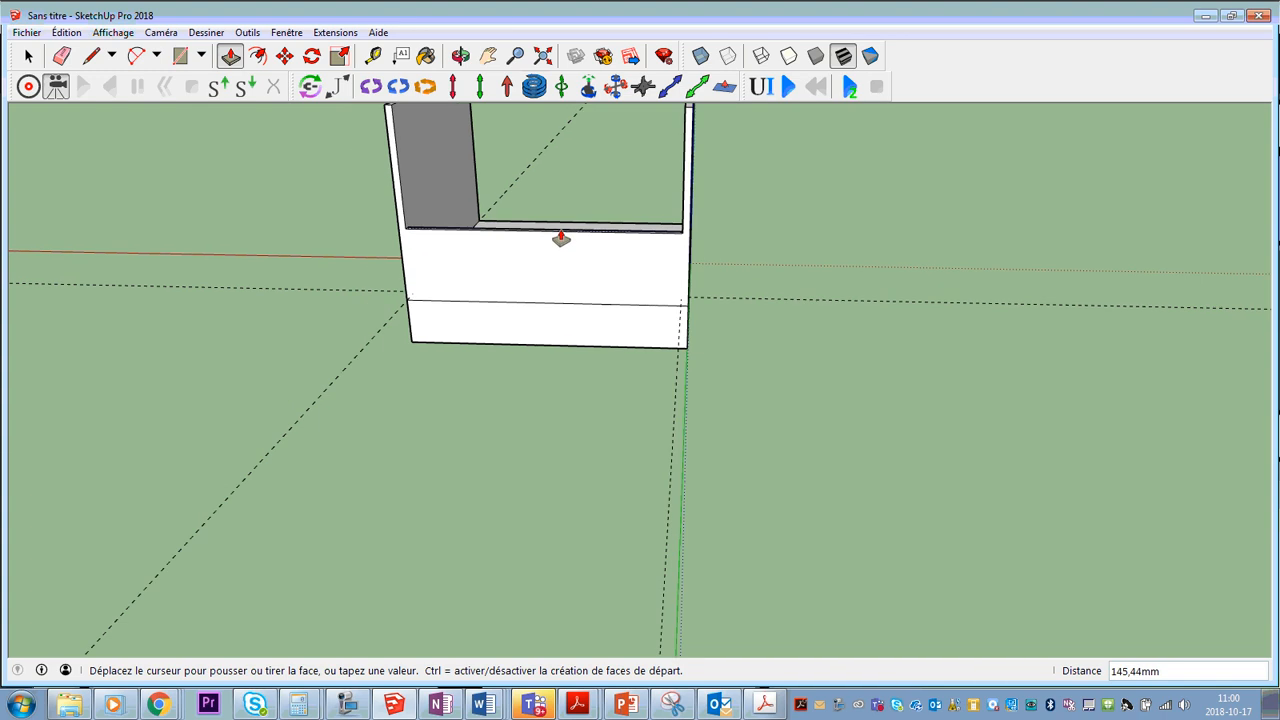
pyautogui.write('400')
pyautogui.press('Return')
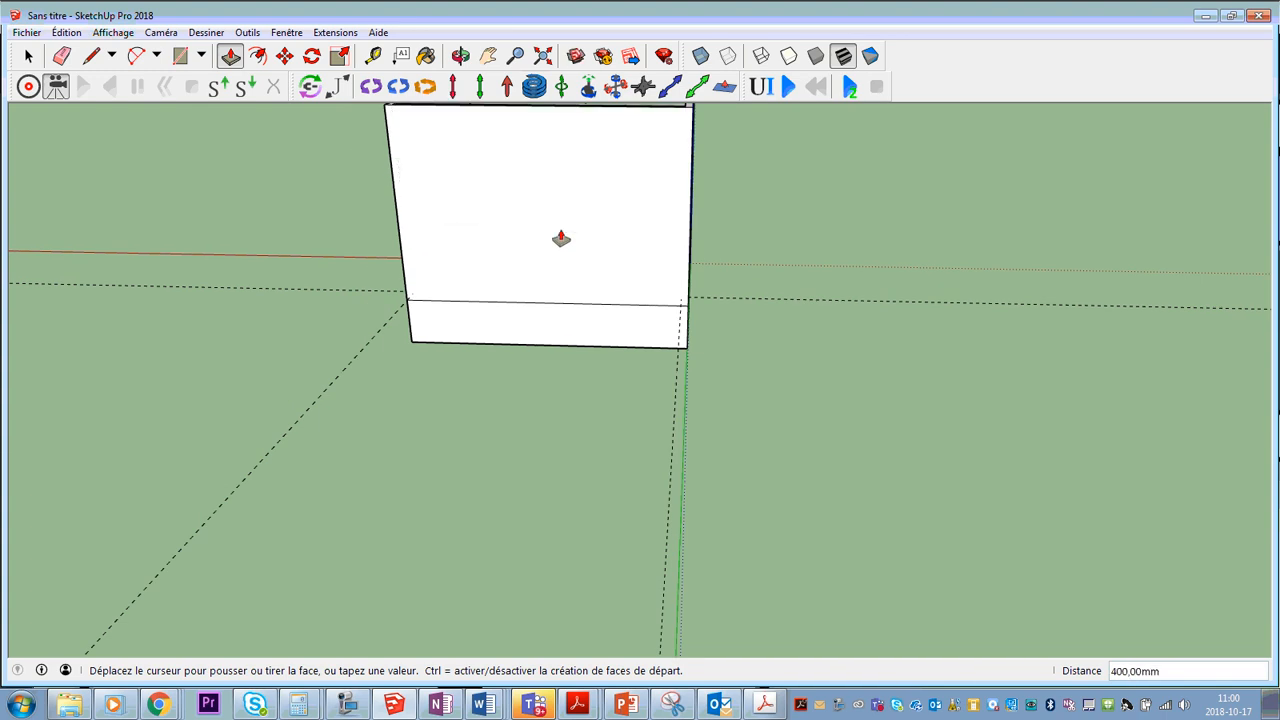
# Inspect the unit from all sides, and examine the panel and shelf dimensions in the étagère.pdf front view.
pyautogui.moveTo(608, 303); pyautogui.dragTo(723, 306, button='middle')
pyautogui.moveTo(471, 280); pyautogui.dragTo(720, 305, button='middle')
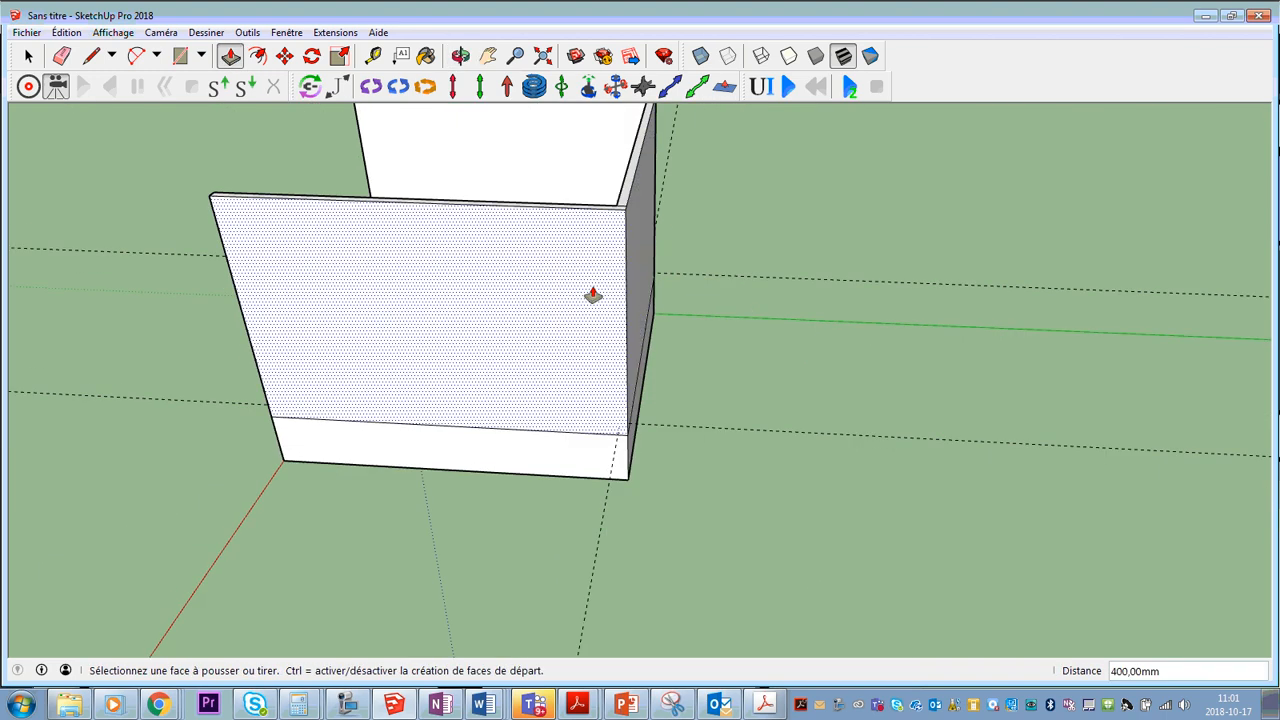
pyautogui.moveTo(580, 266); pyautogui.dragTo(466, 245, button='middle')
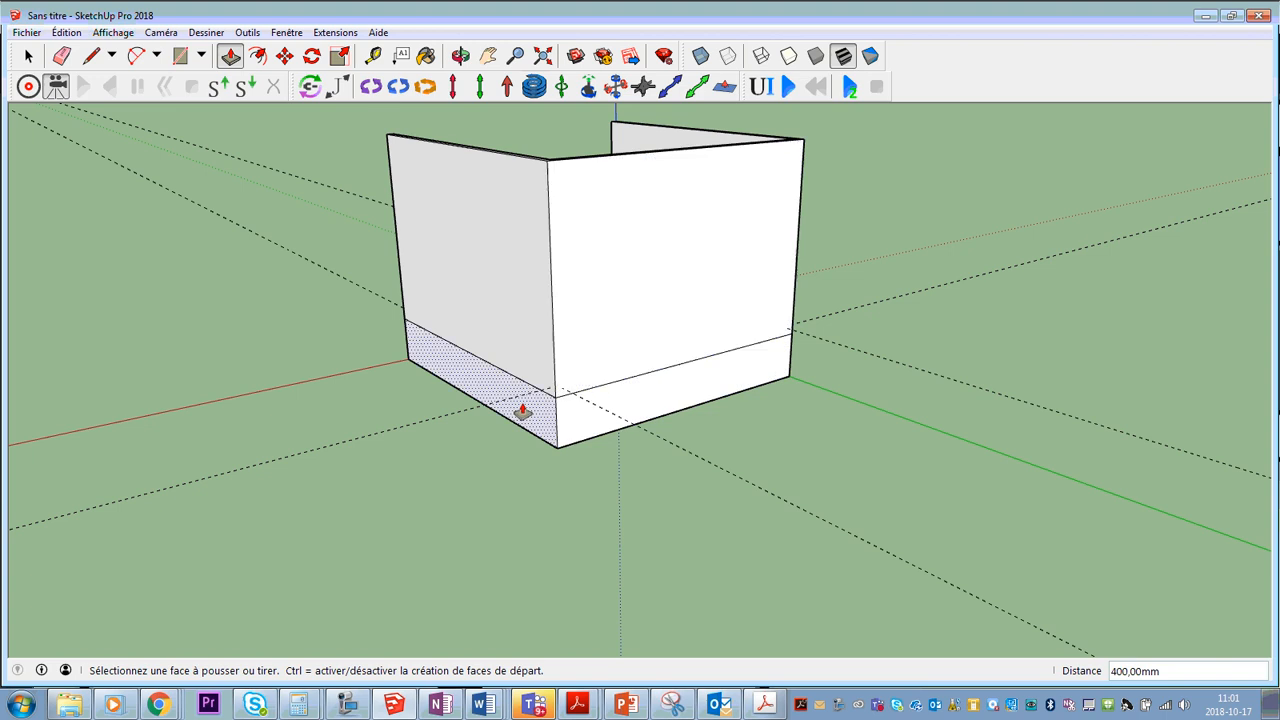
pyautogui.moveTo(477, 391)
pyautogui.mouseDown(button='middle')
pyautogui.moveTo(643, 414)
pyautogui.moveTo(1031, 389)
pyautogui.moveTo(414, 457)
pyautogui.moveTo(564, 451)
pyautogui.moveTo(546, 483)
pyautogui.moveTo(500, 320)
pyautogui.moveTo(517, 512)
pyautogui.mouseUp(button='middle')
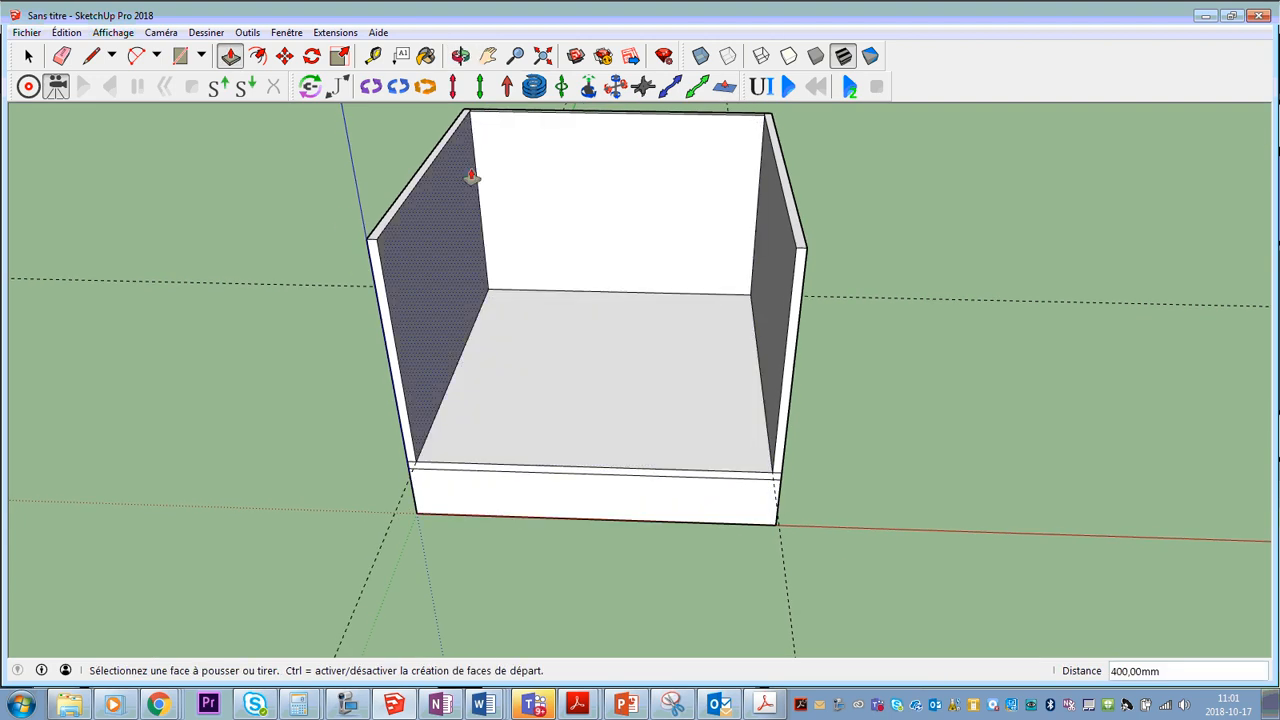
pyautogui.moveTo(357, 294); pyautogui.dragTo(449, 391, button='middle')
pyautogui.click(764, 705)
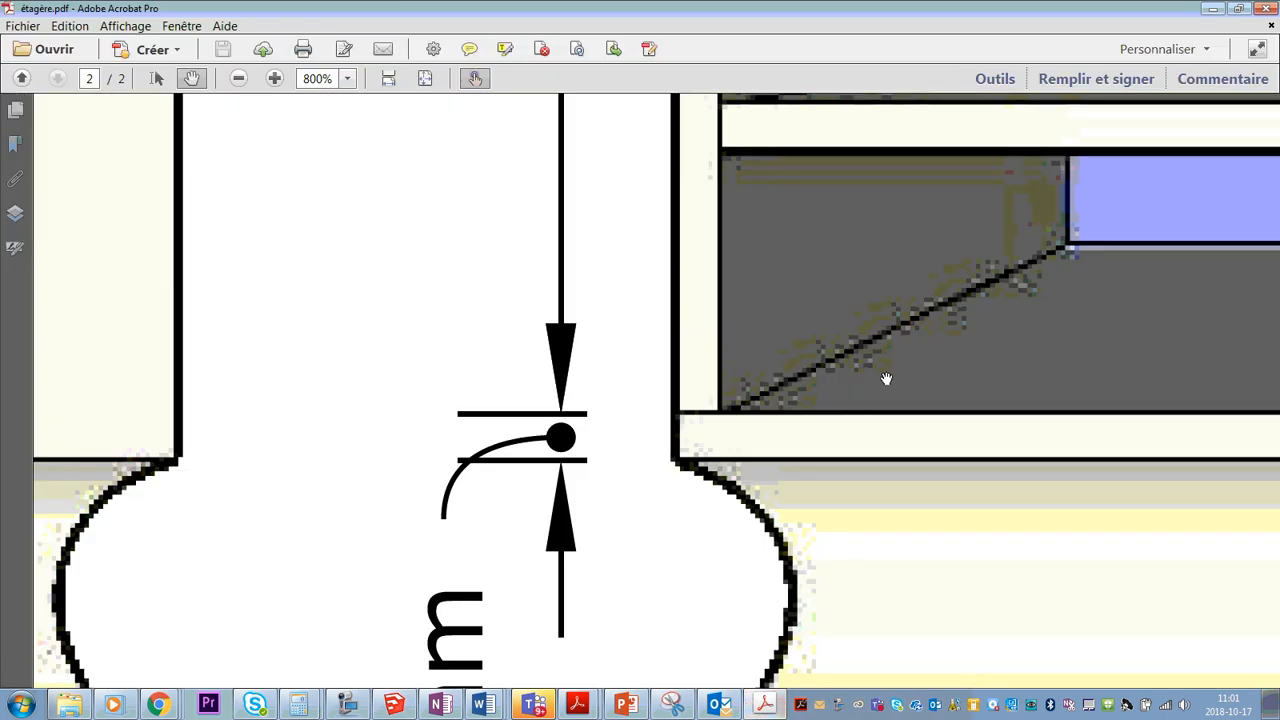
pyautogui.scroll(-1, 884, 379)
pyautogui.keyDown('ctrl'); pyautogui.scroll(-5, 884, 379); pyautogui.keyUp('ctrl')
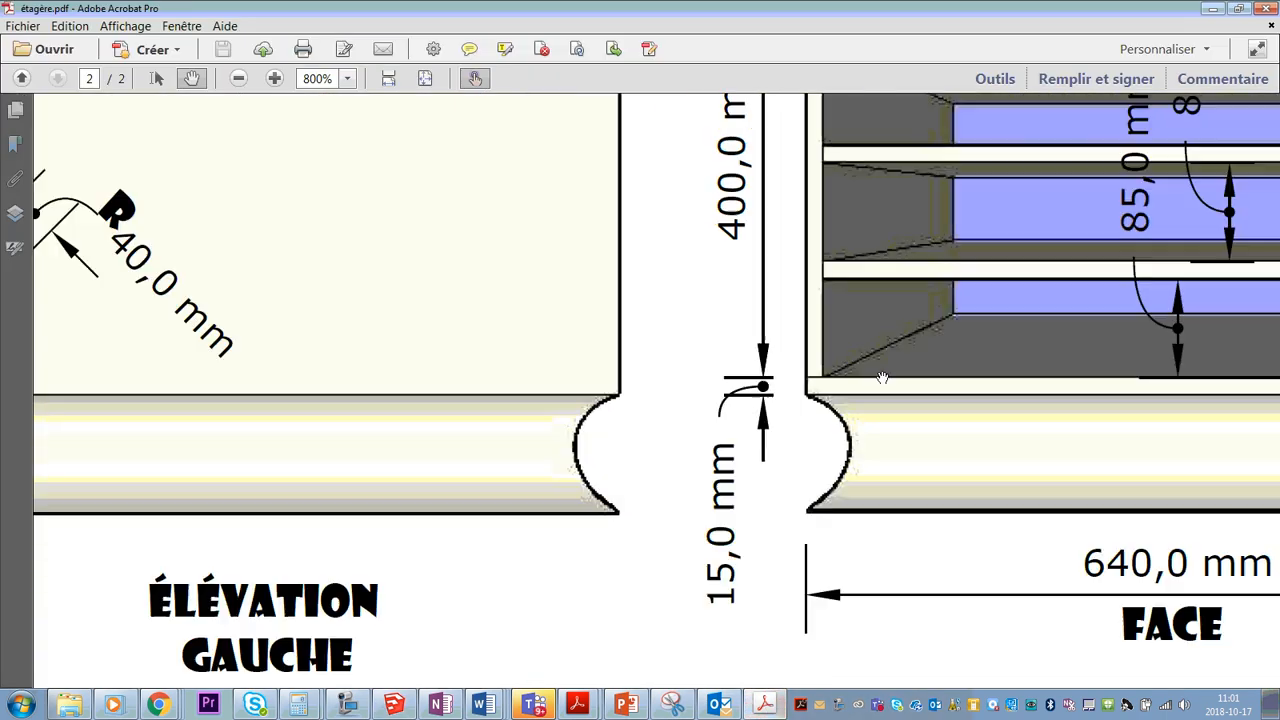
pyautogui.keyDown('ctrl'); pyautogui.scroll(2, 928, 306); pyautogui.keyUp('ctrl')
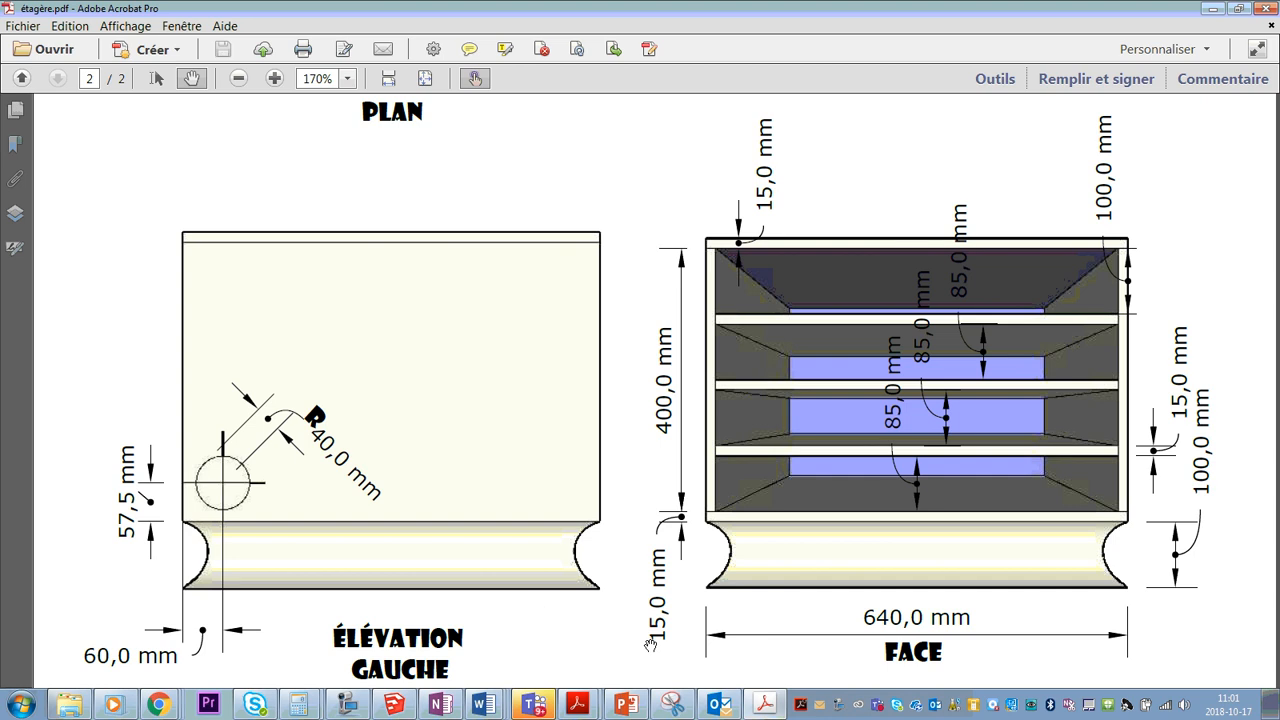
# Switch back to SketchUp and draw a 15 mm vertical line up from the right side panel's top outer rear corner.
pyautogui.click(393, 704)
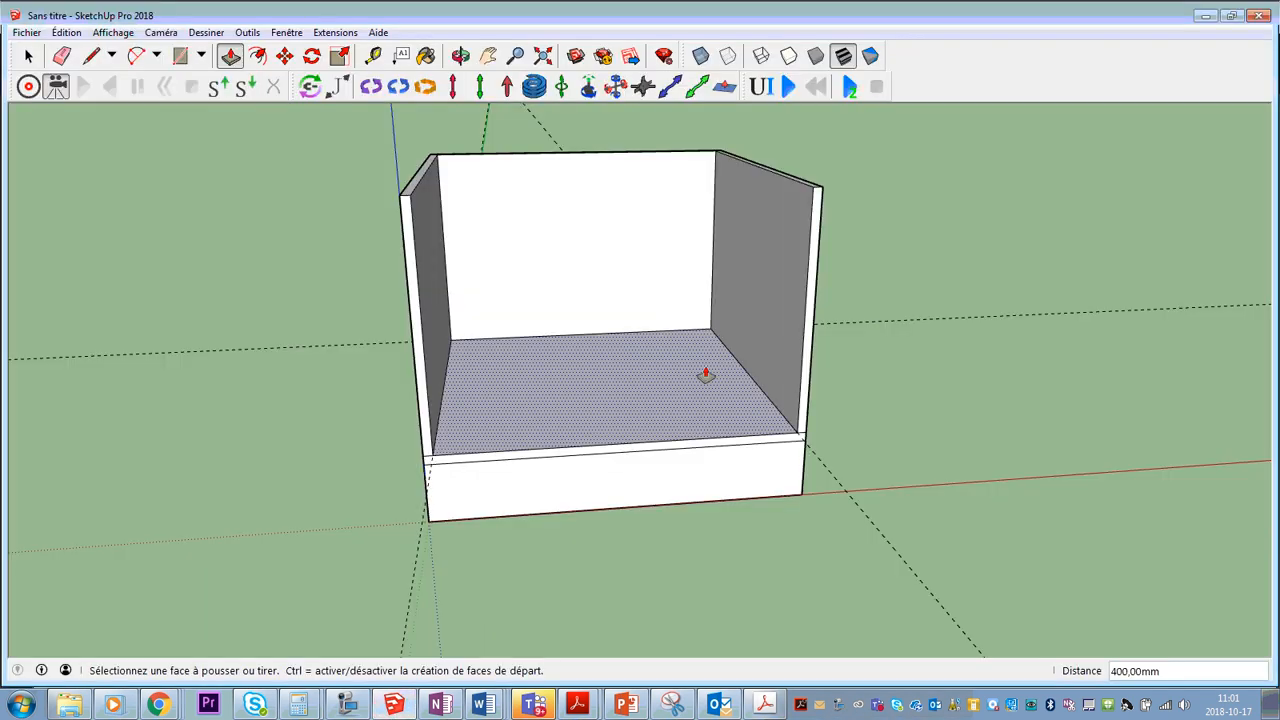
pyautogui.moveTo(700, 371); pyautogui.dragTo(692, 411, button='middle')
pyautogui.moveTo(743, 331); pyautogui.dragTo(234, 200, button='middle')
pyautogui.scroll(4, 880, 306)
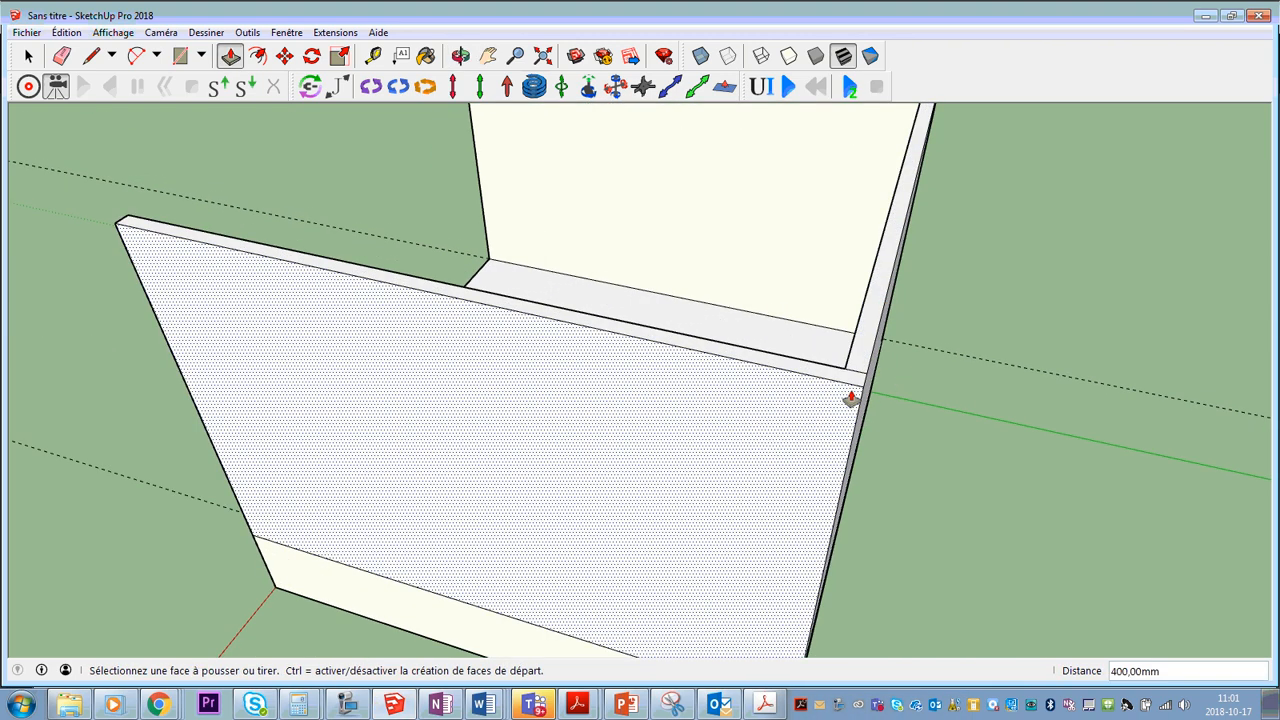
pyautogui.scroll(1, 849, 351)
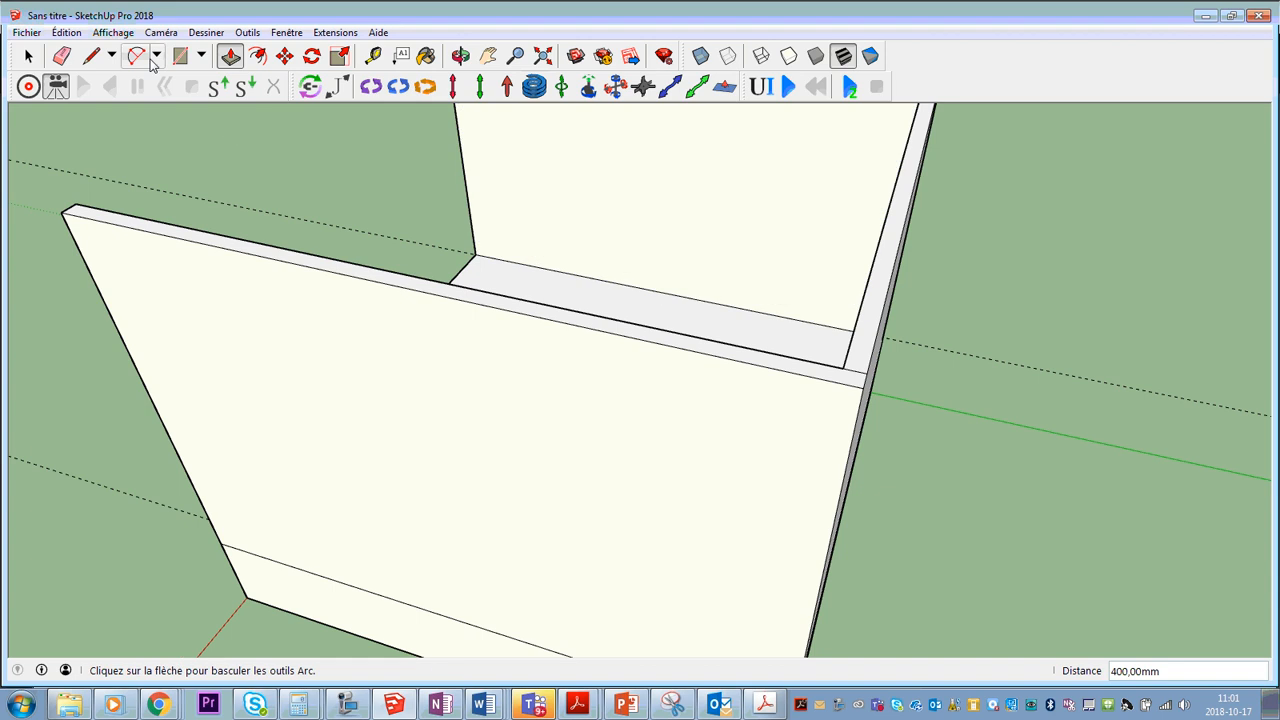
pyautogui.click(91, 56)
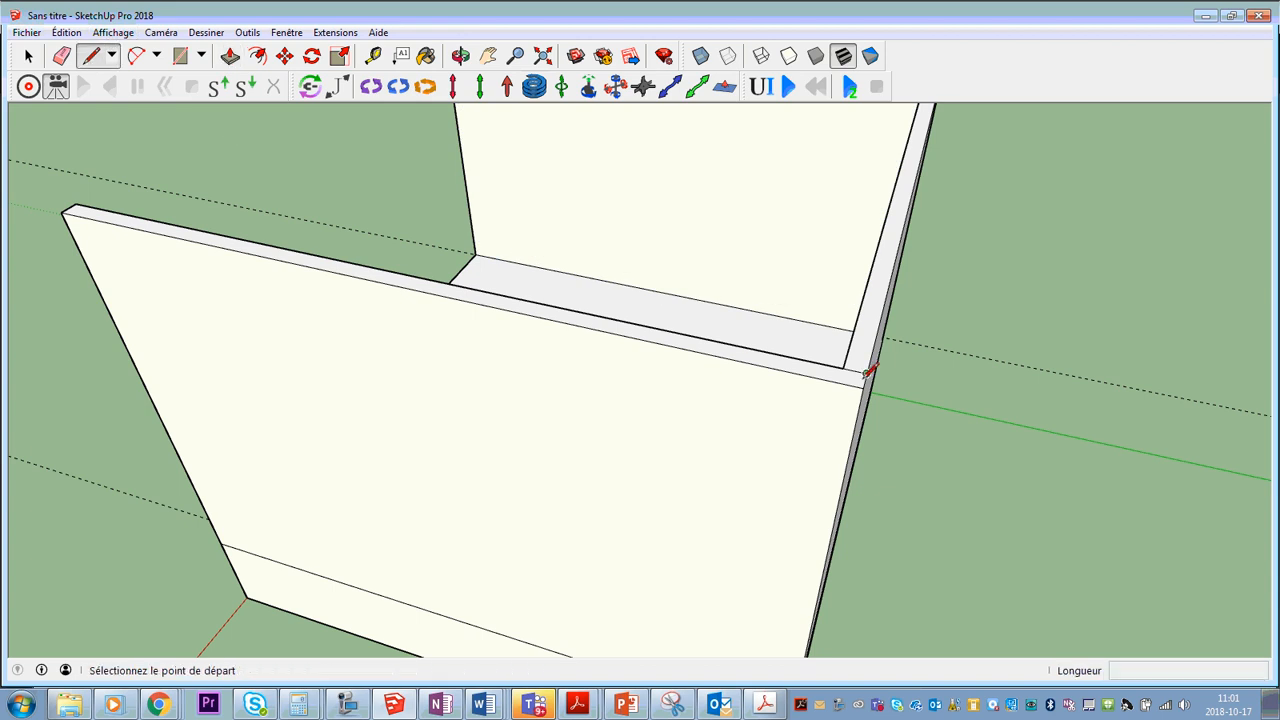
pyautogui.click(865, 383)
pyautogui.moveTo(871, 354); pyautogui.dragTo(1035, 291, button='middle')
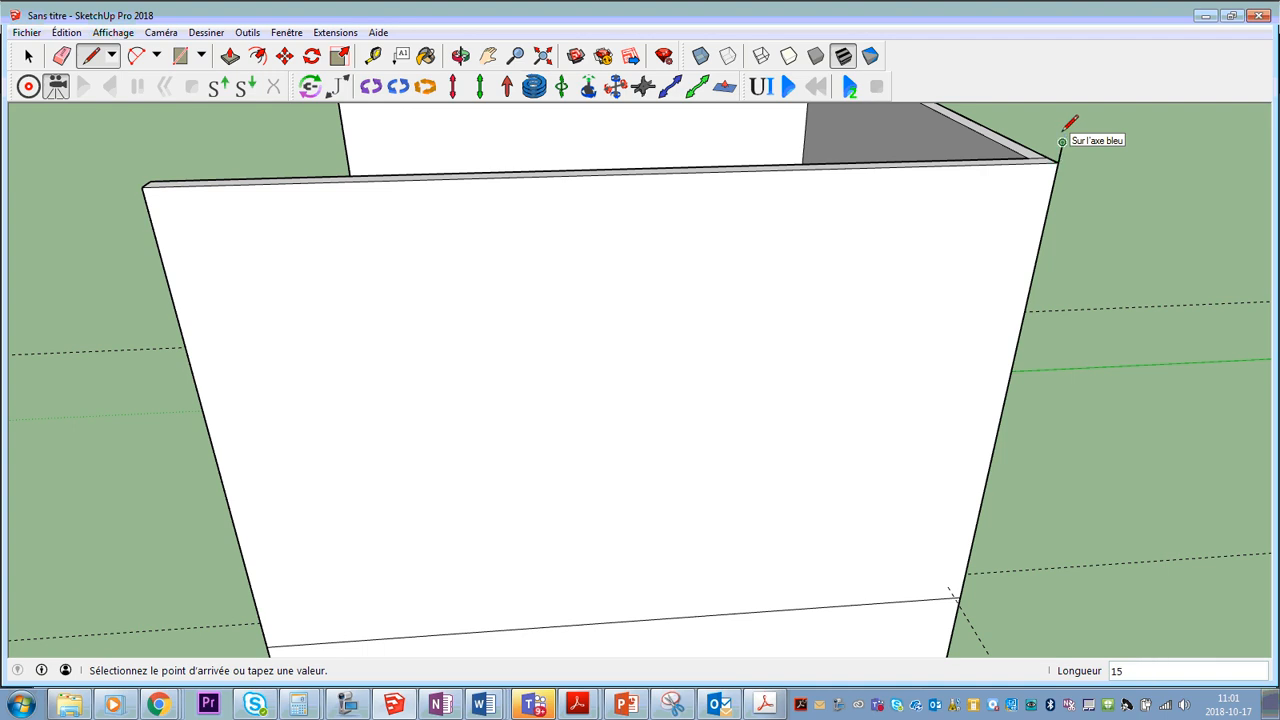
pyautogui.press('Return')
pyautogui.scroll(-3, 1068, 132)
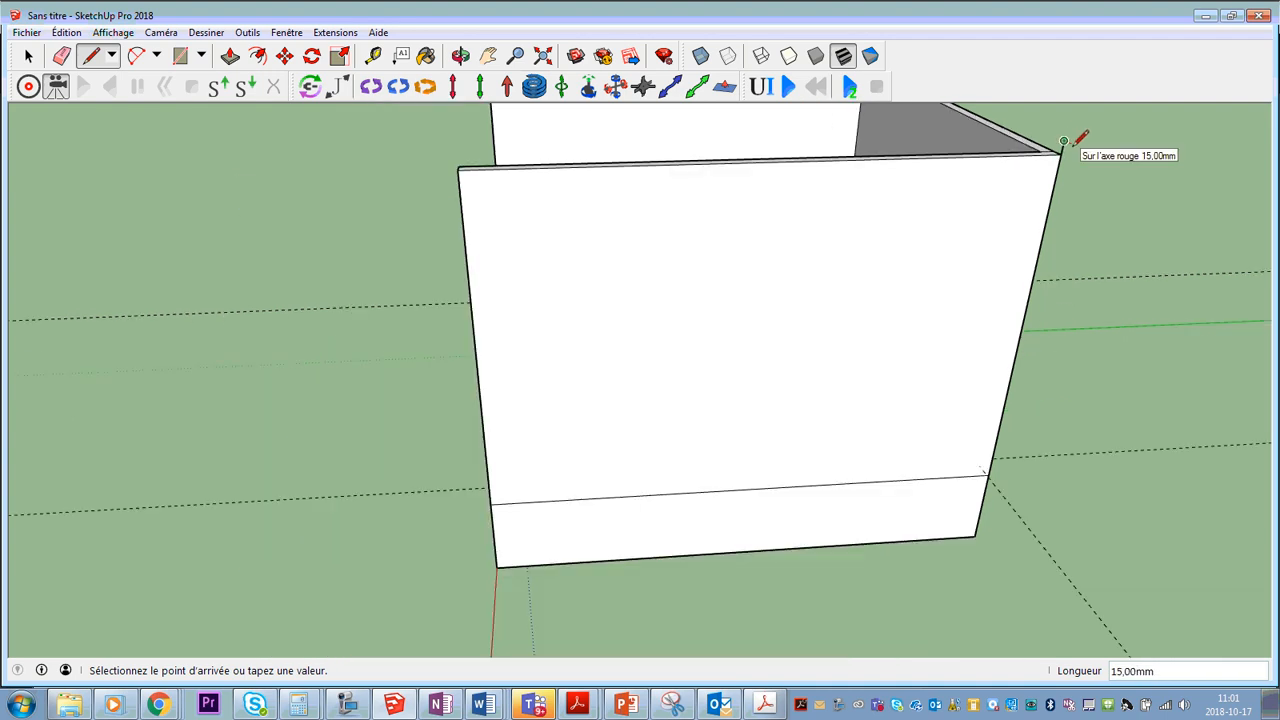
# Complete the top's 15 mm high profile above the side panel with a 620 mm line and a vertical line down to the front corner.
pyautogui.moveTo(1063, 141); pyautogui.dragTo(285, 328, button='middle')
pyautogui.scroll(3, 674, 288)
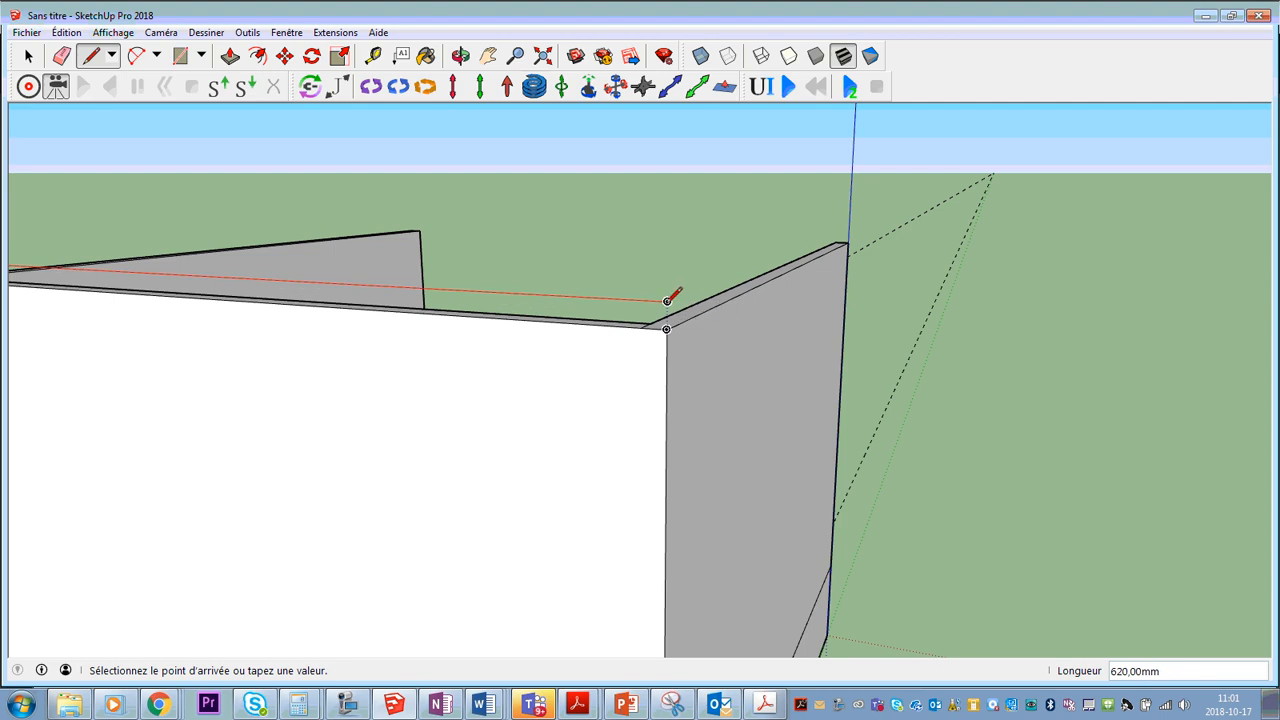
pyautogui.click(667, 300)
pyautogui.click(666, 327)
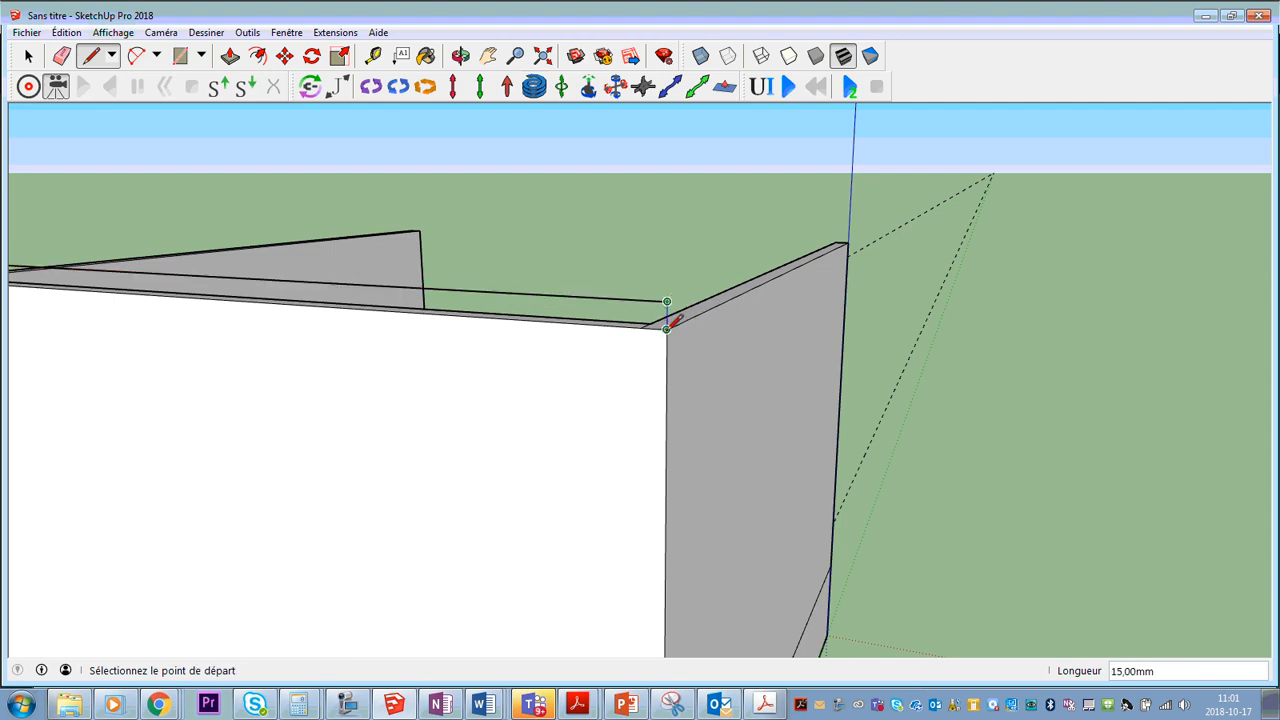
# Push/Pull the thin vertical face 640 mm across to the opposite side panel to form the unit's top.
pyautogui.moveTo(447, 353)
pyautogui.mouseDown(button='middle')
pyautogui.moveTo(891, 323)
pyautogui.moveTo(749, 423)
pyautogui.moveTo(363, 374)
pyautogui.moveTo(271, 337)
pyautogui.moveTo(300, 336)
pyautogui.mouseUp(button='middle')
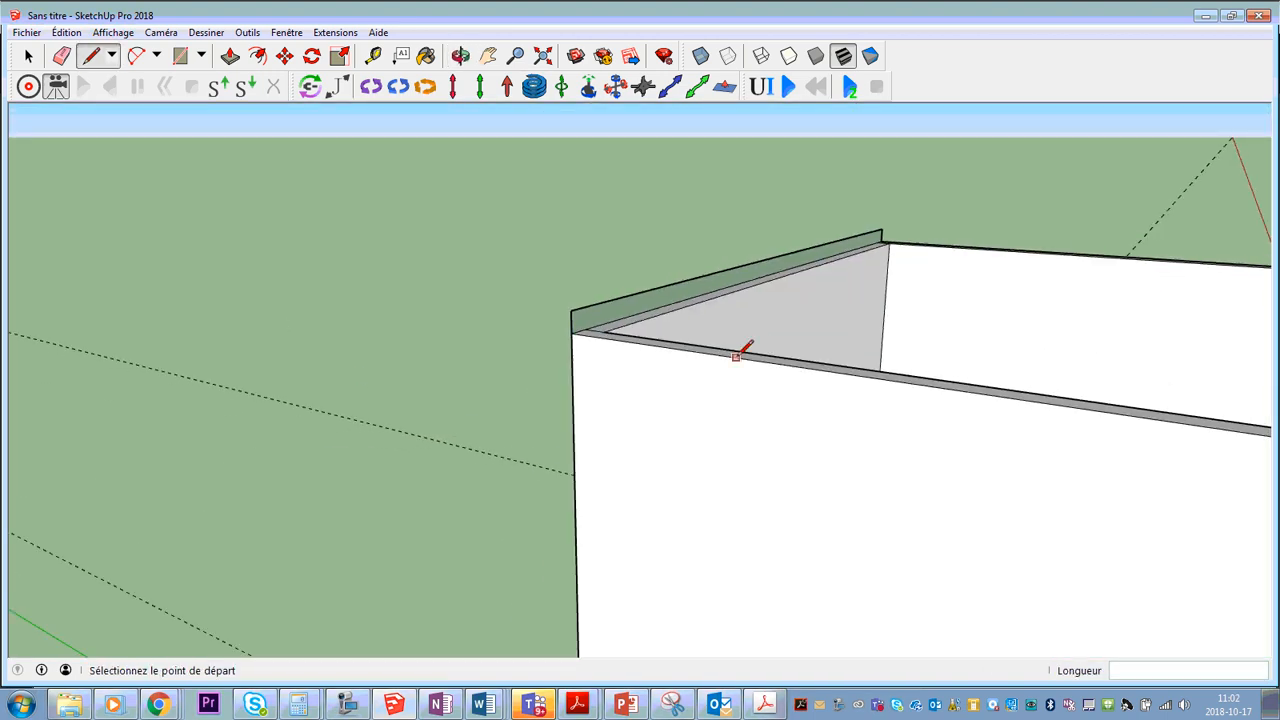
pyautogui.scroll(-1, 824, 291)
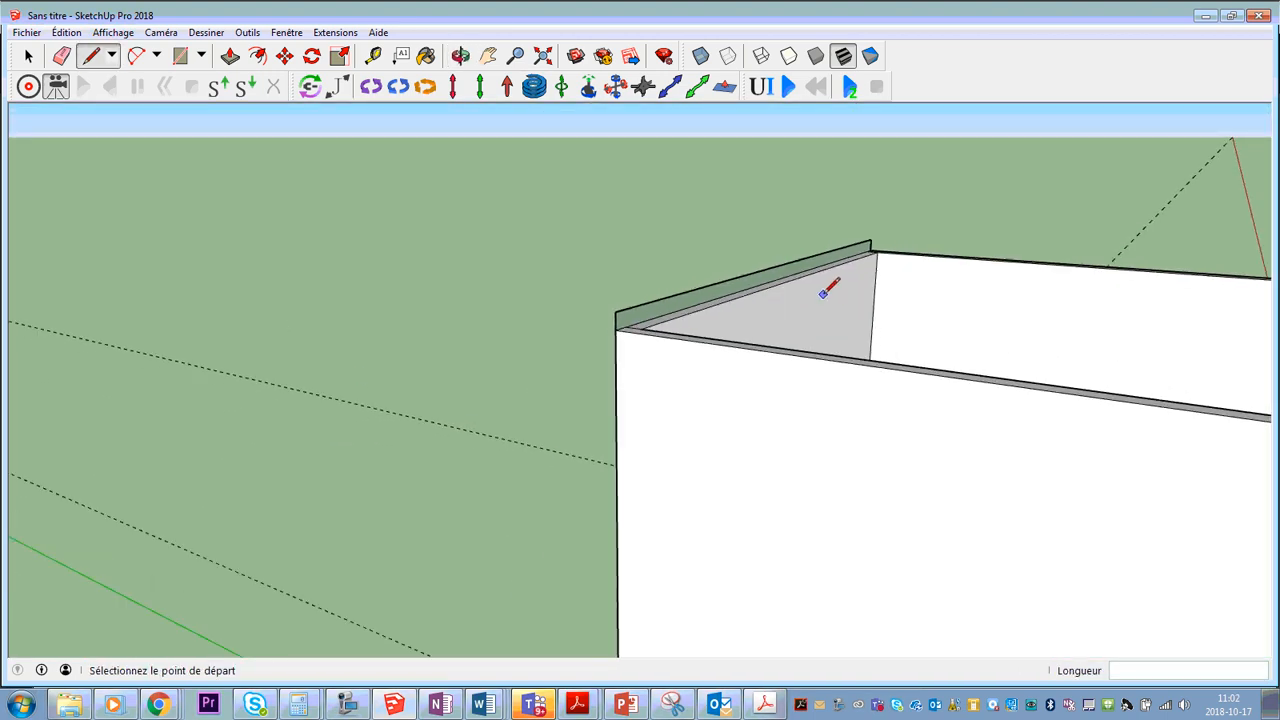
pyautogui.moveTo(845, 292); pyautogui.dragTo(603, 300, button='middle')
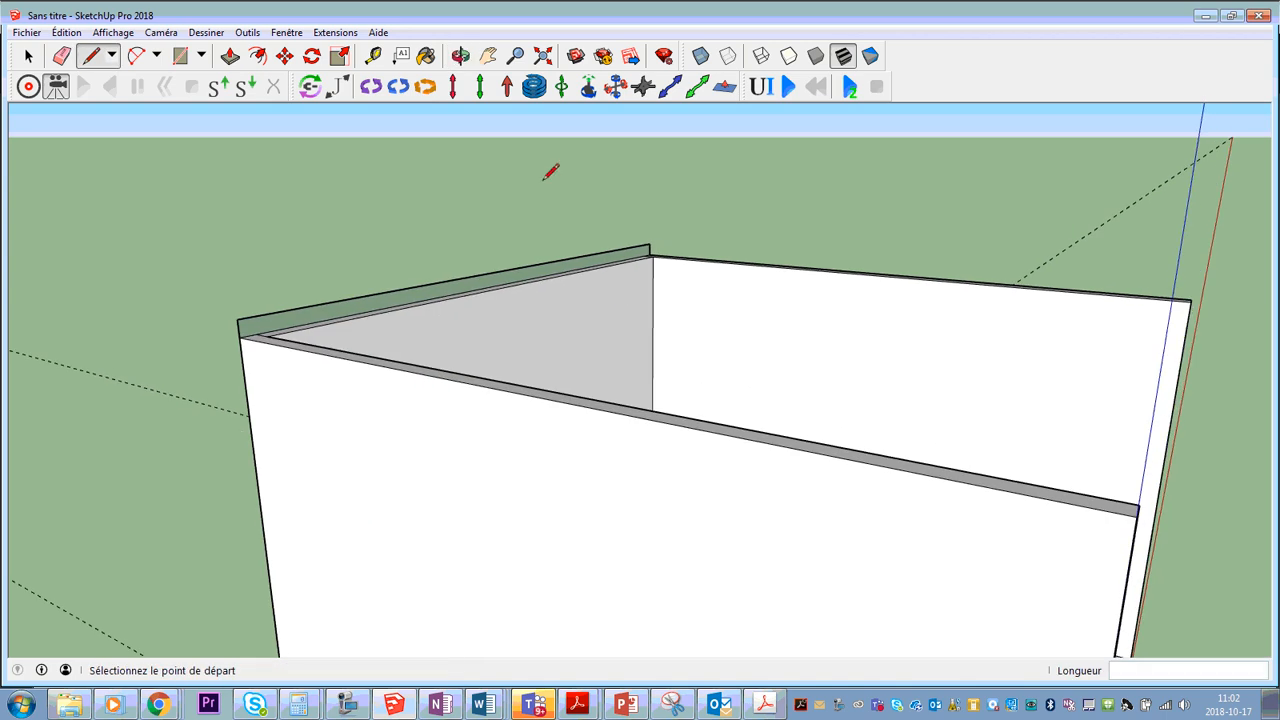
pyautogui.click(230, 56)
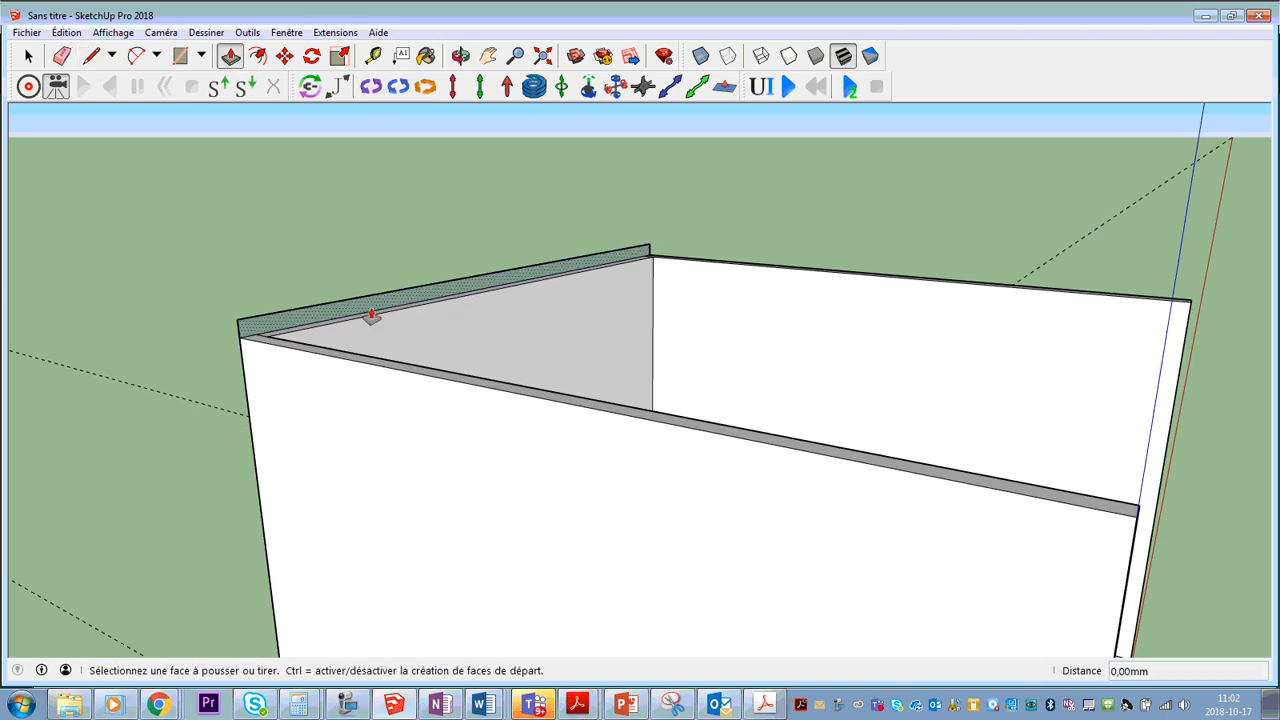
pyautogui.click(360, 312)
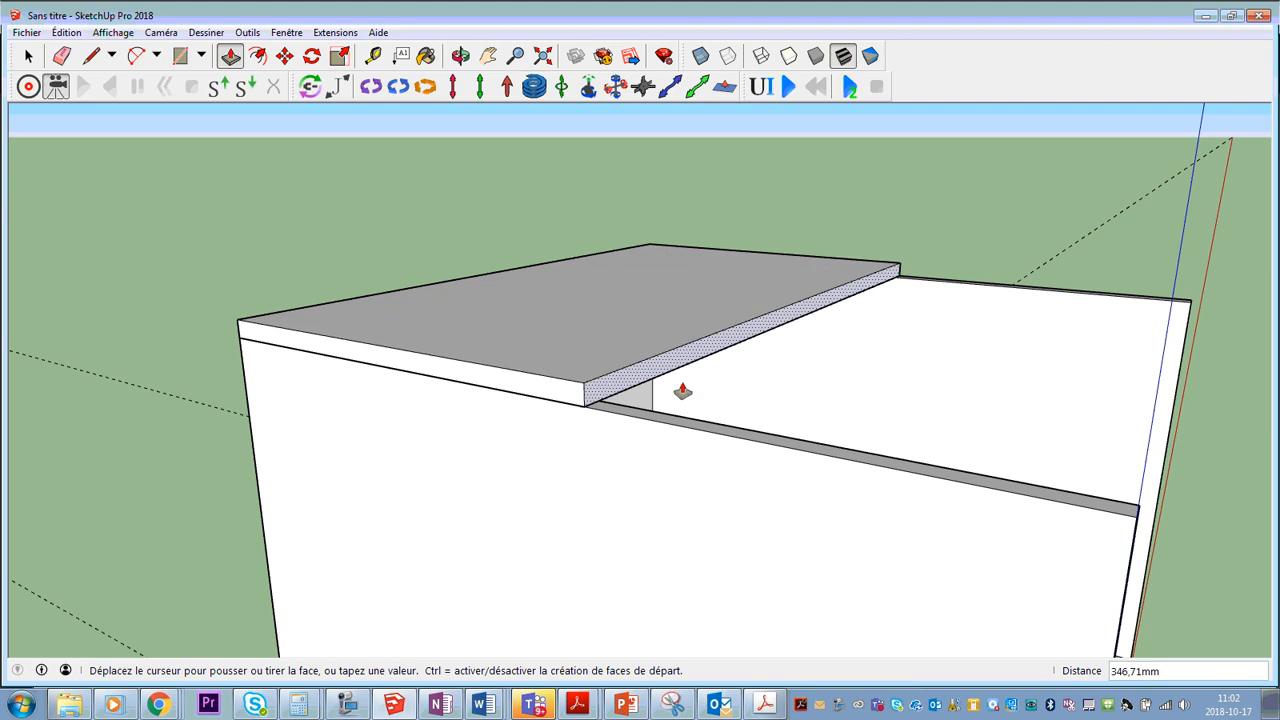
pyautogui.click(1134, 525)
# View the unit from its open front, and examine the shelf spacings and thicknesses in the étagère.pdf front view.
pyautogui.moveTo(1134, 525); pyautogui.dragTo(677, 377, button='middle')
pyautogui.scroll(-2, 677, 377)
pyautogui.scroll(-2, 920, 423)
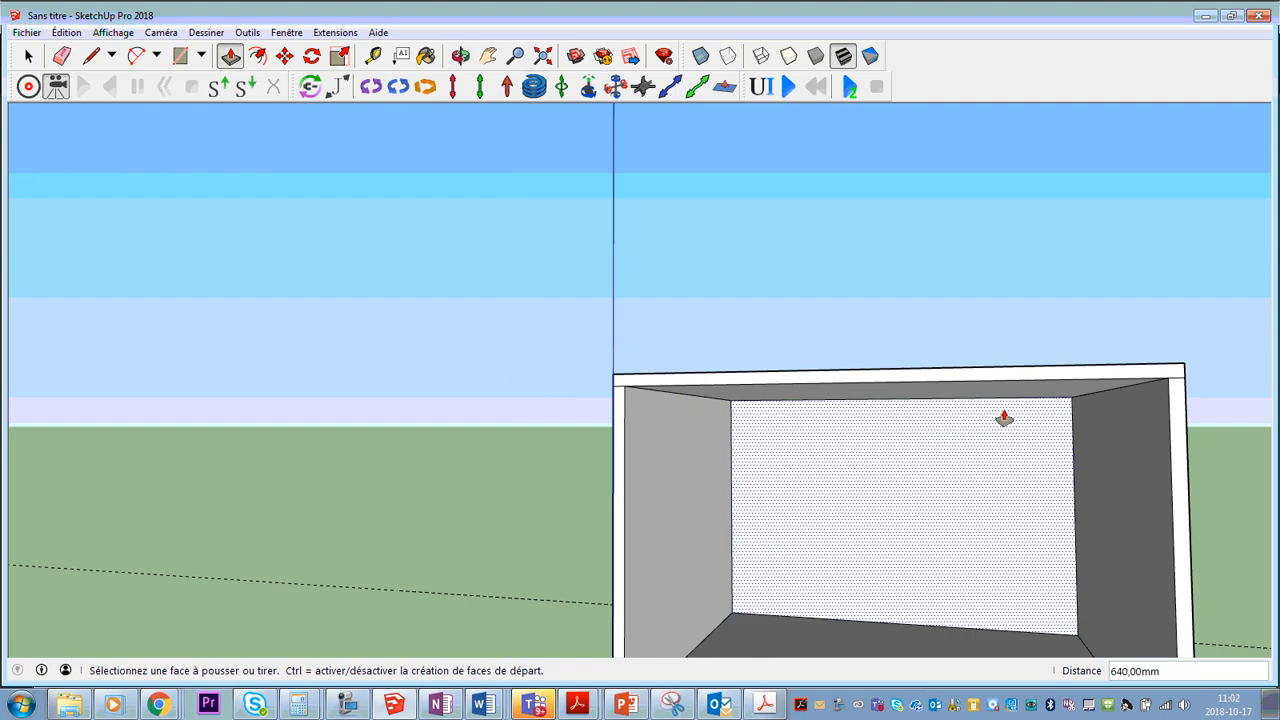
pyautogui.moveTo(920, 408); pyautogui.dragTo(867, 271, button='middle')
pyautogui.click(764, 704)
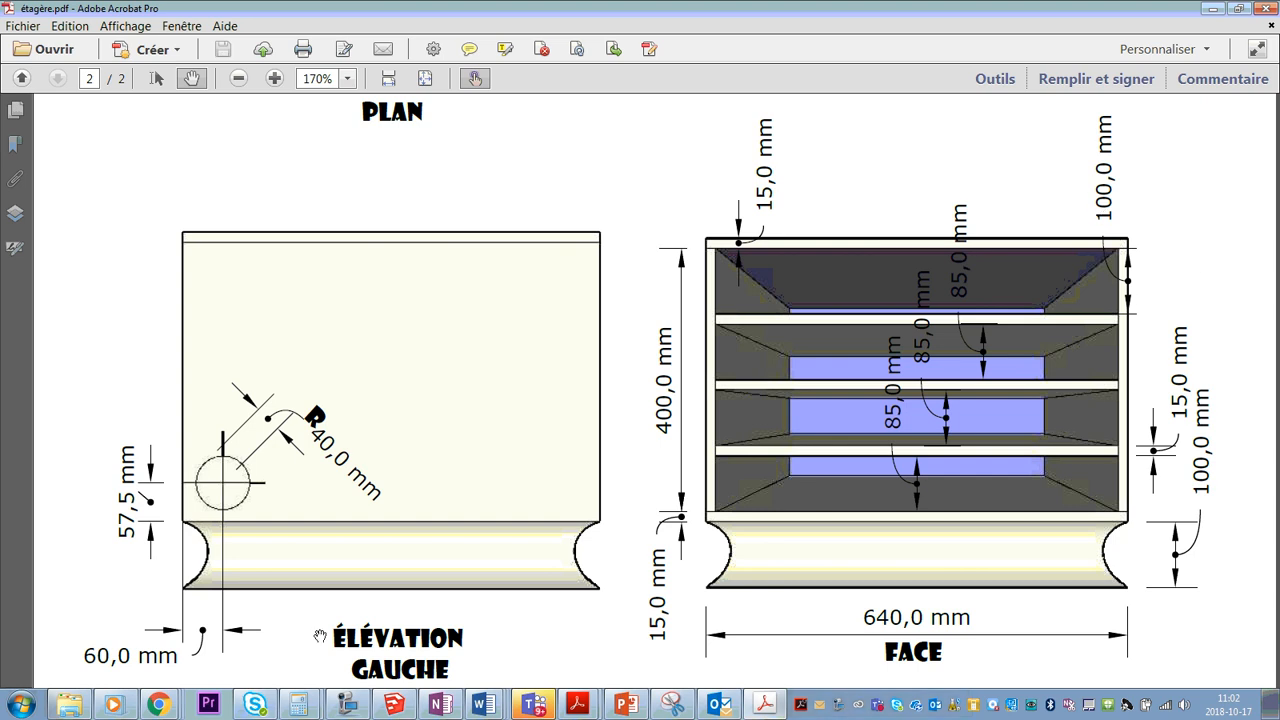
# Switch back to SketchUp and place first-shelf guides 85 mm above the bottom panel's upper front edge and 15 mm above that.
pyautogui.click(393, 705)
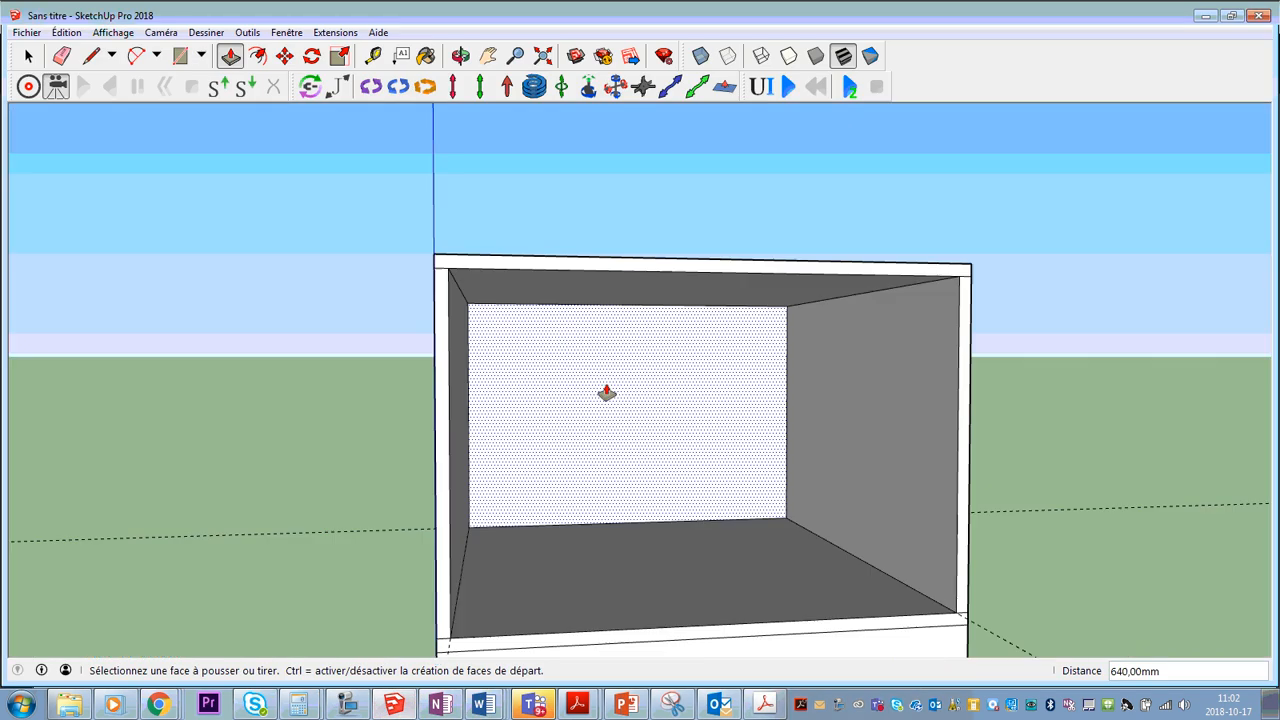
pyautogui.click(372, 56)
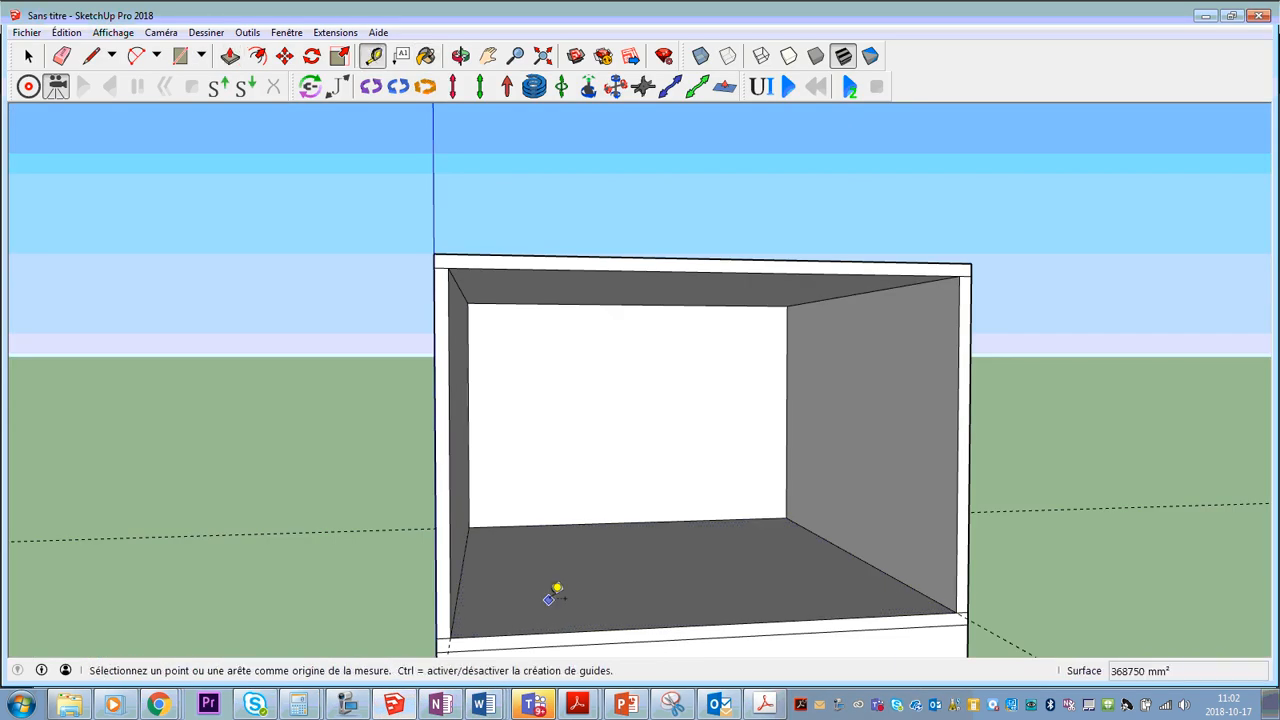
pyautogui.click(603, 629)
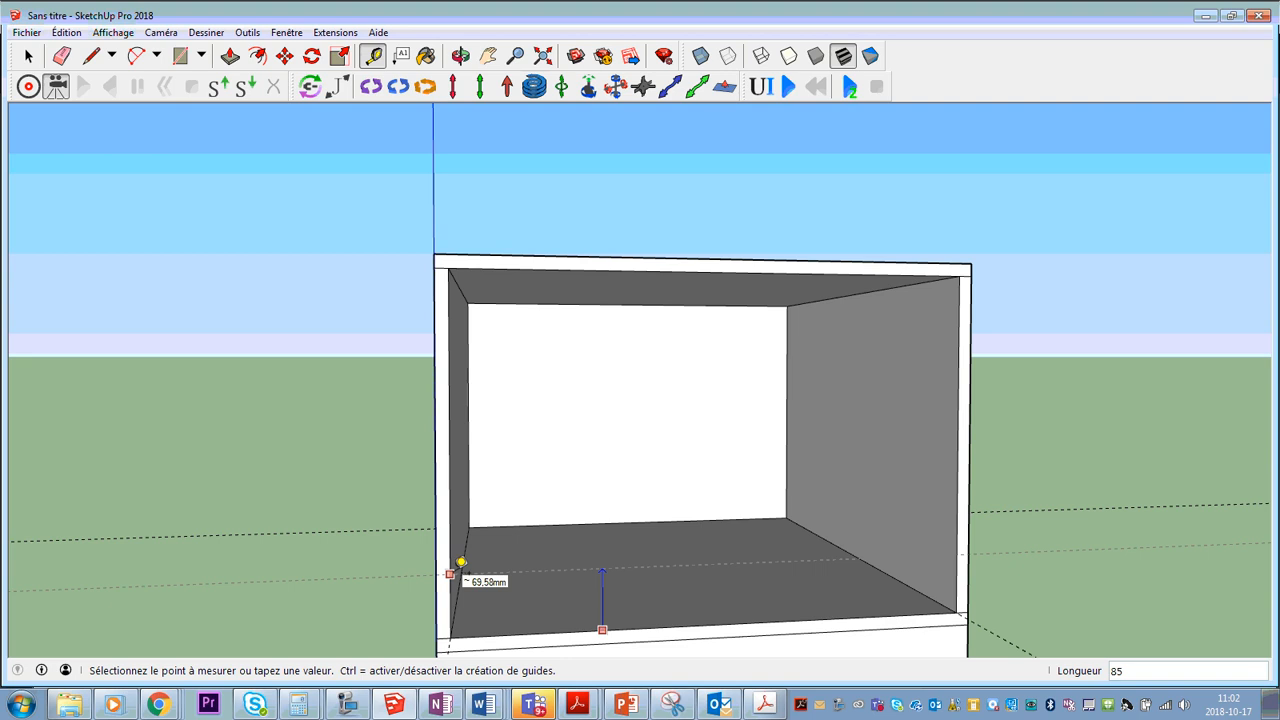
pyautogui.click(461, 562)
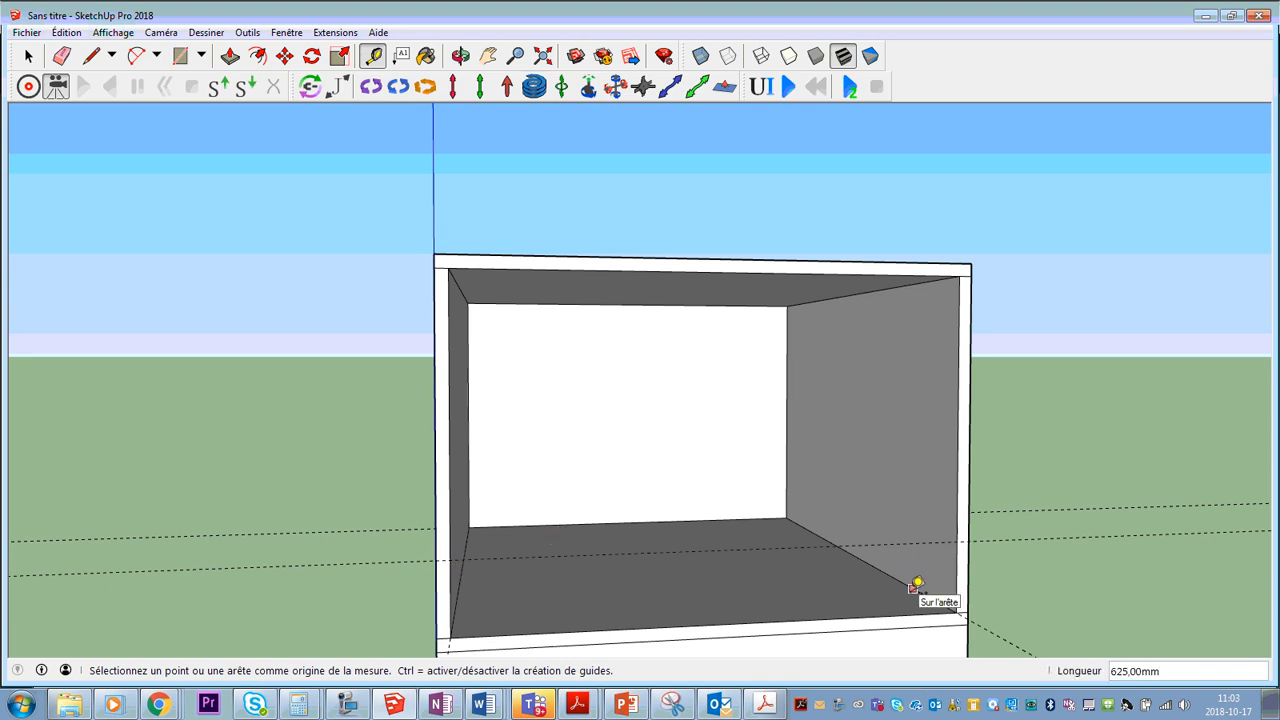
pyautogui.click(708, 546)
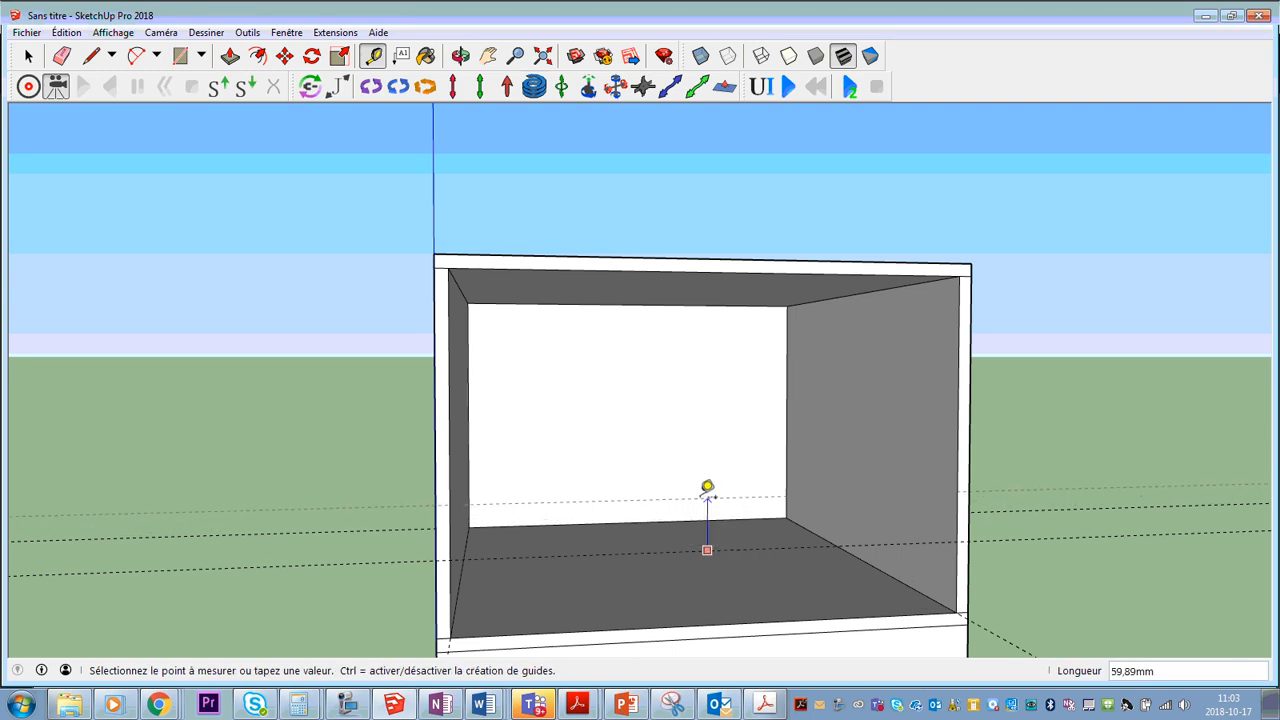
pyautogui.press('Return')
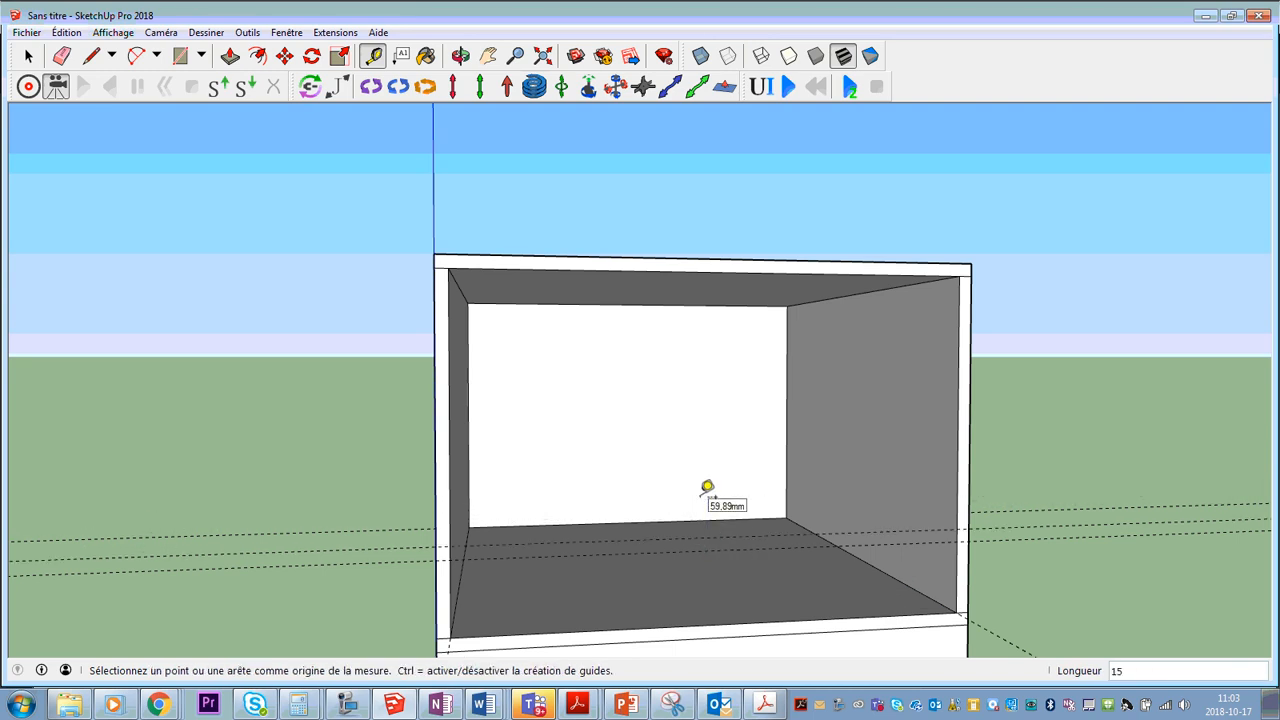
# Place the second shelf's guides 85 mm above the first shelf's upper guide and another 15 mm higher.
pyautogui.click(652, 532)
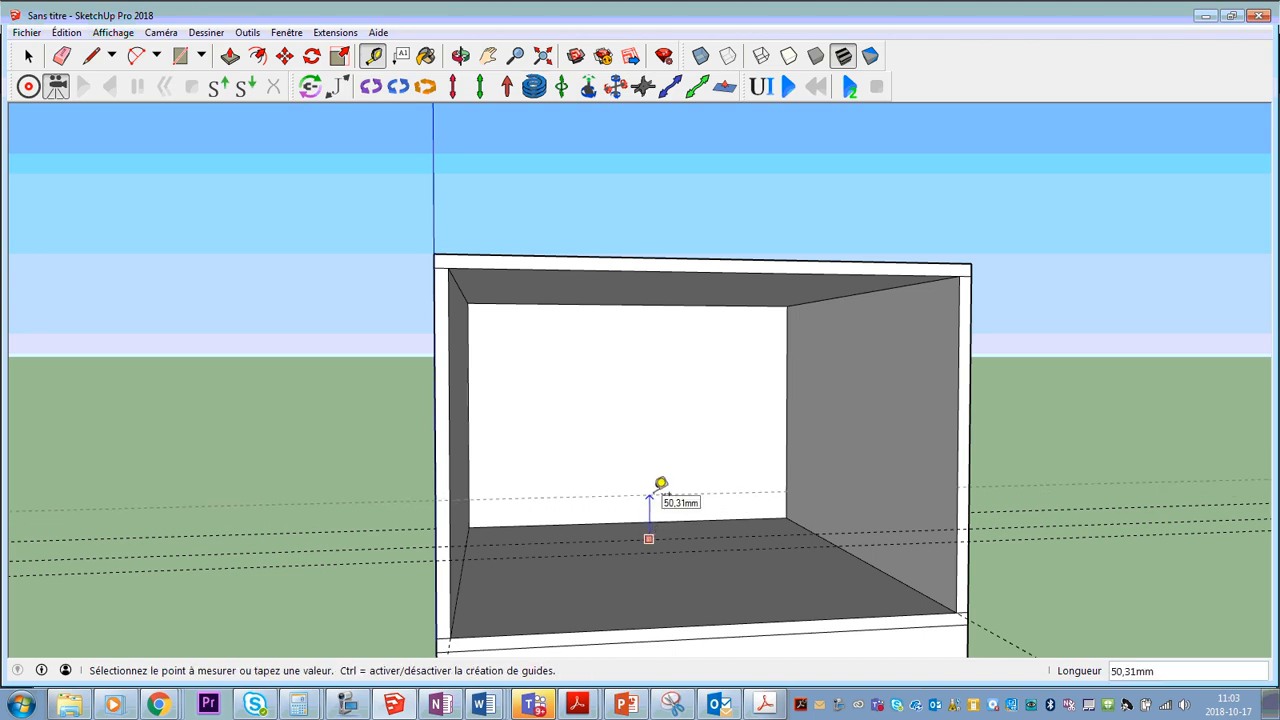
pyautogui.press('Return')
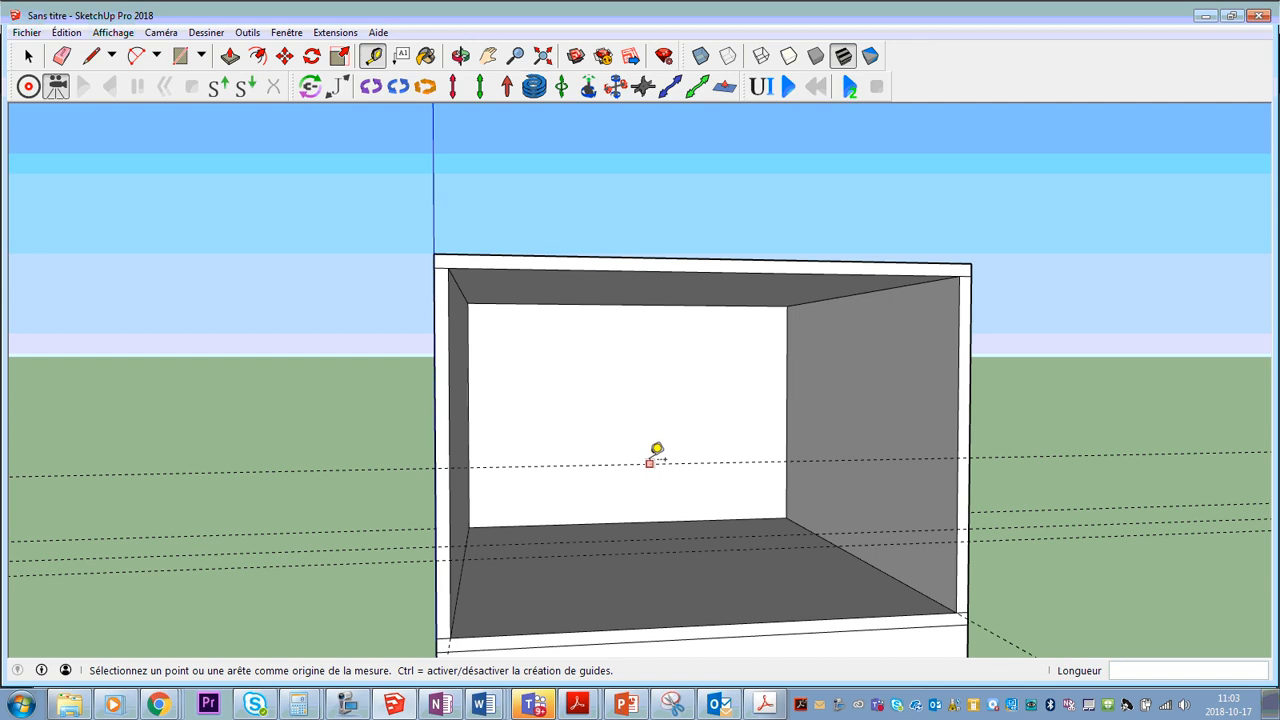
pyautogui.click(651, 462)
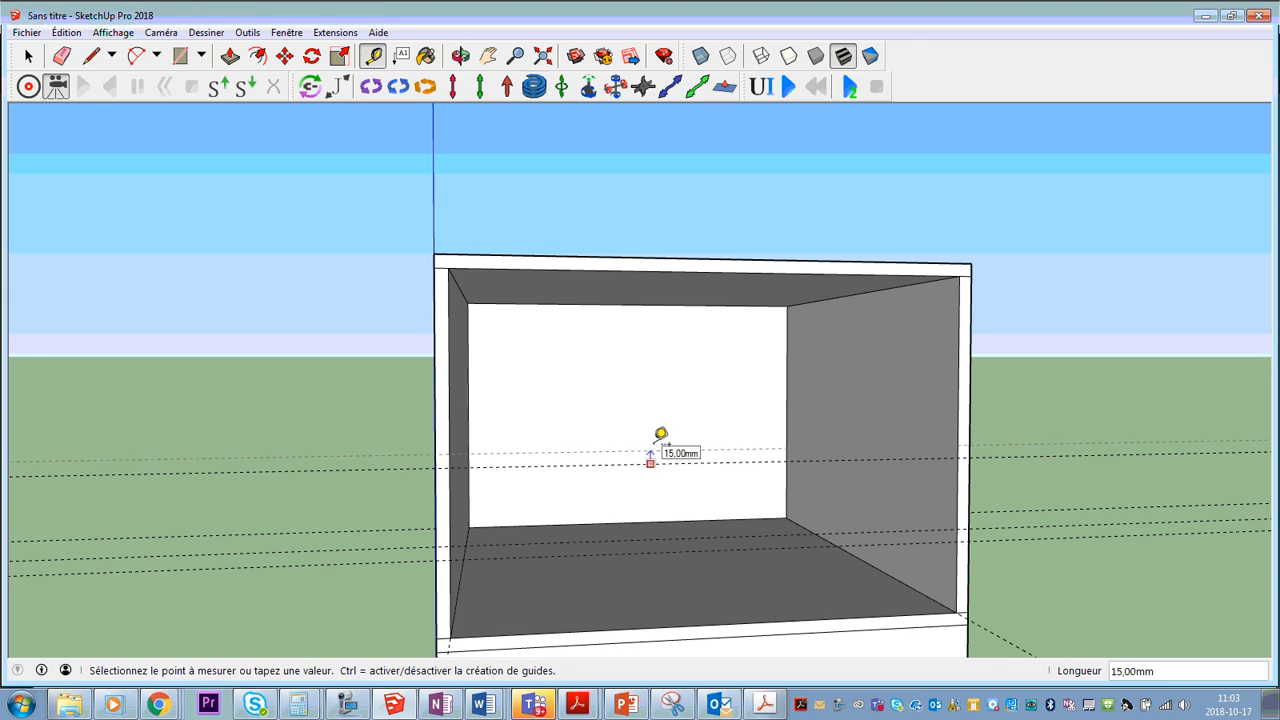
pyautogui.write('15')
pyautogui.press('Return')
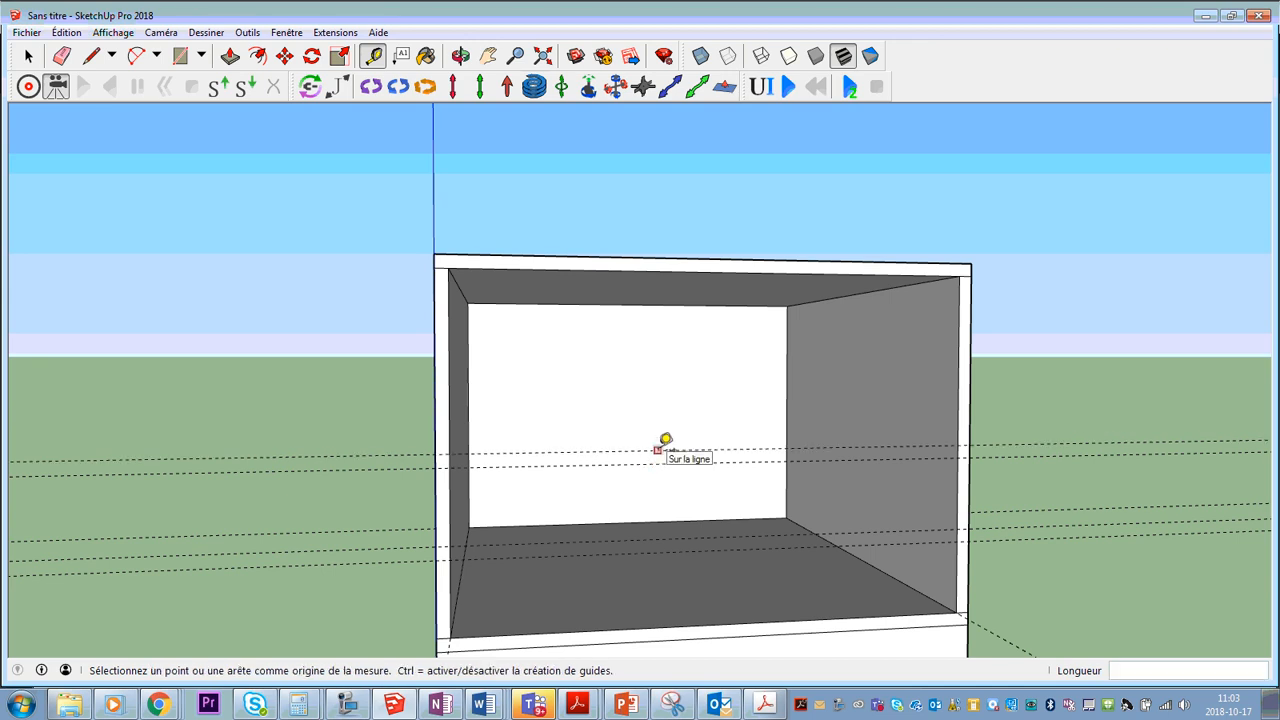
# Place the third shelf's guides 85 mm above the second shelf's upper guide and another 15 mm higher.
pyautogui.click(657, 450)
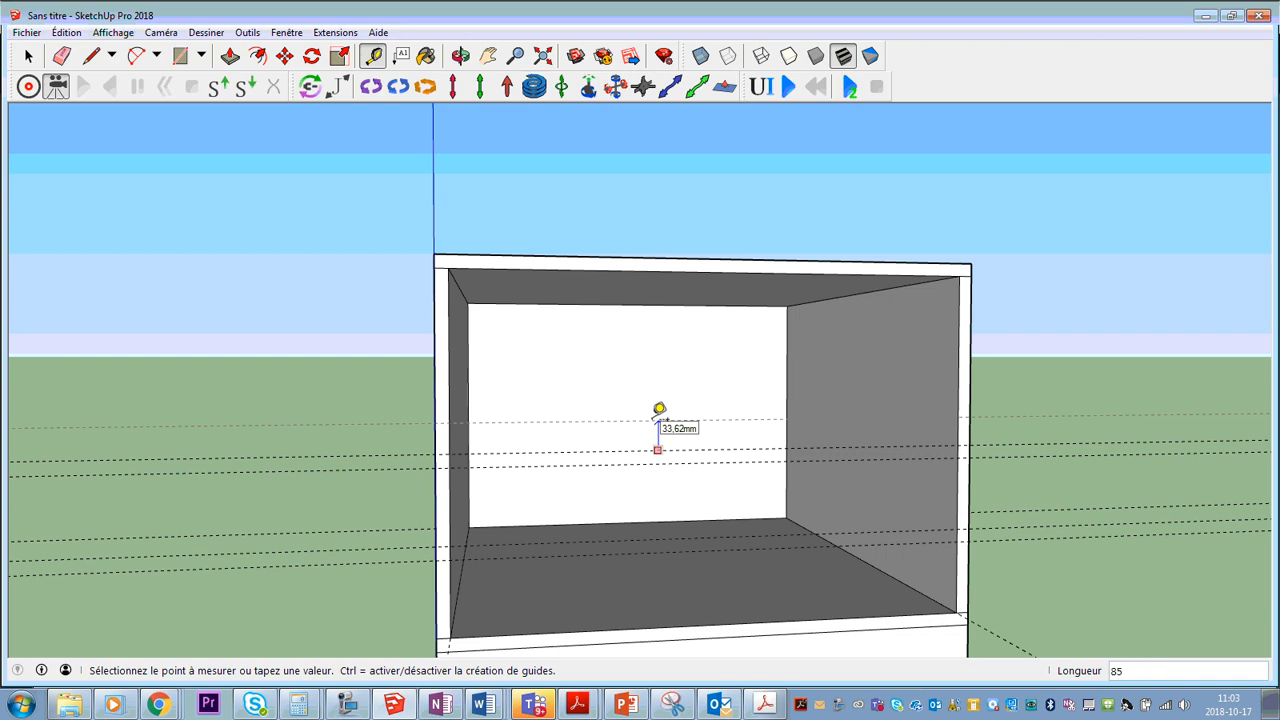
pyautogui.press('Return')
pyautogui.click(652, 373)
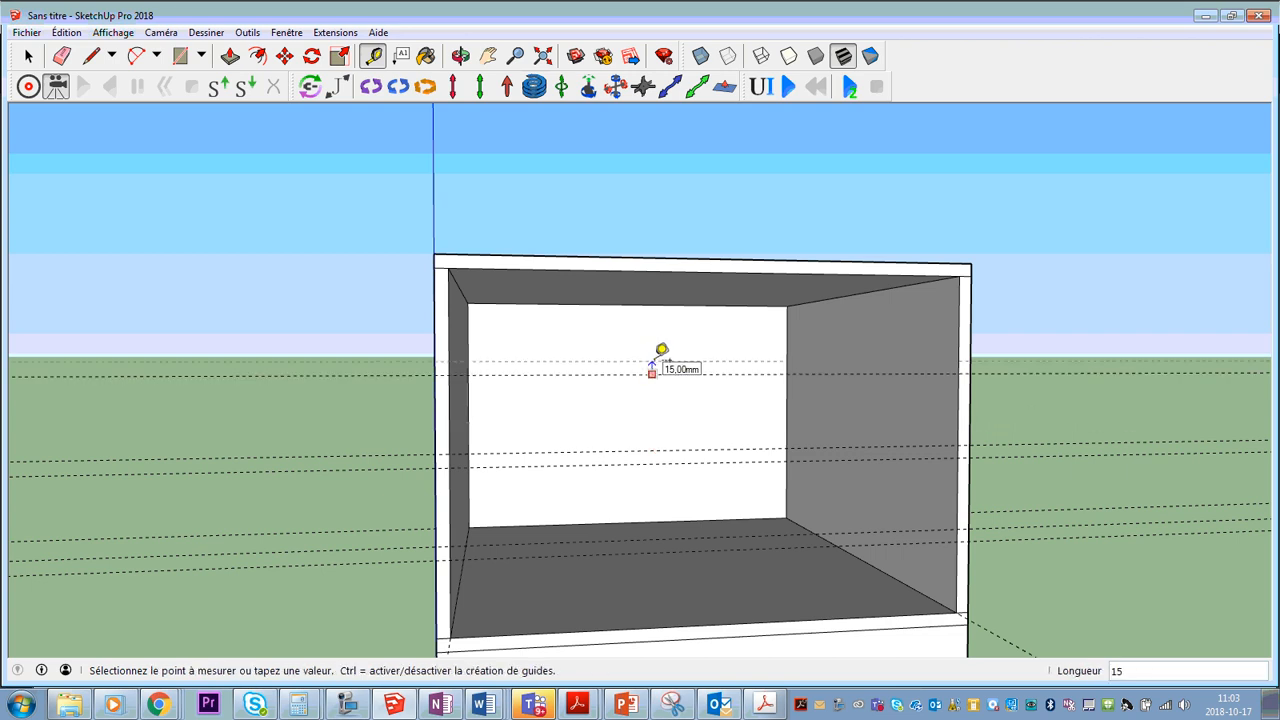
pyautogui.click(660, 352)
pyautogui.click(655, 358)
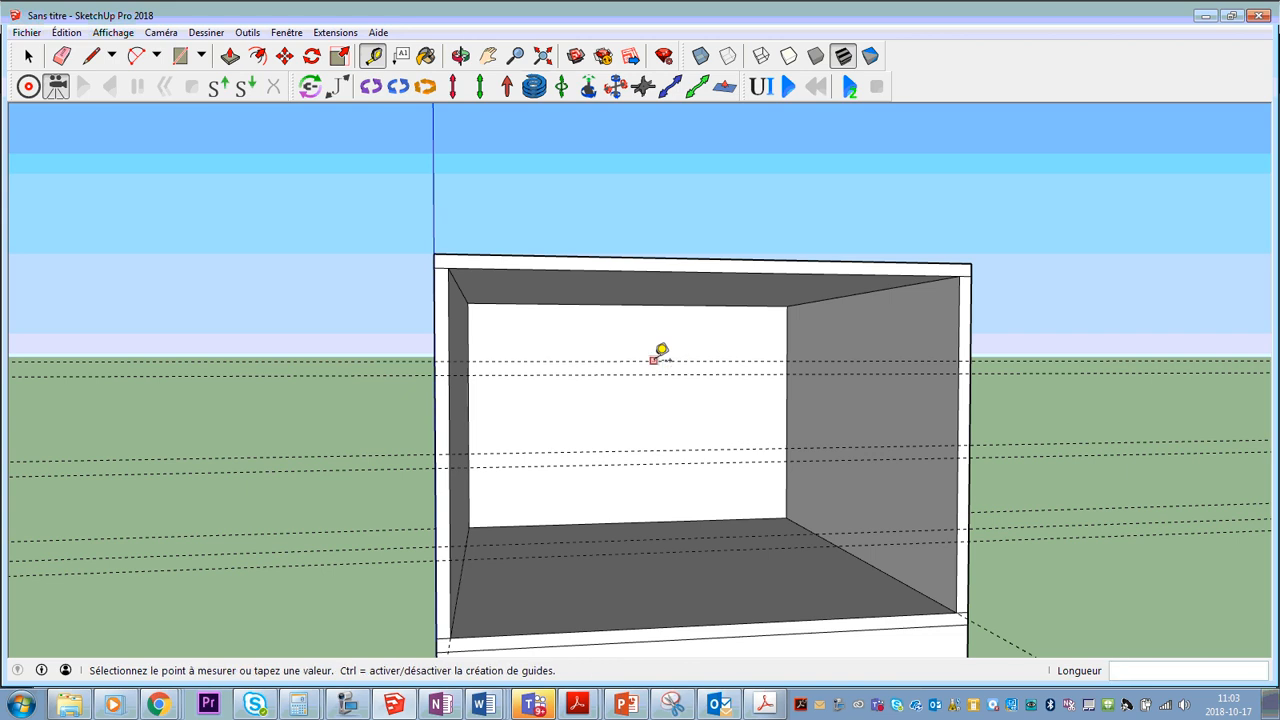
pyautogui.click(663, 256)
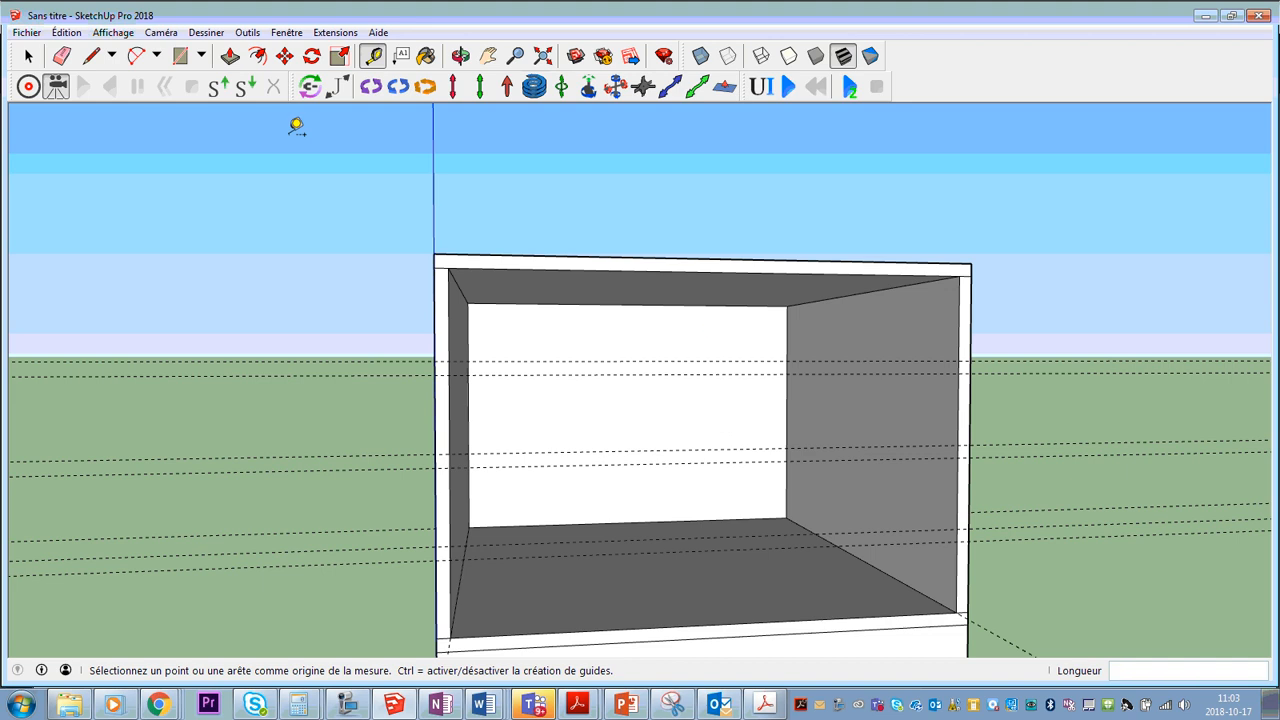
# Draw two 590 mm lines over the lowest pair of guides between the side panels' inner front edges to outline the first shelf.
pyautogui.click(89, 58)
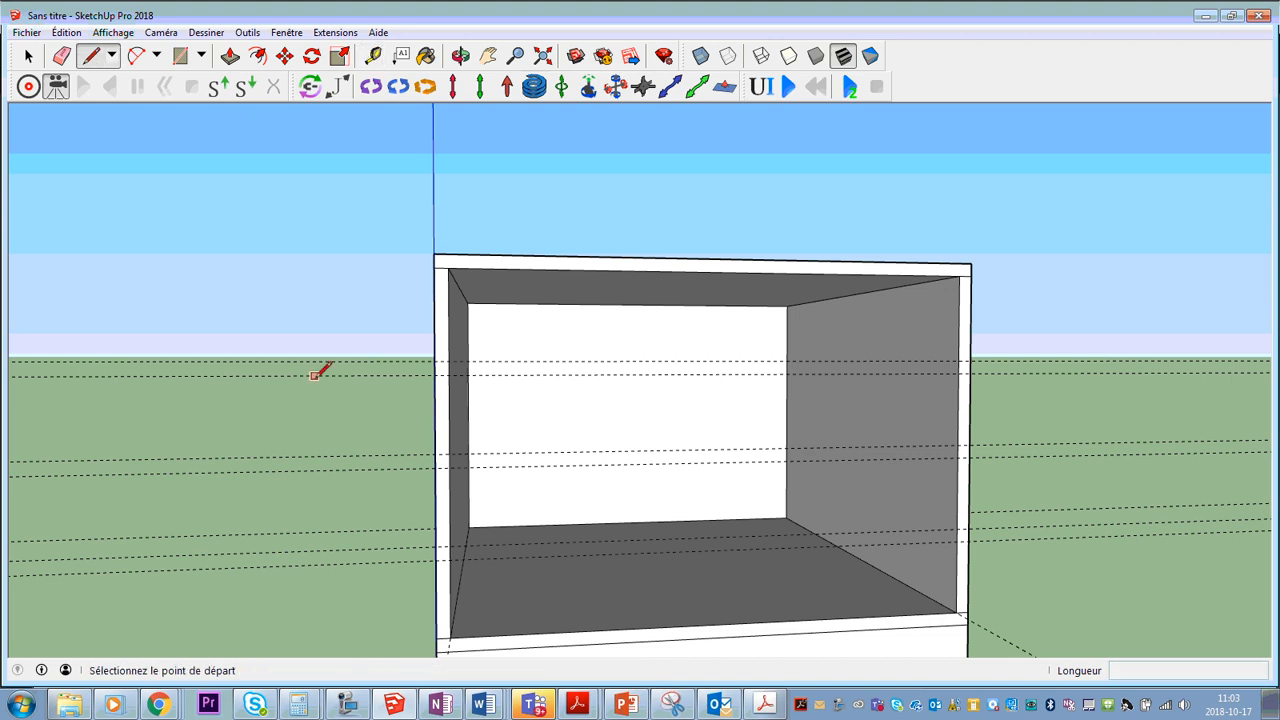
pyautogui.click(450, 558)
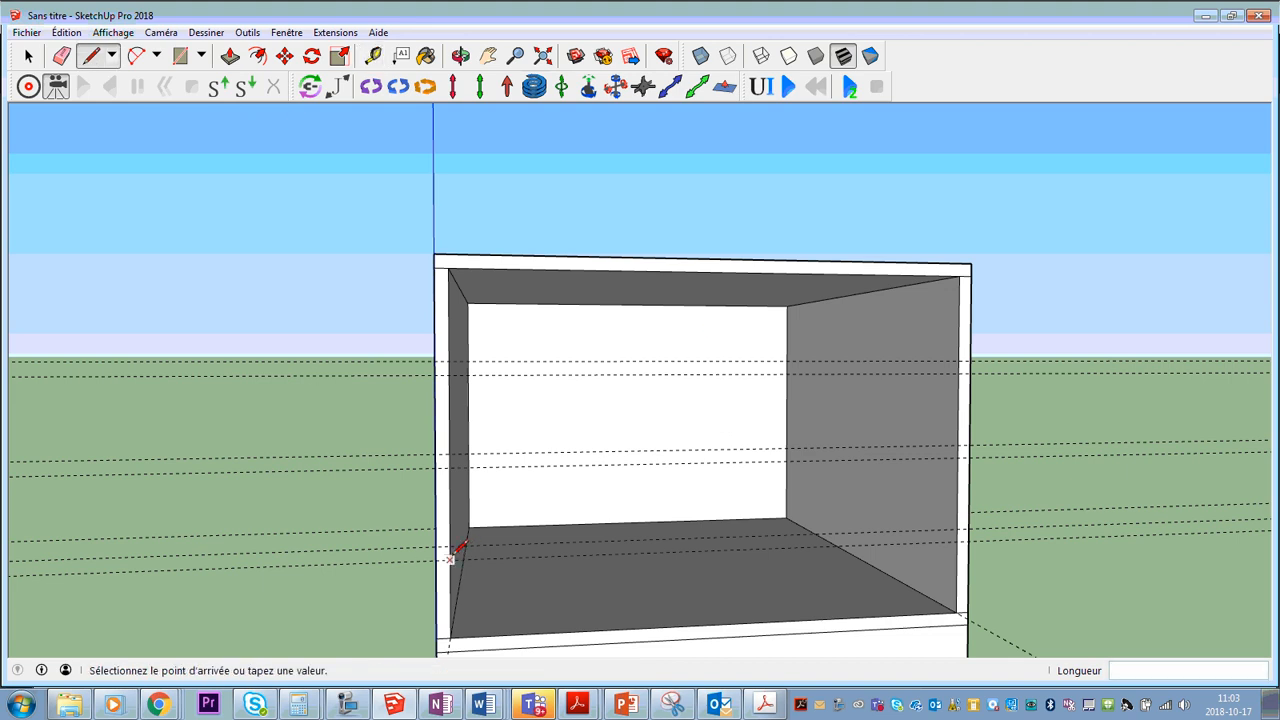
pyautogui.click(957, 541)
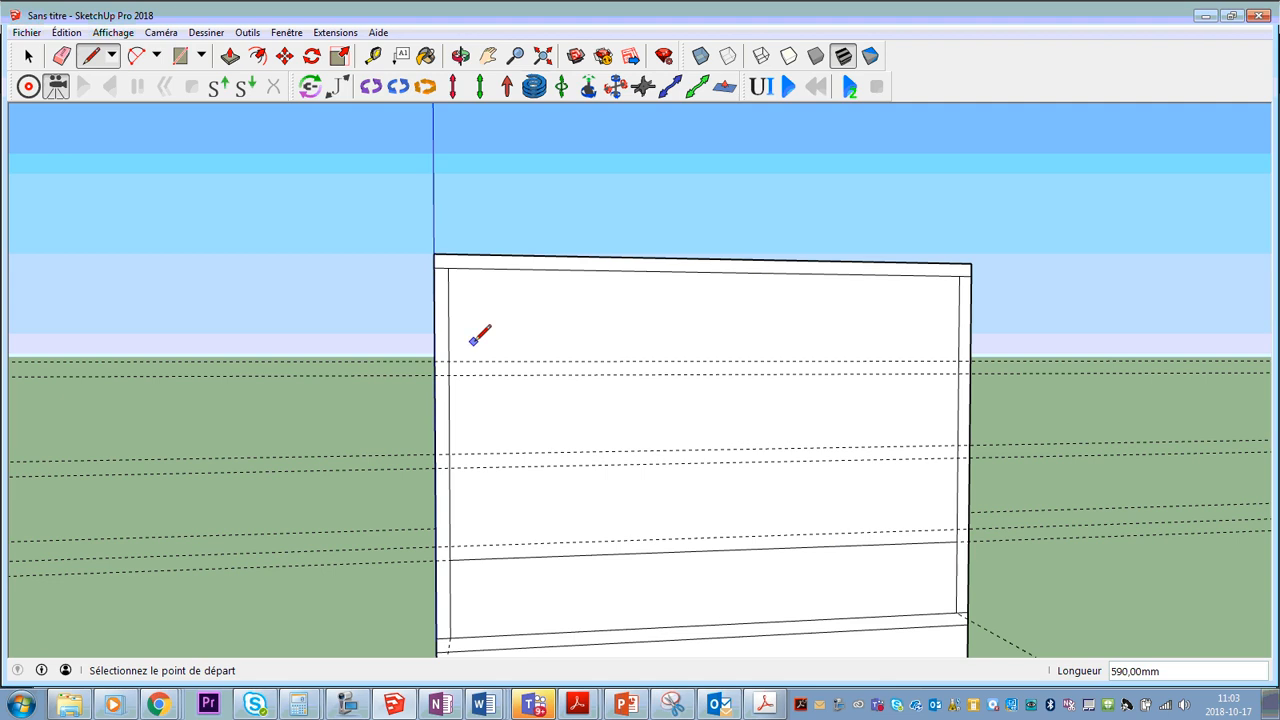
pyautogui.click(957, 528)
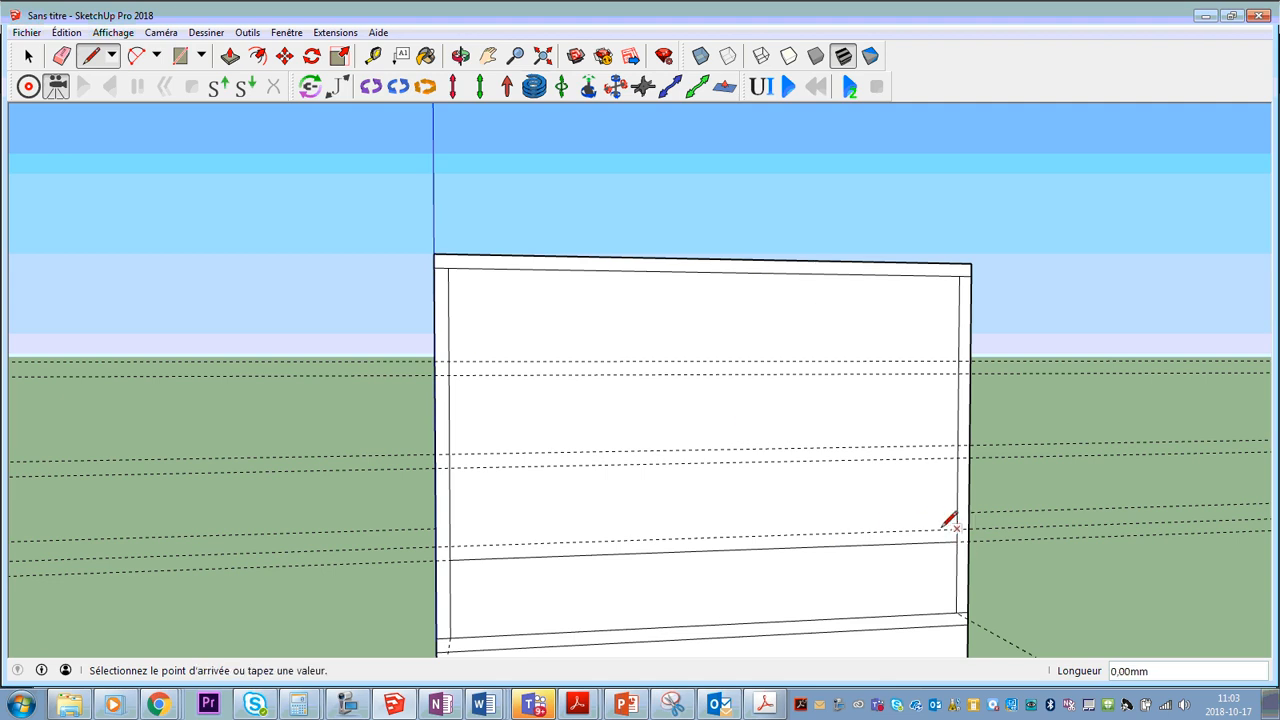
pyautogui.click(450, 546)
# Outline the second shelf with two 590 mm lines over the middle pair of guides, between the side panels' inner front edges.
pyautogui.click(449, 467)
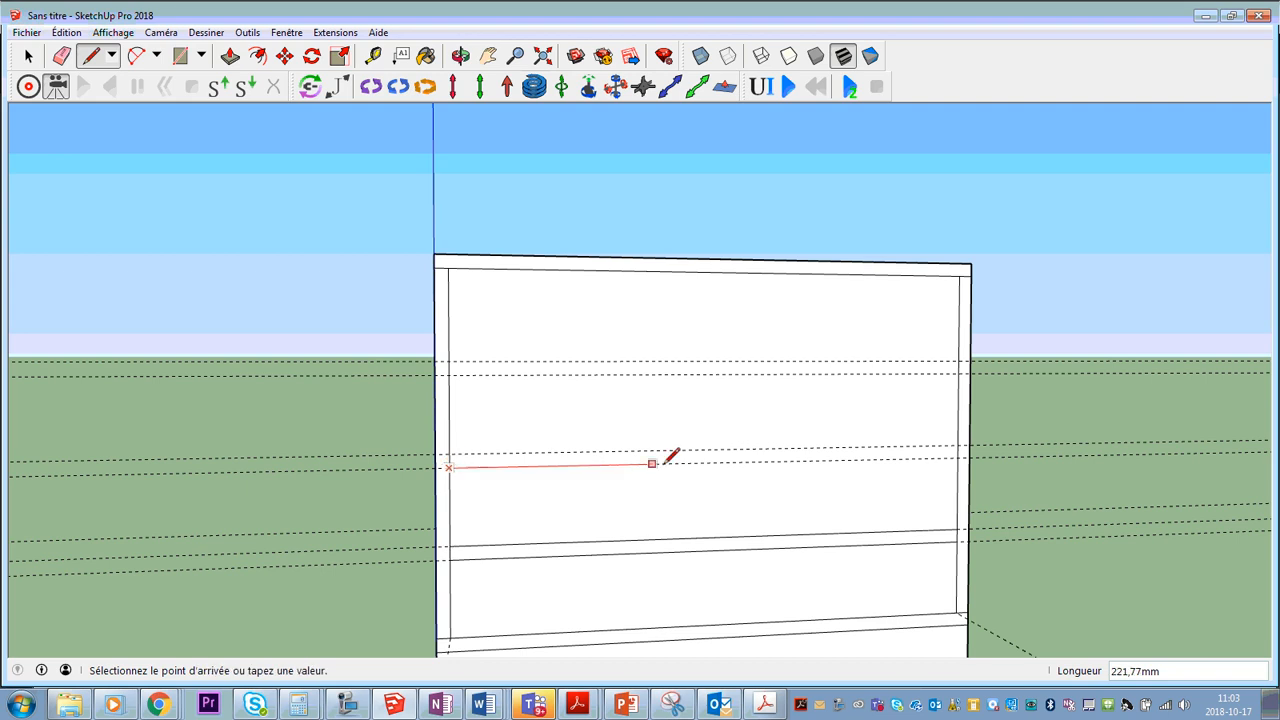
pyautogui.click(957, 457)
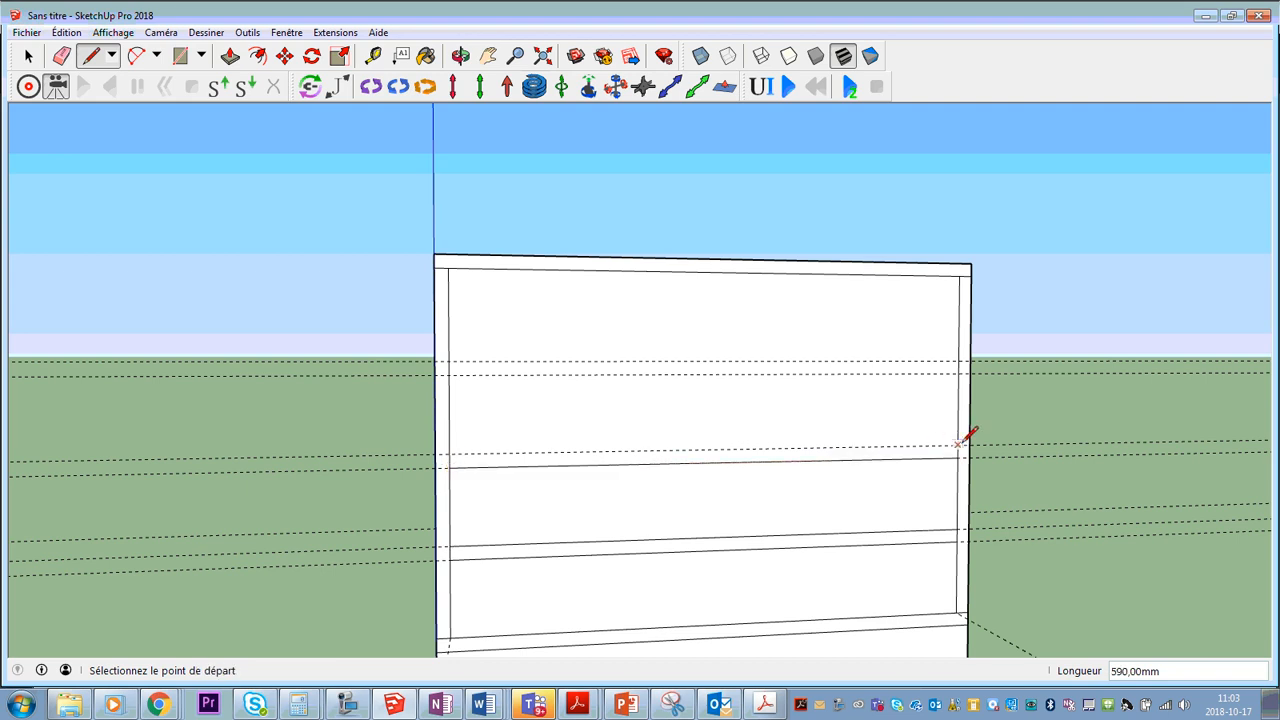
pyautogui.click(958, 444)
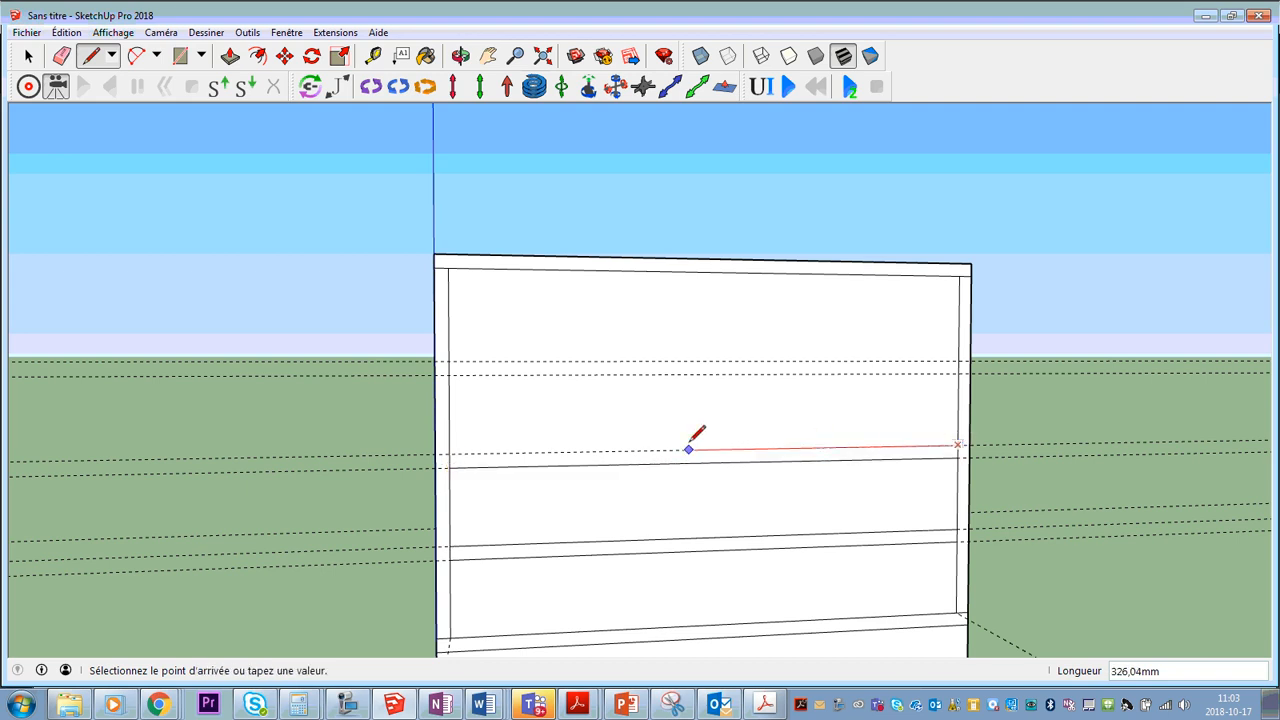
pyautogui.click(449, 452)
# Outline the third shelf with two 590 mm lines over the uppermost pair of guides, between the side panels' inner front edges.
pyautogui.click(448, 374)
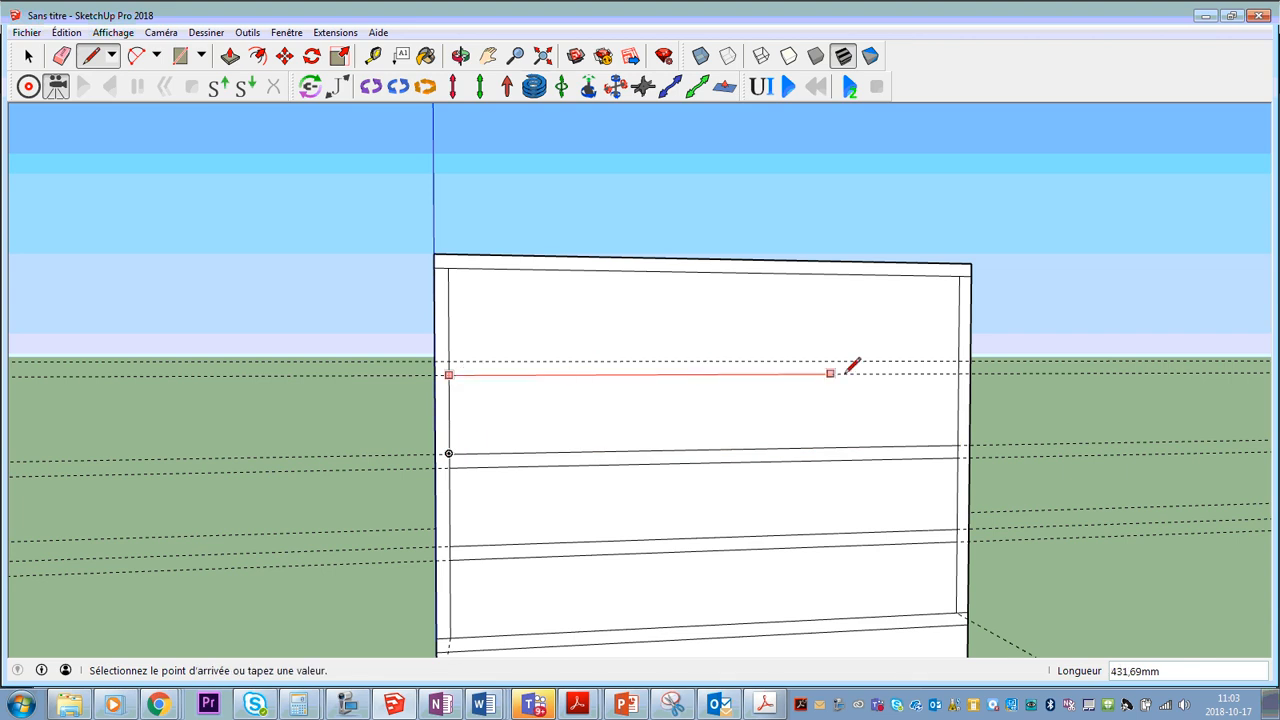
pyautogui.click(960, 373)
pyautogui.click(958, 360)
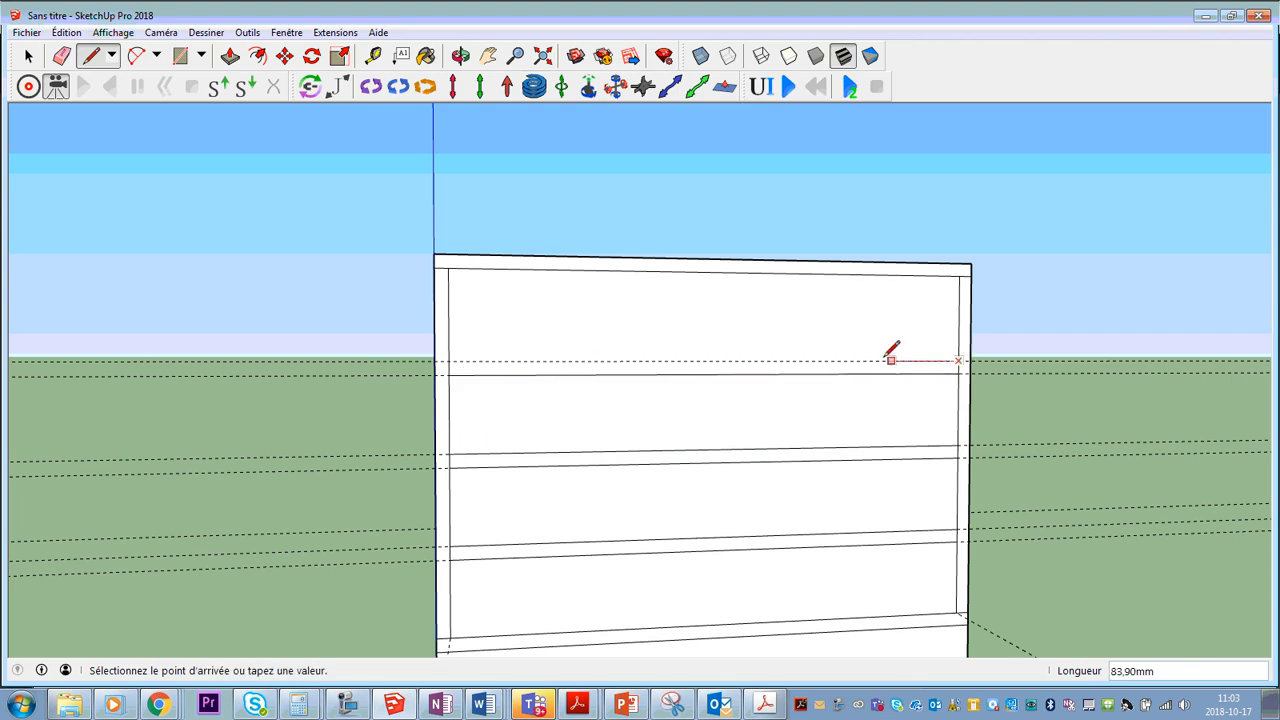
pyautogui.click(449, 361)
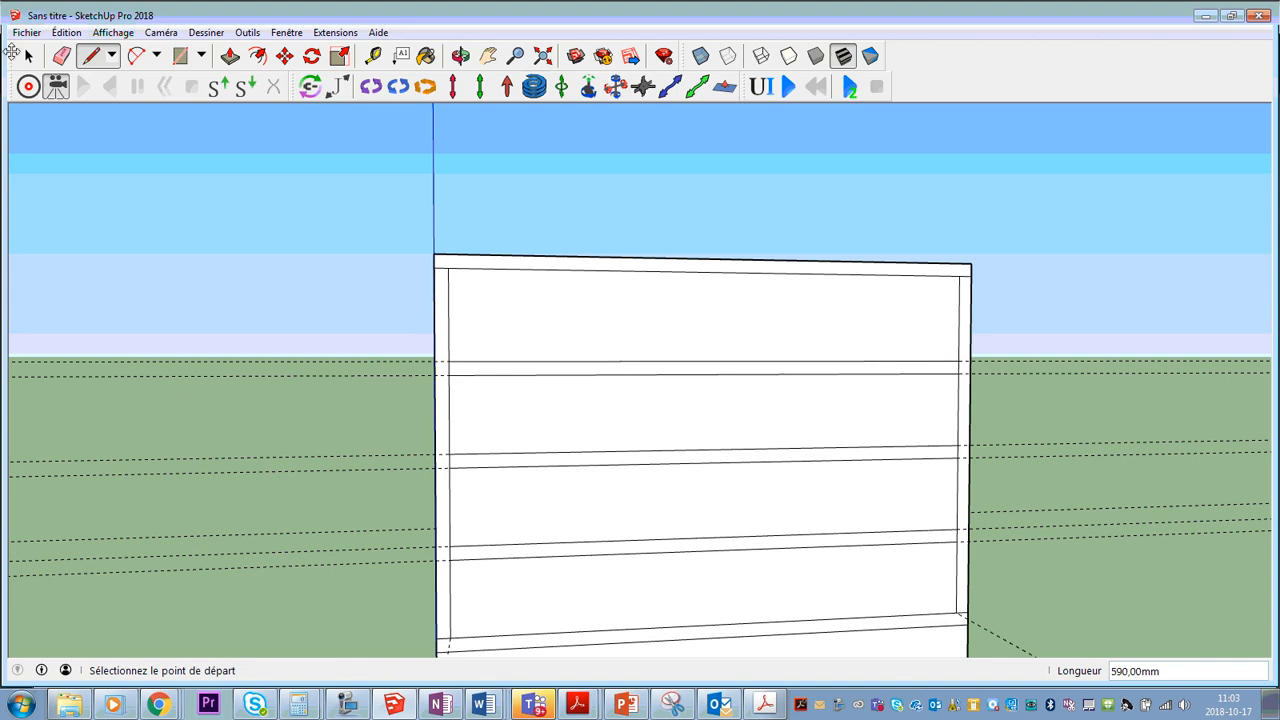
# Delete the four front faces above, between and below the three shelf strips to open the compartments.
pyautogui.click(27, 56)
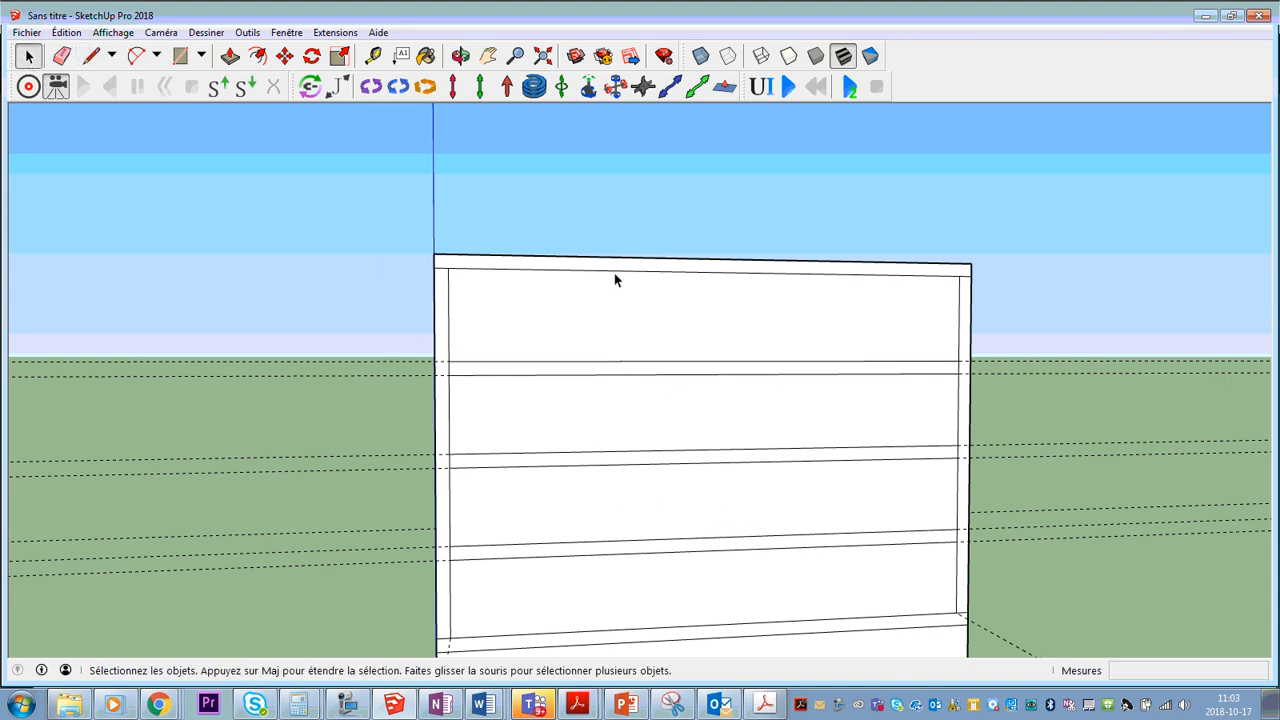
pyautogui.click(682, 338)
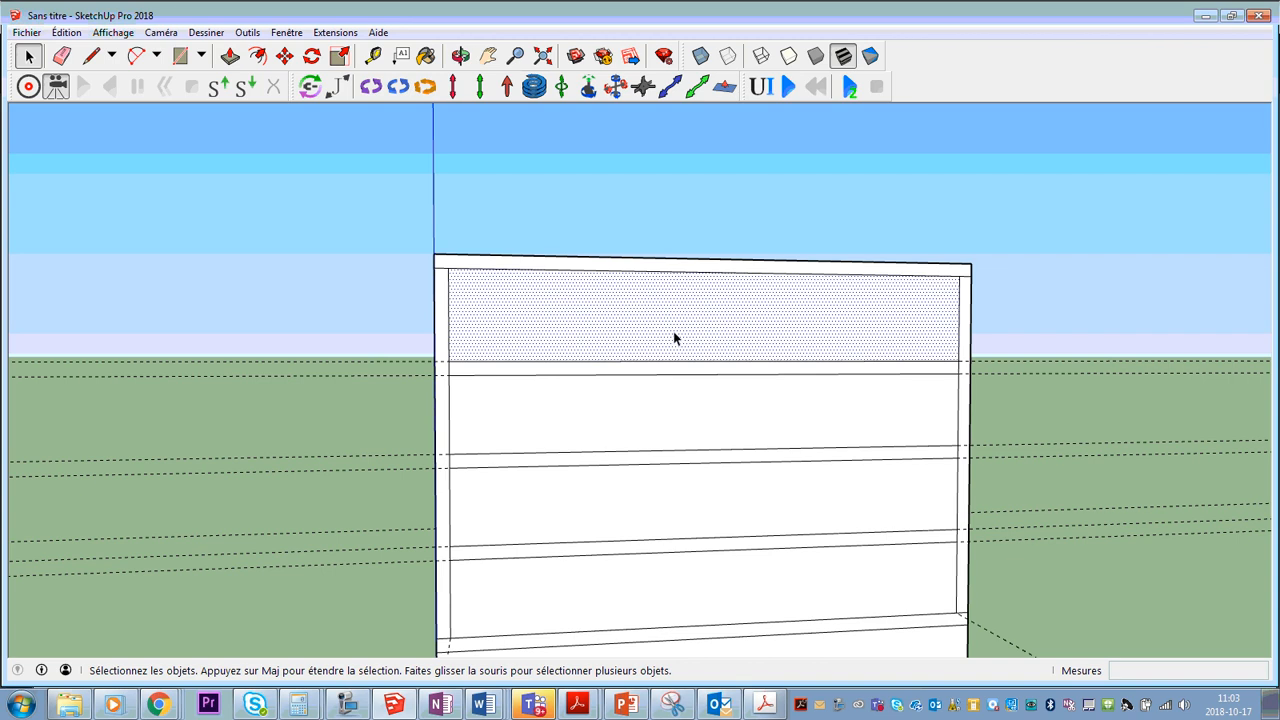
pyautogui.press('Delete')
pyautogui.click(697, 423)
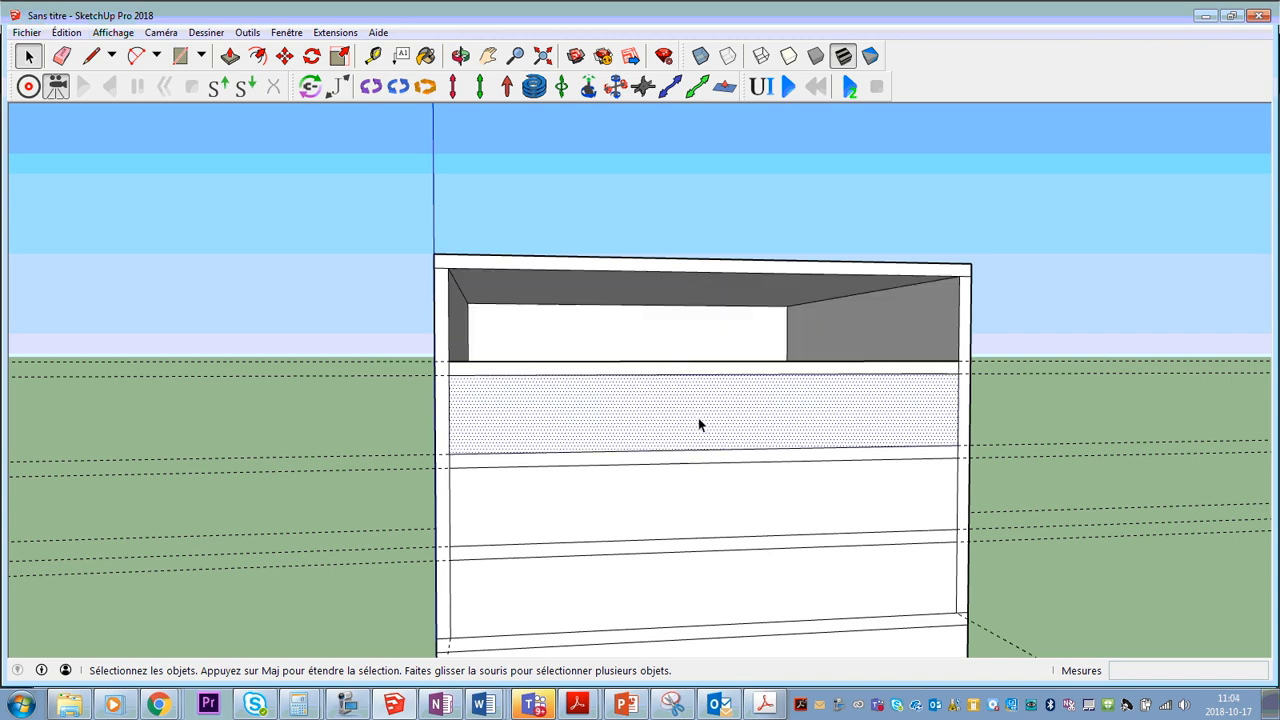
pyautogui.press('Delete')
pyautogui.click(738, 522)
pyautogui.press('Delete')
pyautogui.click(763, 583)
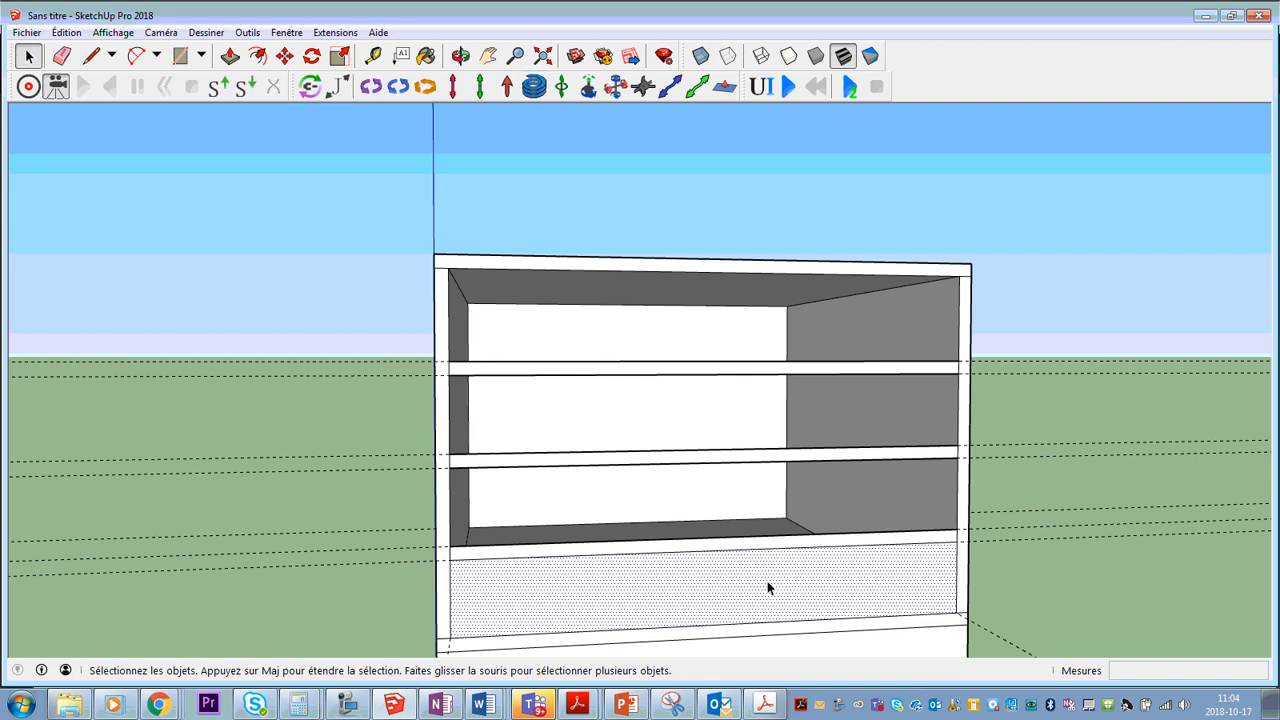
pyautogui.press('Delete')
# Push the lowest shelf's front strip 625 mm inward with Push/Pull, up to the back panel.
pyautogui.press('o')
pyautogui.moveTo(901, 508); pyautogui.dragTo(476, 542)
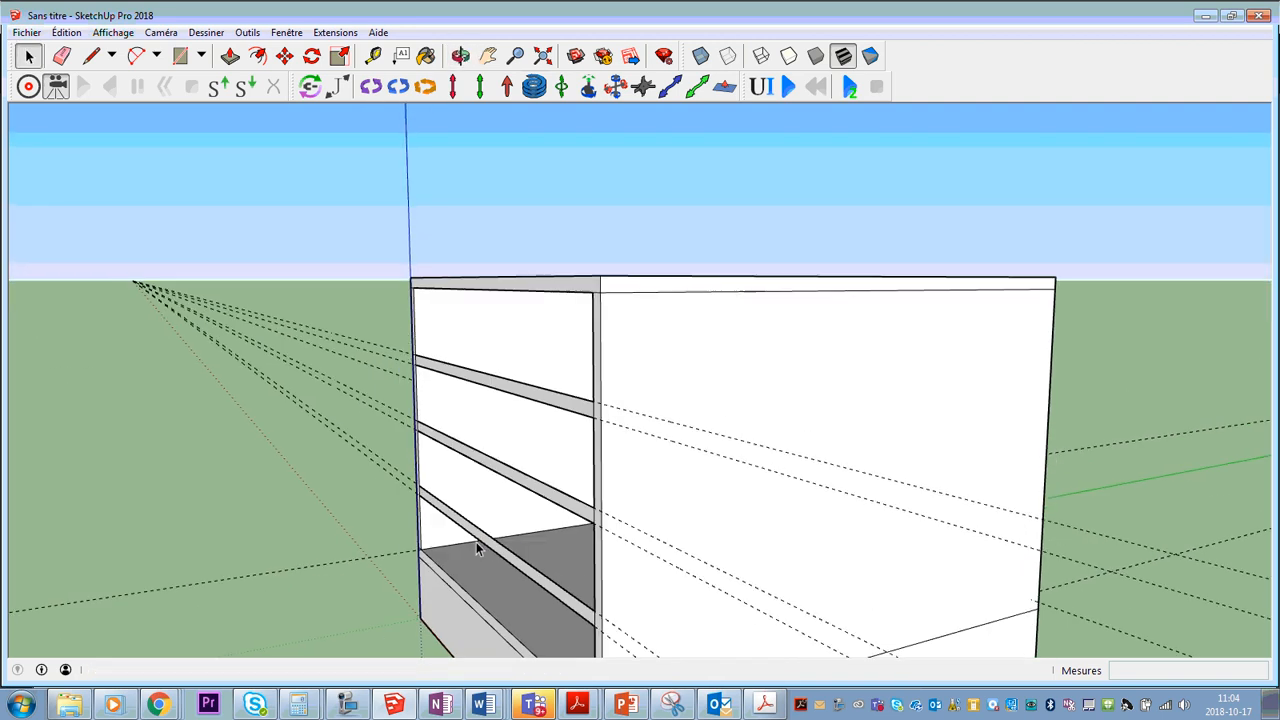
pyautogui.press('space')
pyautogui.moveTo(363, 482); pyautogui.dragTo(371, 526, button='middle')
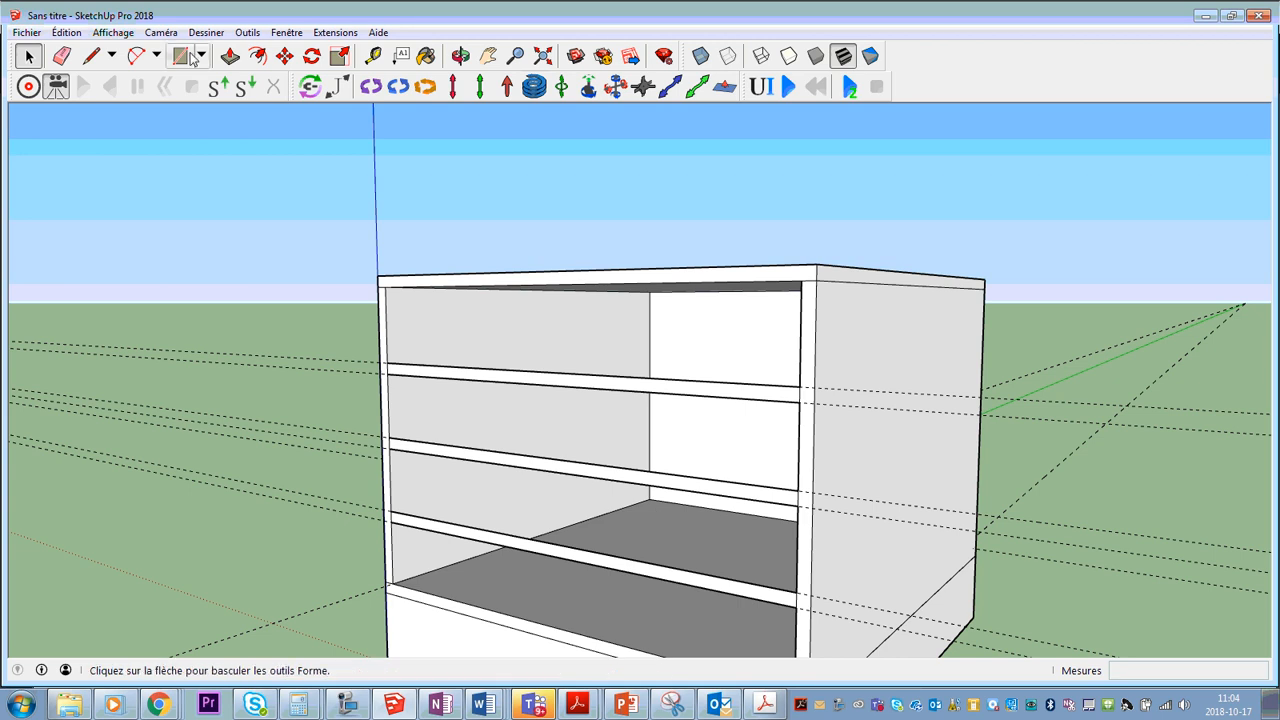
pyautogui.click(230, 56)
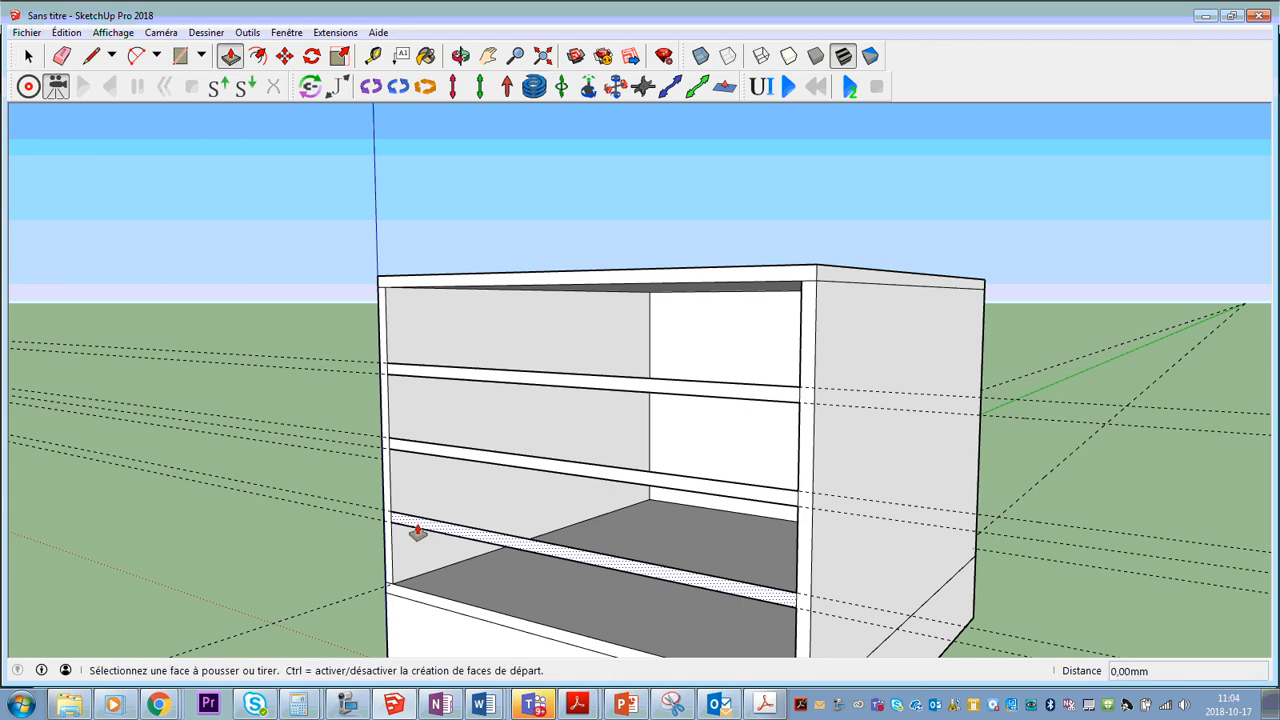
pyautogui.click(403, 531)
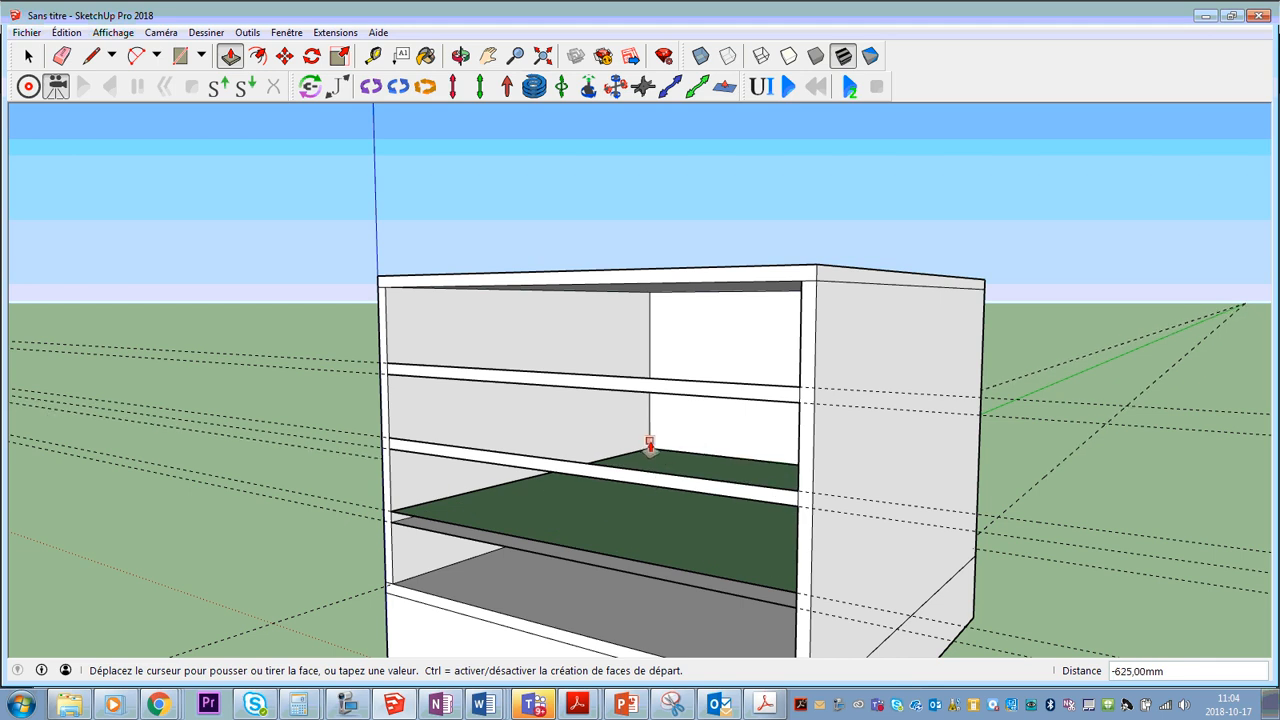
pyautogui.click(649, 444)
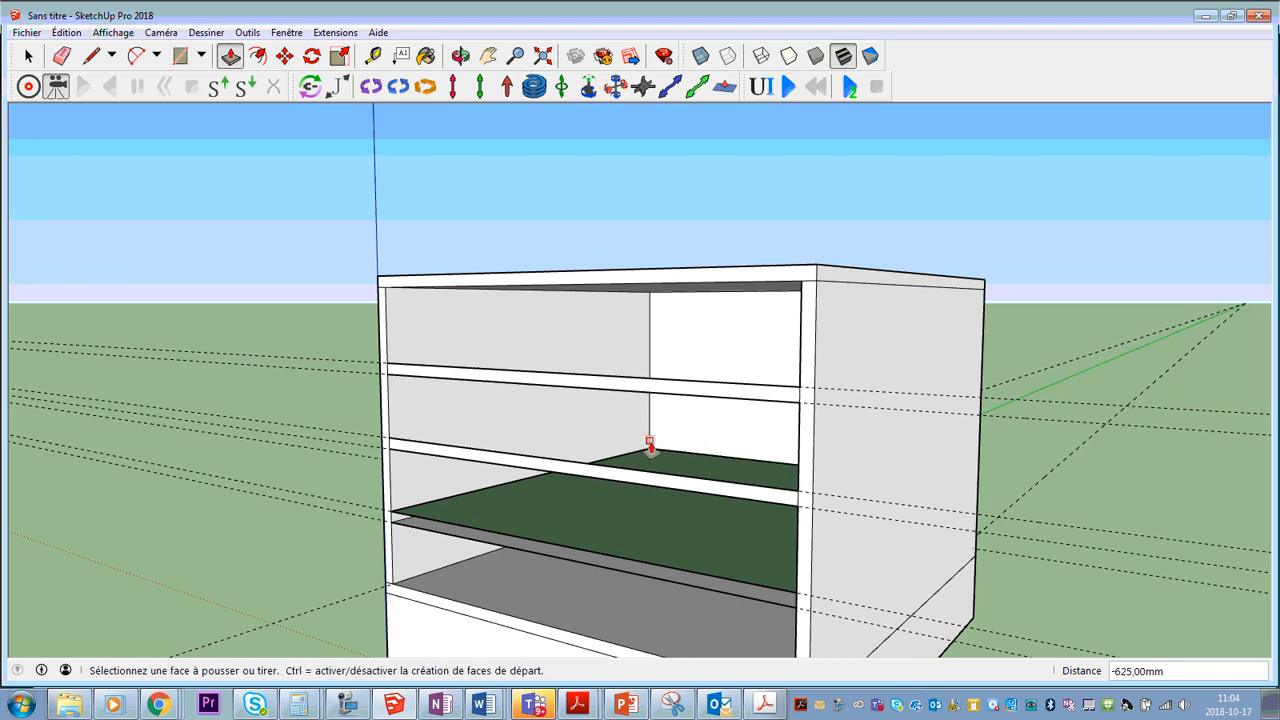
# Push the middle and upper shelves' front strips 625 mm inward to the back panel as well.
pyautogui.click(420, 452)
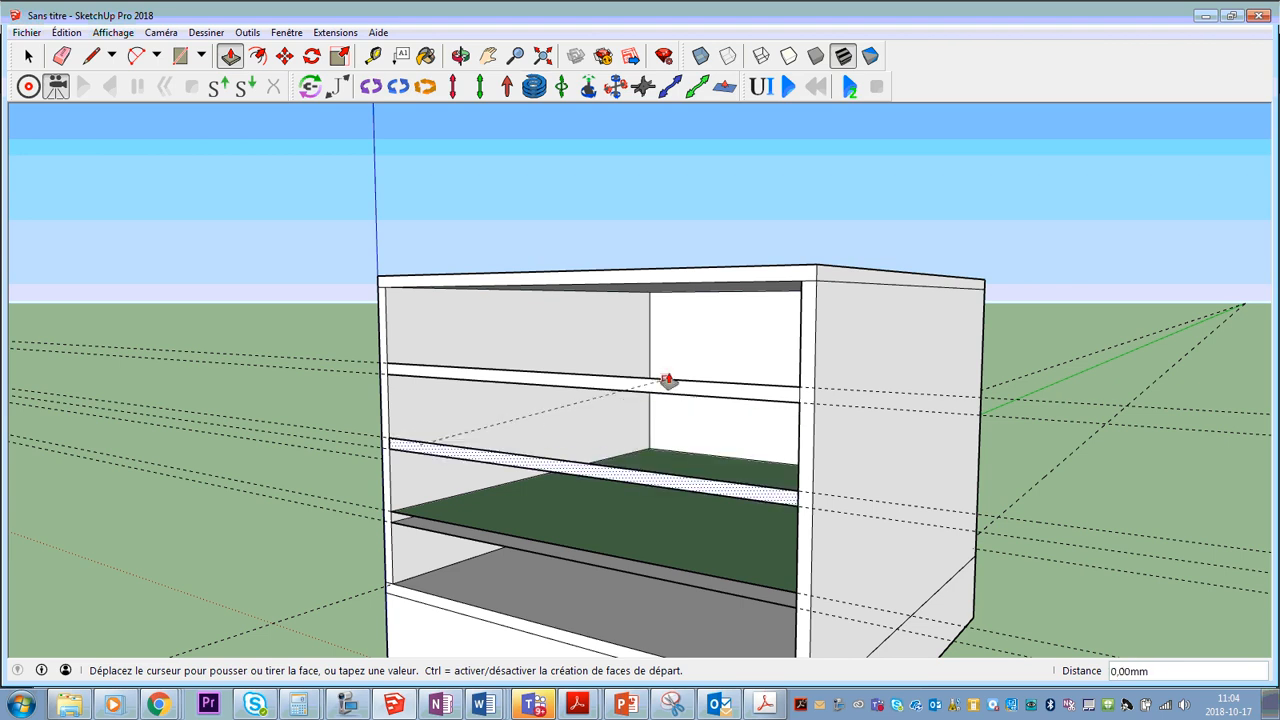
pyautogui.click(649, 359)
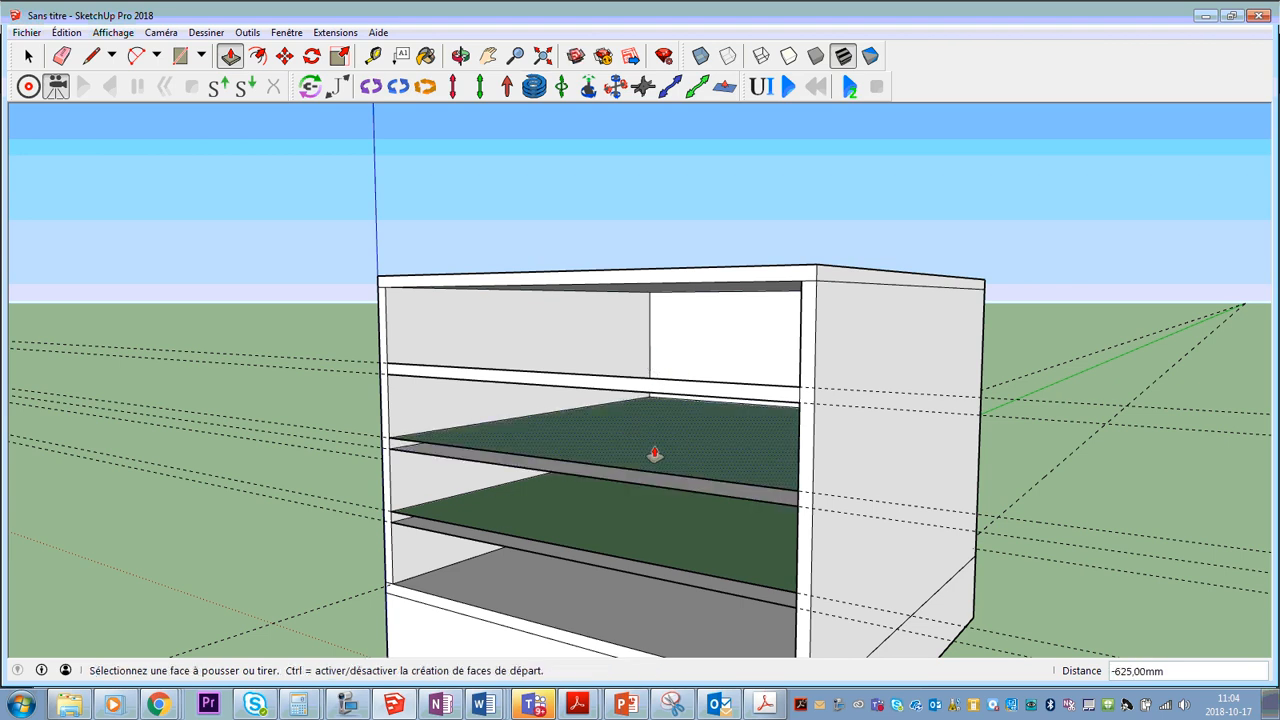
pyautogui.click(405, 376)
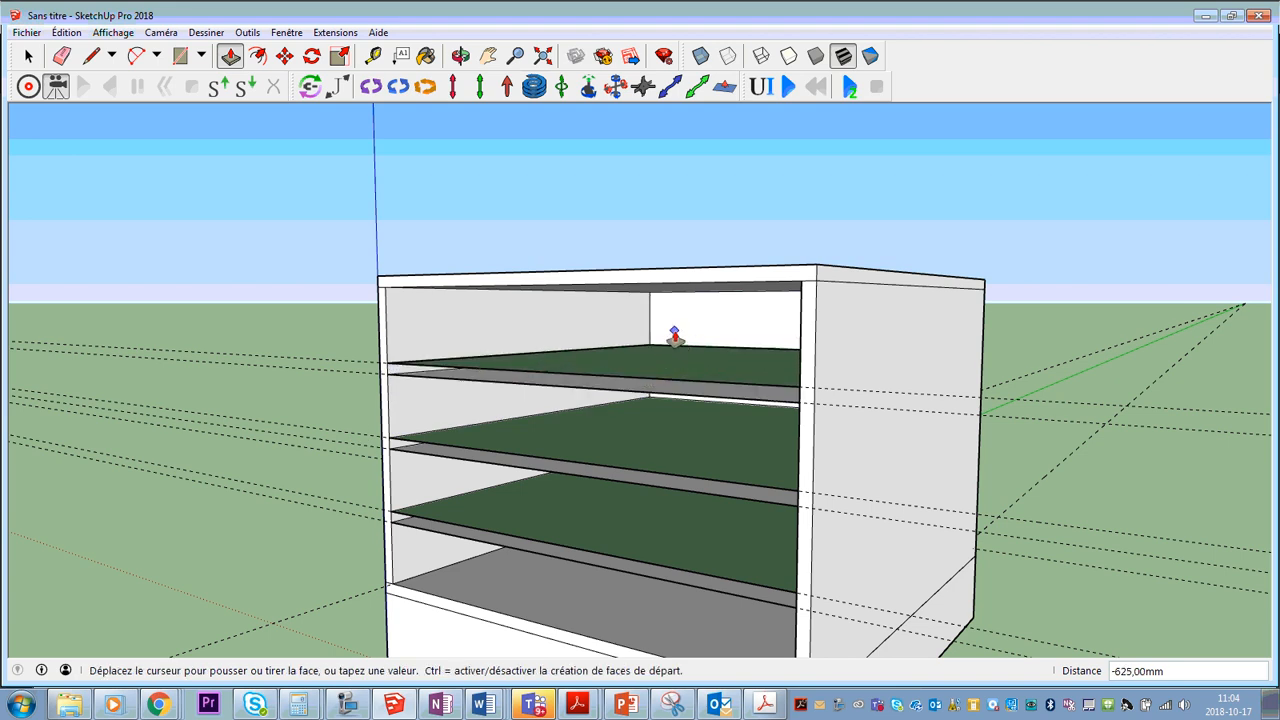
pyautogui.click(655, 333)
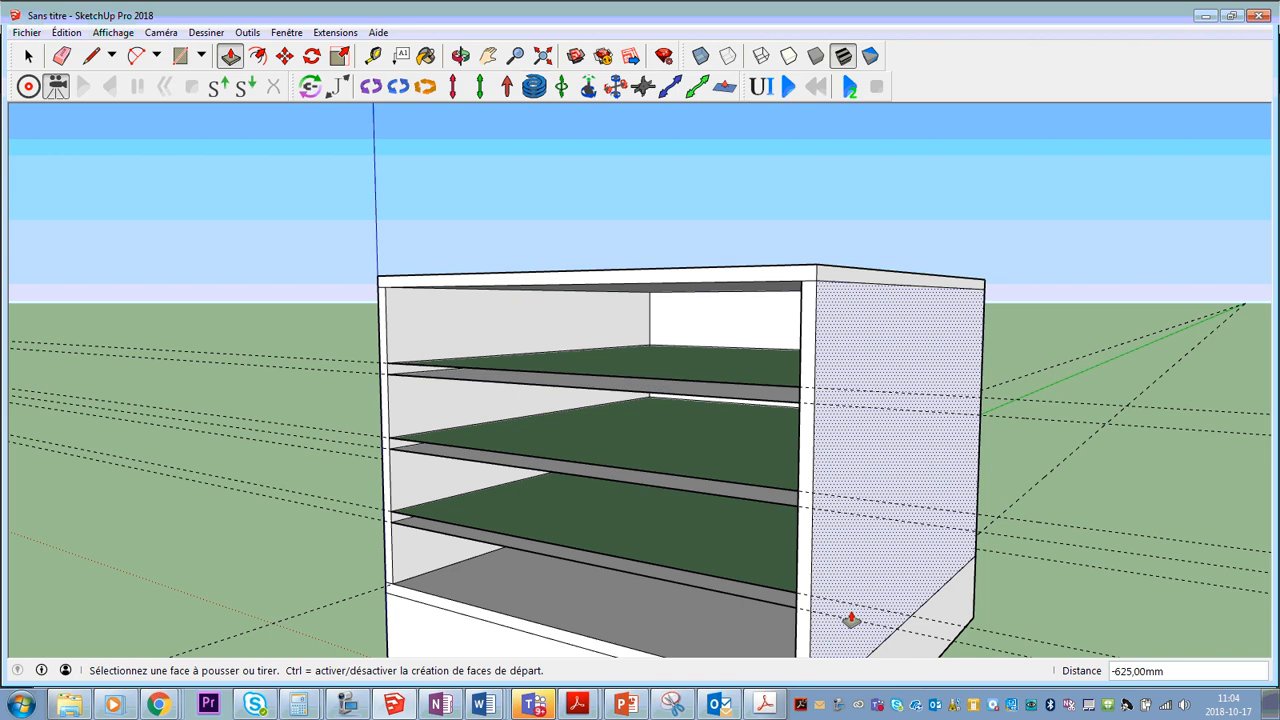
# Draw a 590.19 mm diagonal line across each shelf's open front, from upper-left to lower-right corner, to close the faces.
pyautogui.moveTo(974, 466); pyautogui.dragTo(1060, 463, button='middle')
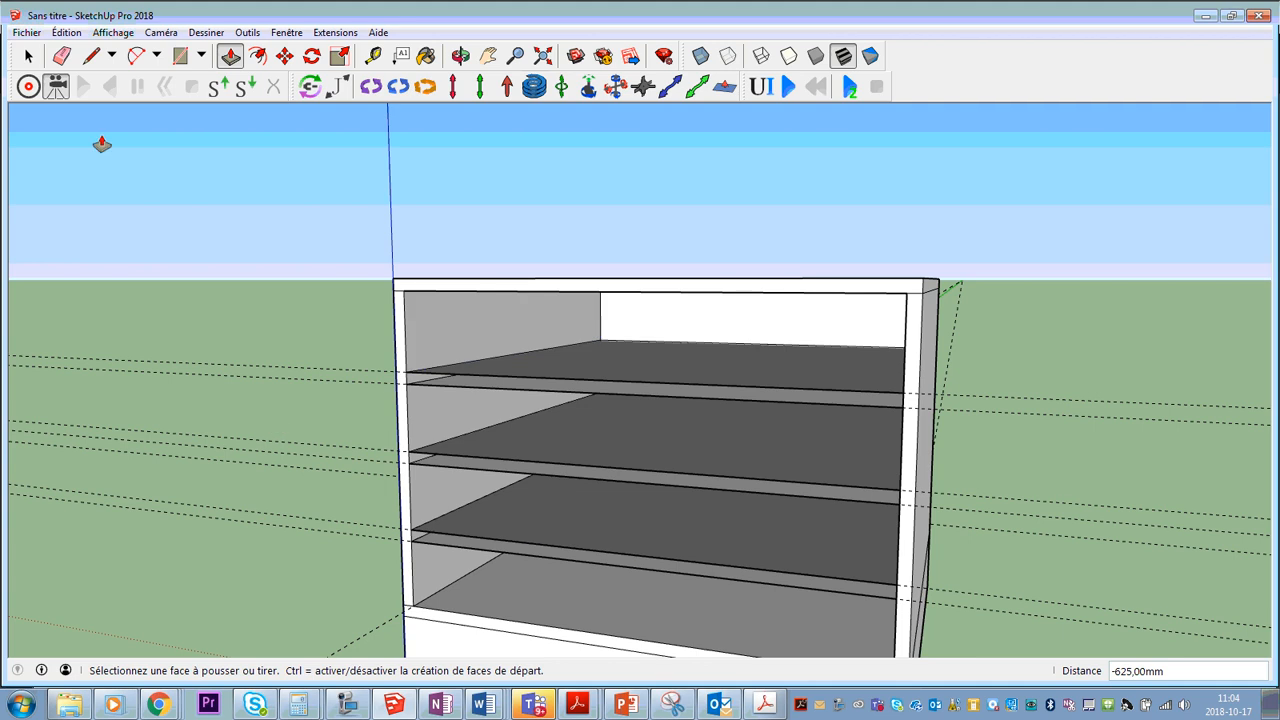
pyautogui.click(90, 58)
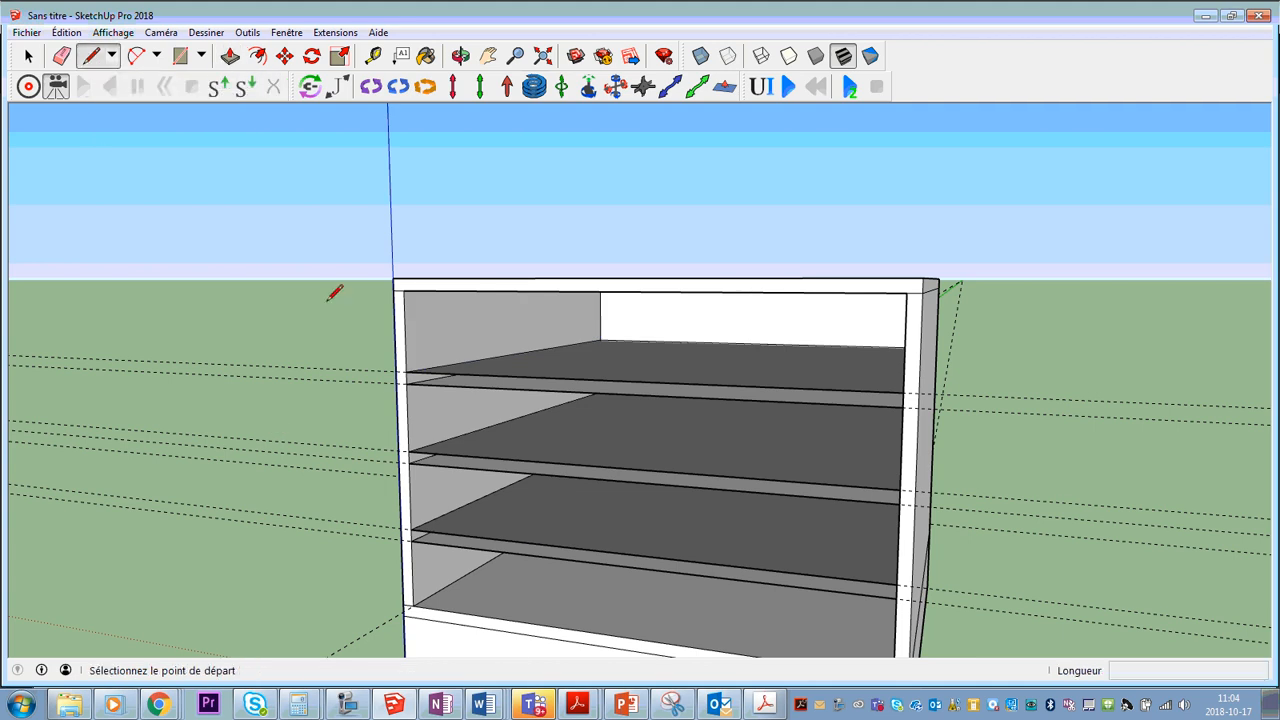
pyautogui.click(410, 369)
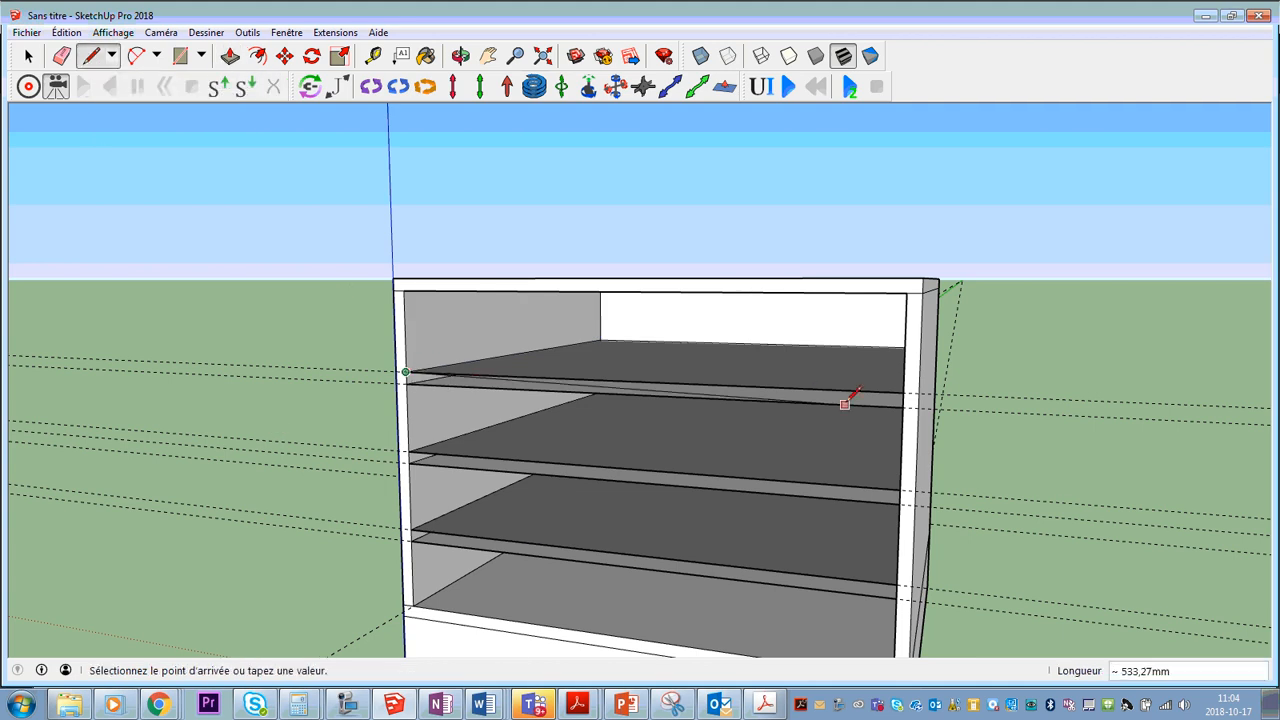
pyautogui.click(904, 394)
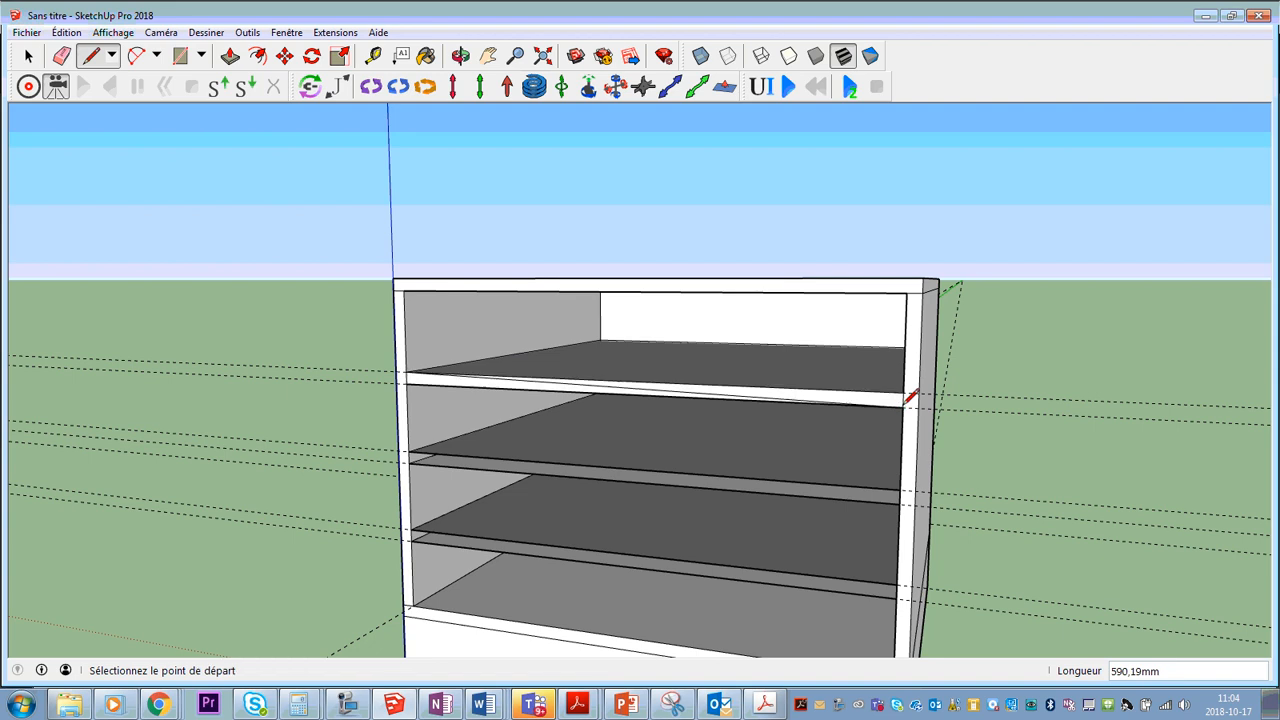
pyautogui.click(408, 451)
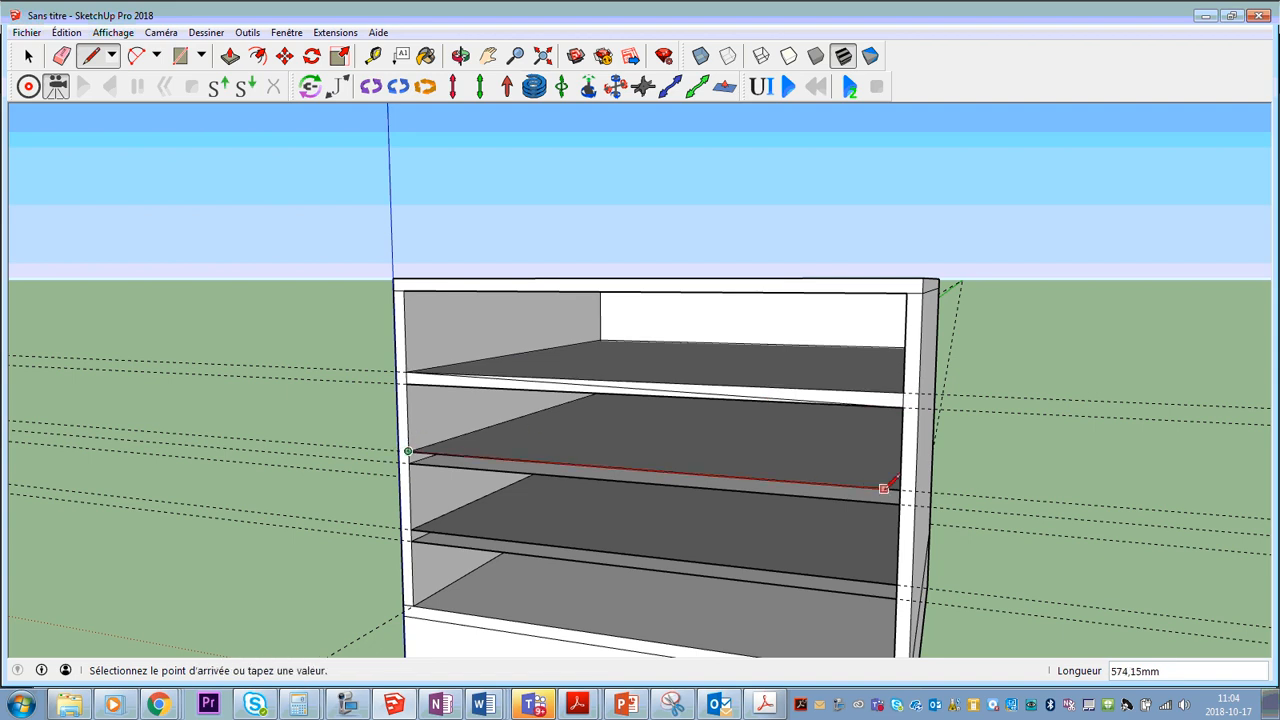
pyautogui.click(902, 490)
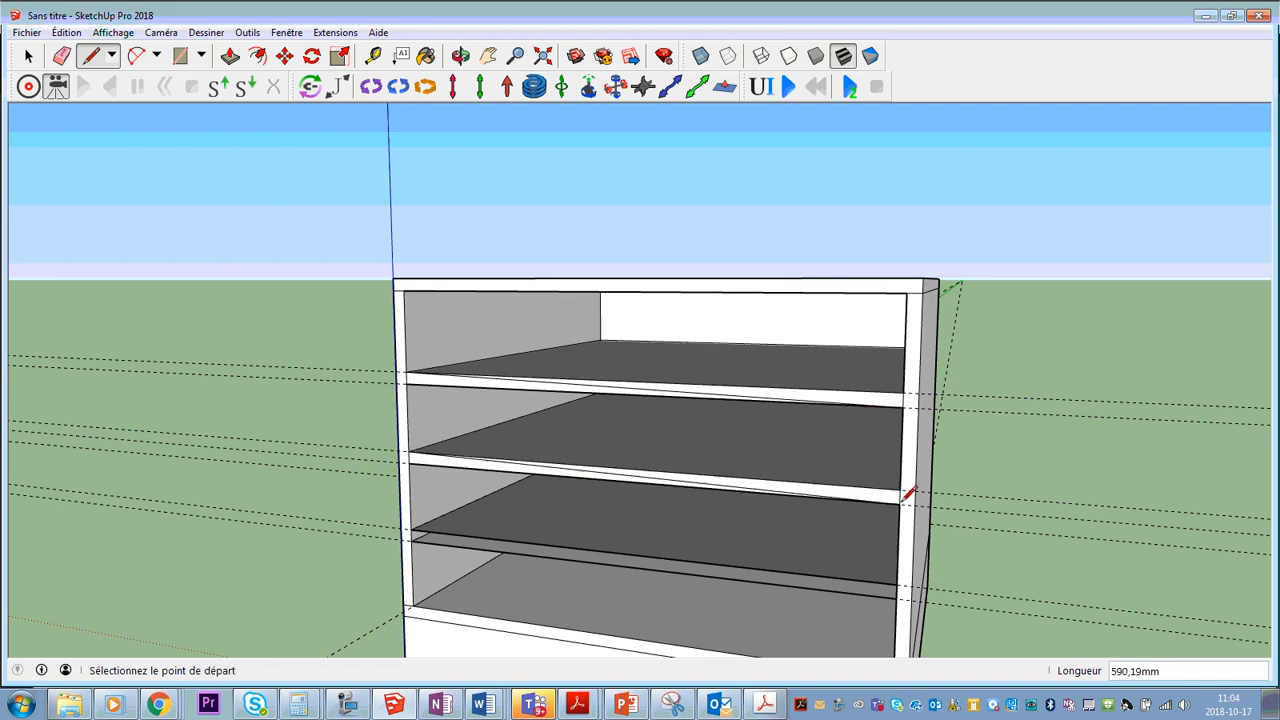
pyautogui.click(410, 530)
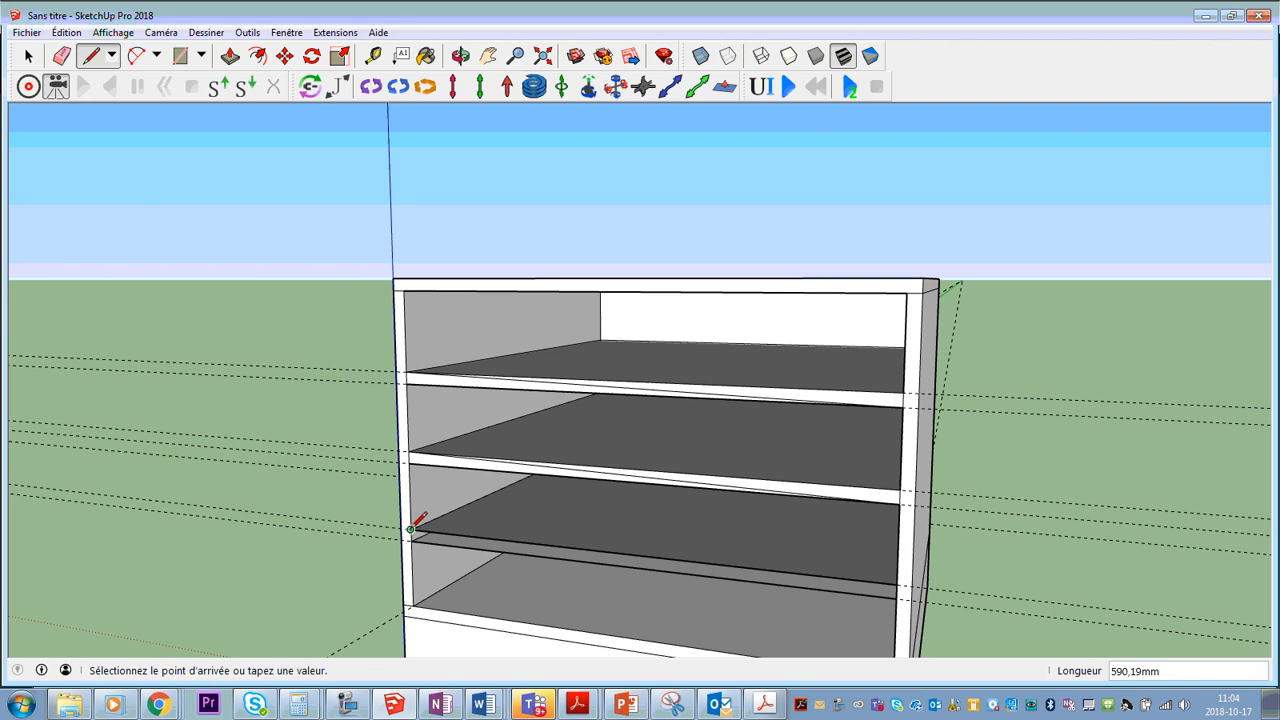
pyautogui.click(898, 584)
# Delete all construction guides from the model.
pyautogui.moveTo(628, 570); pyautogui.dragTo(829, 560, button='middle')
pyautogui.press('l')
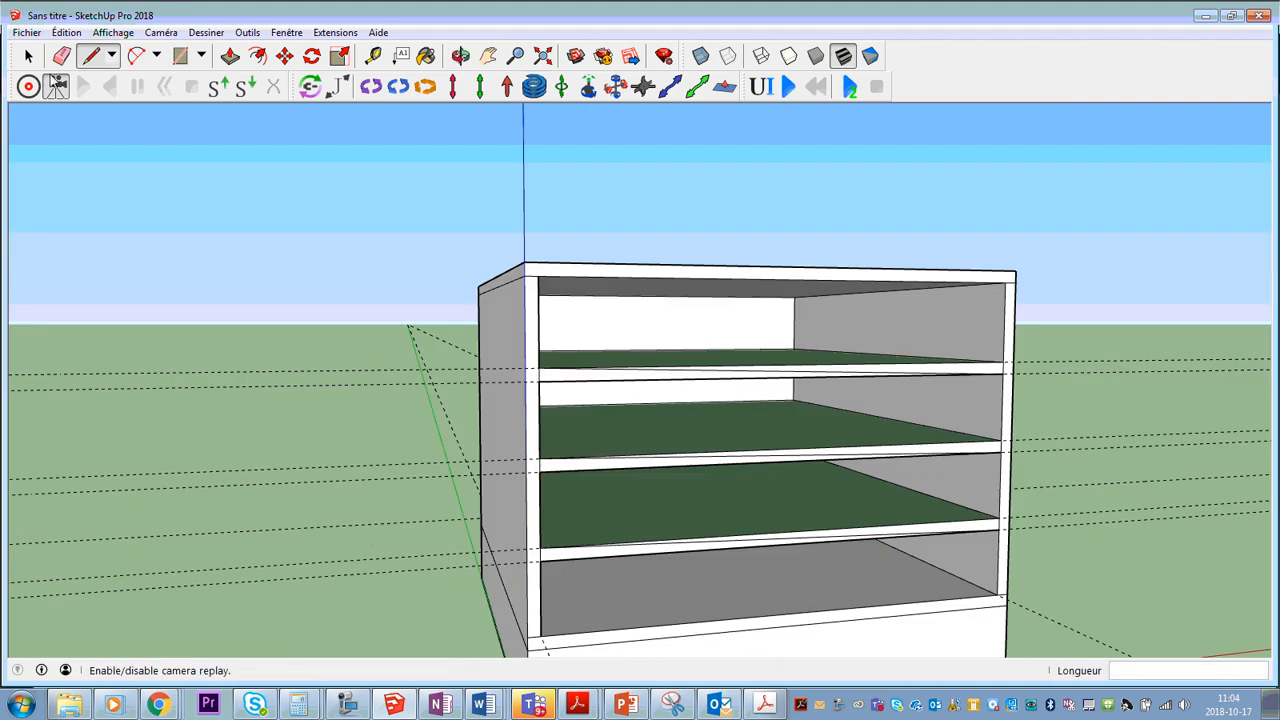
pyautogui.click(66, 33)
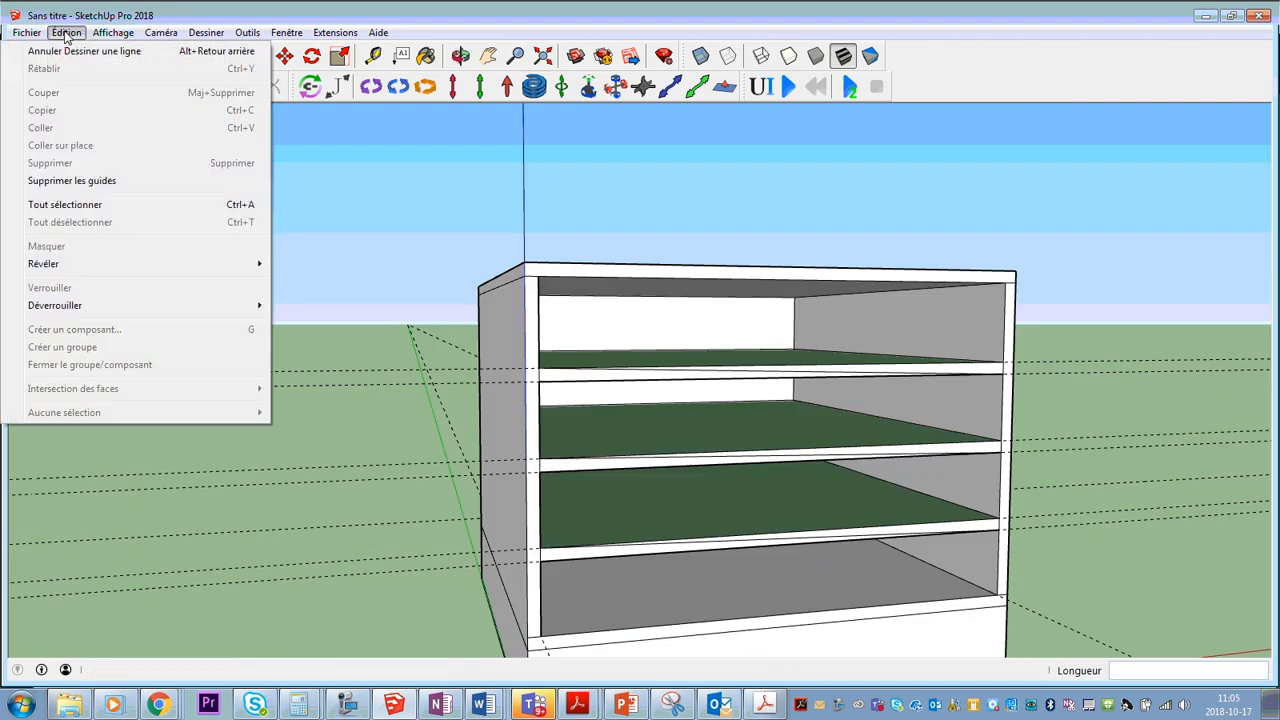
pyautogui.click(108, 185)
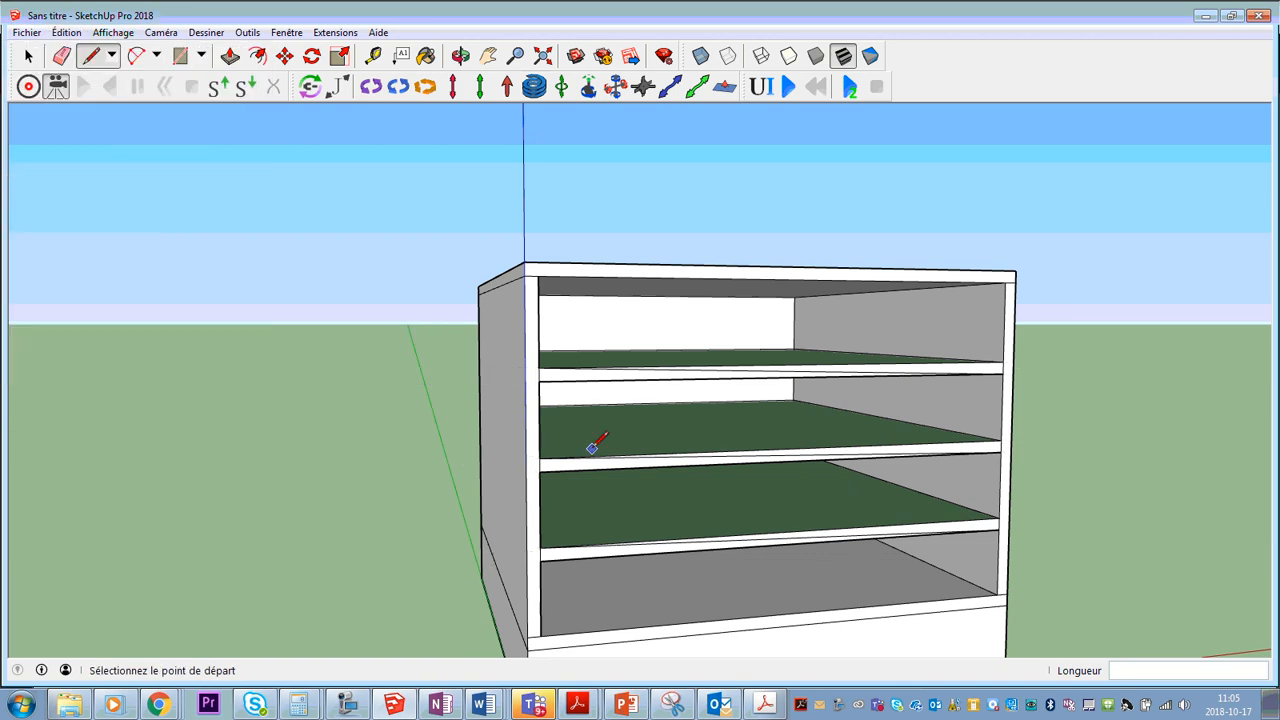
# Consult the étagère.pdf elevations and, back in SketchUp, draw an inward arc with a 30 mm bulge along the right end of the base's front face.
pyautogui.click(764, 703)
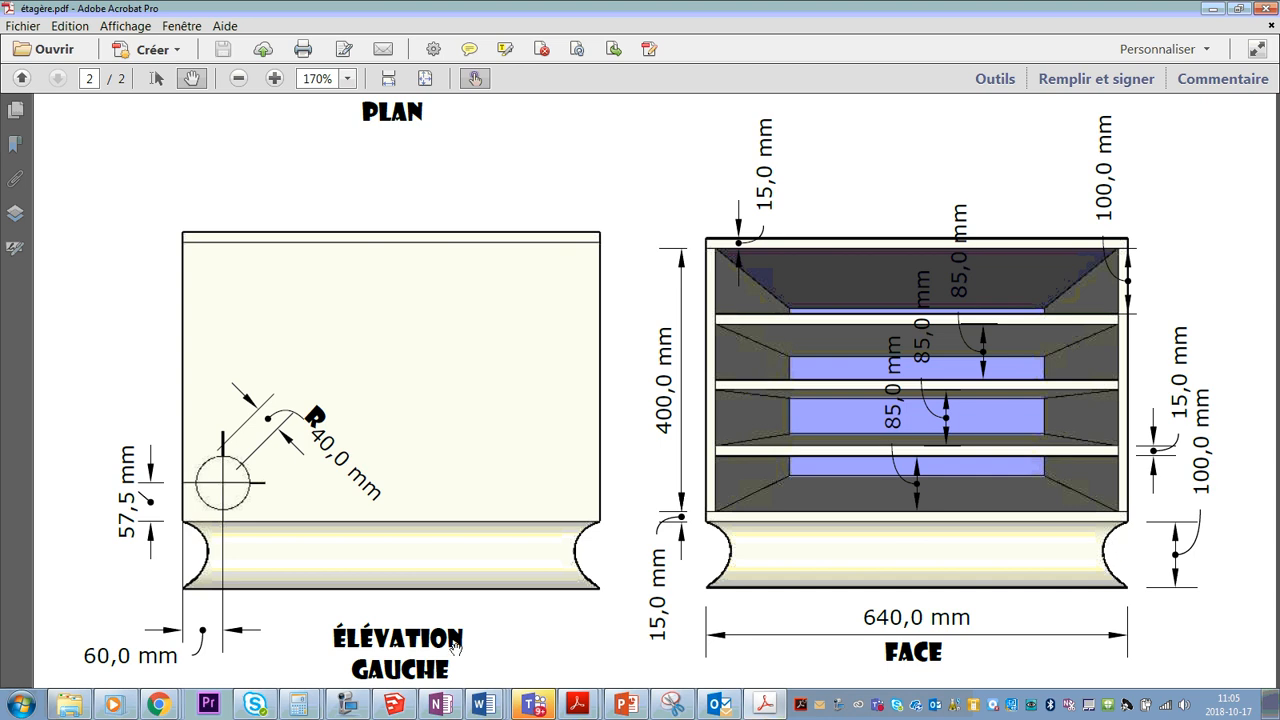
pyautogui.click(393, 704)
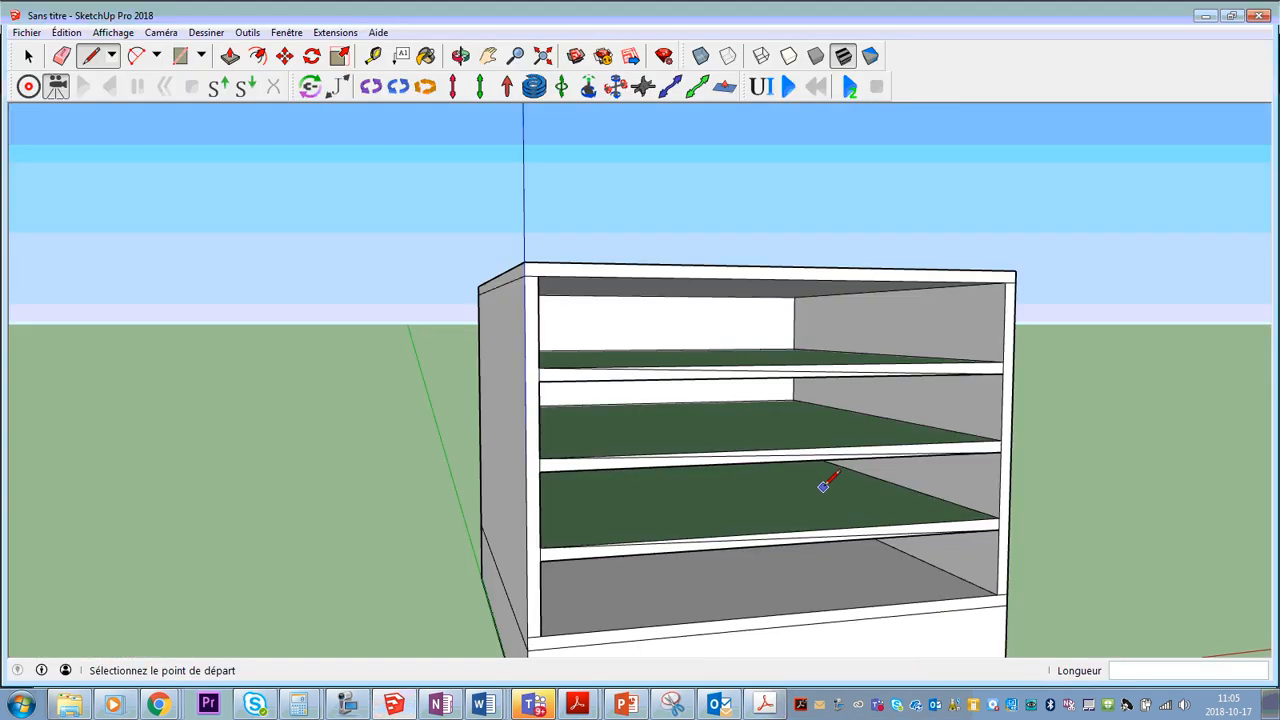
pyautogui.moveTo(822, 487); pyautogui.dragTo(829, 409, button='middle')
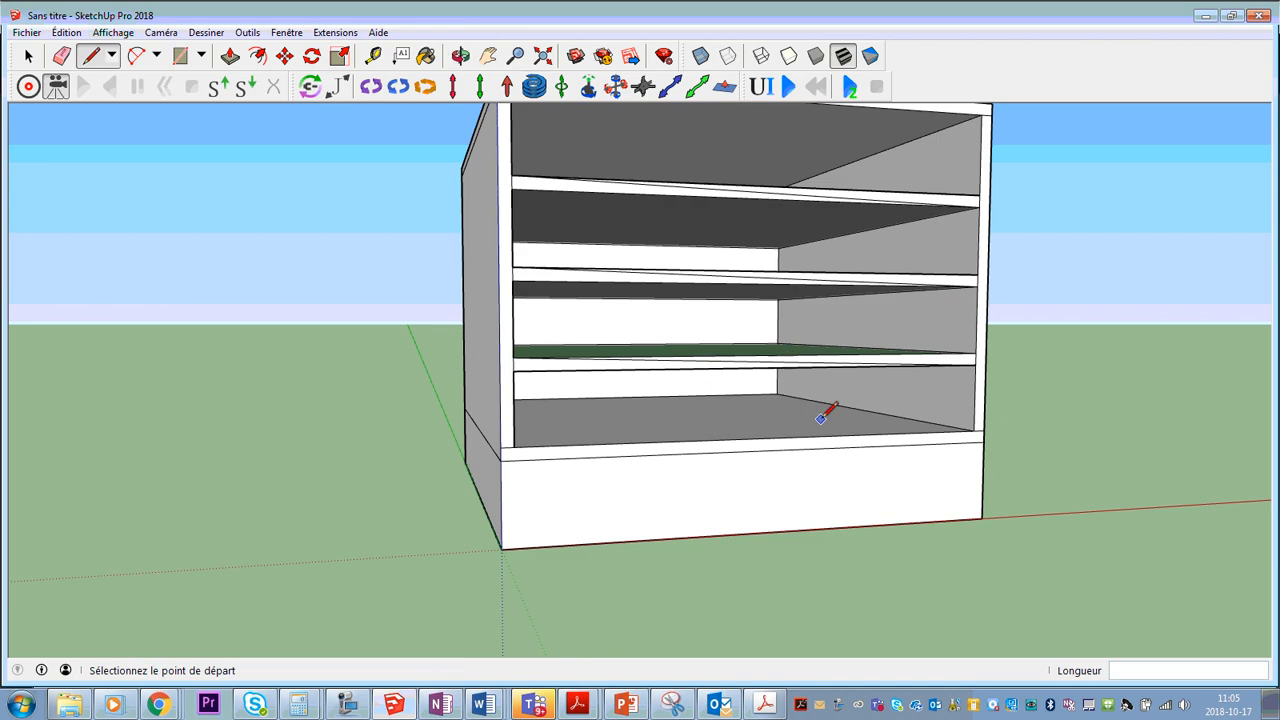
pyautogui.moveTo(892, 461); pyautogui.dragTo(609, 331, button='middle')
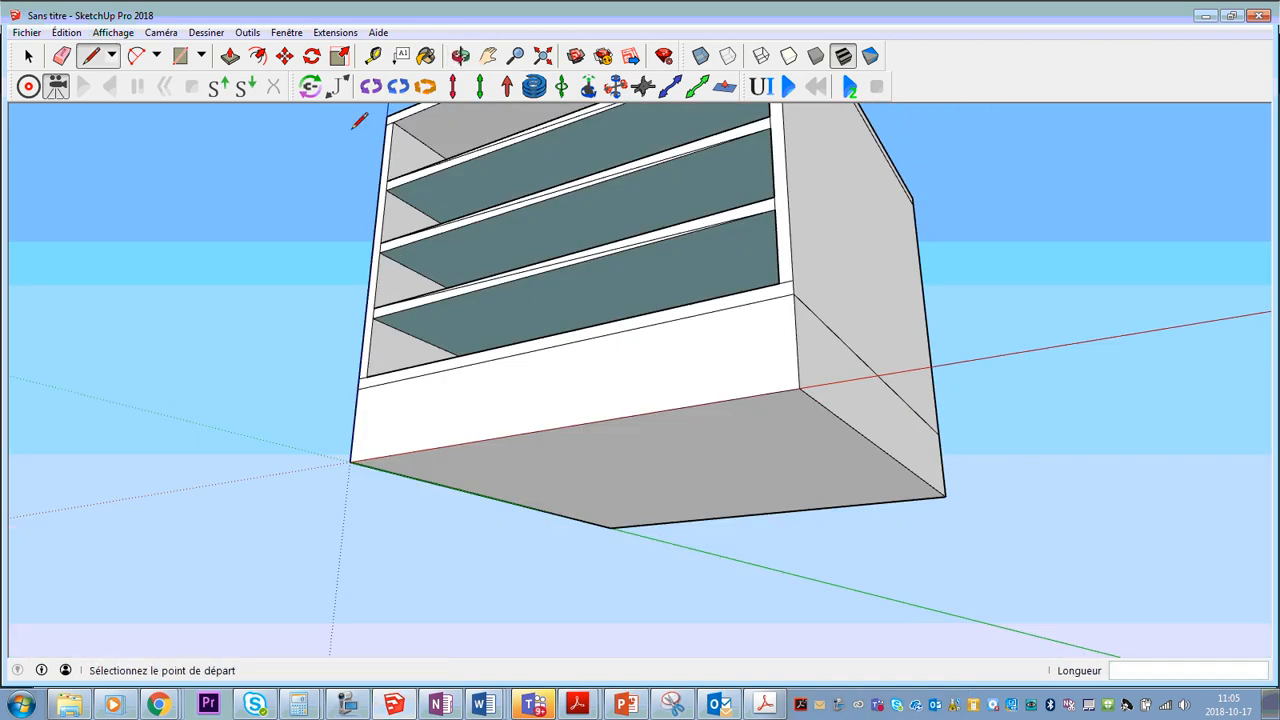
pyautogui.click(139, 58)
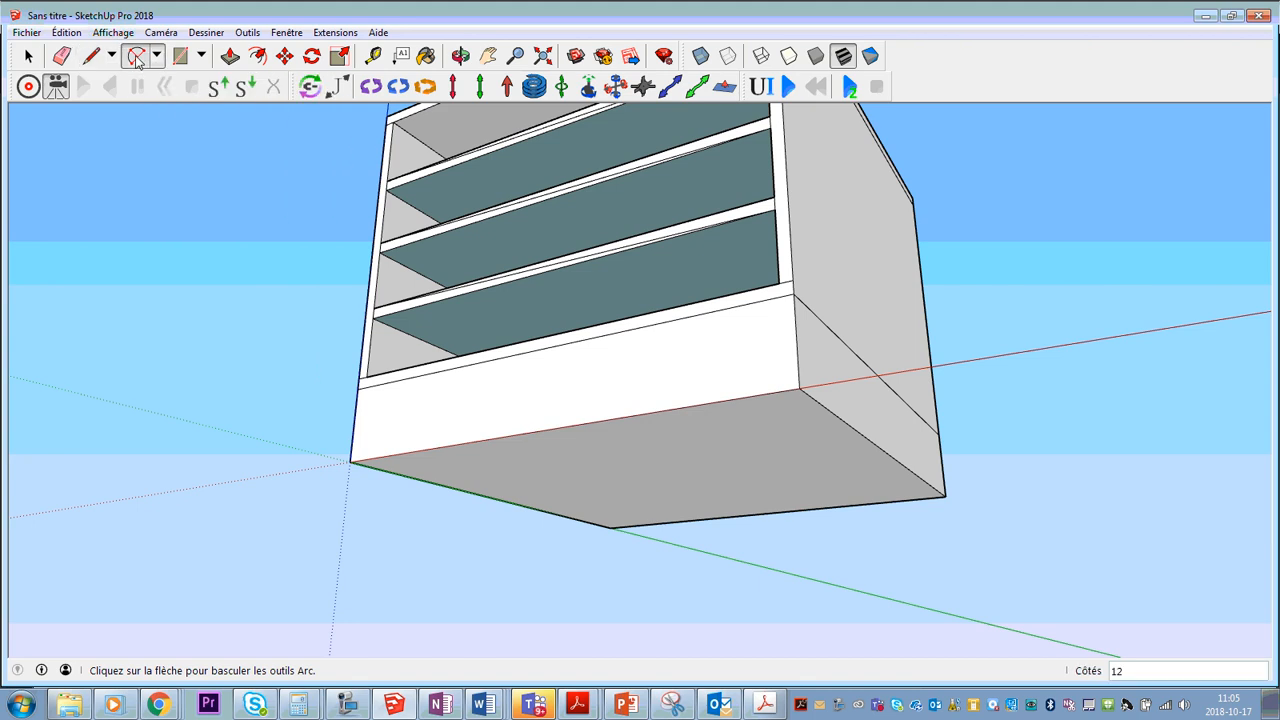
pyautogui.click(794, 293)
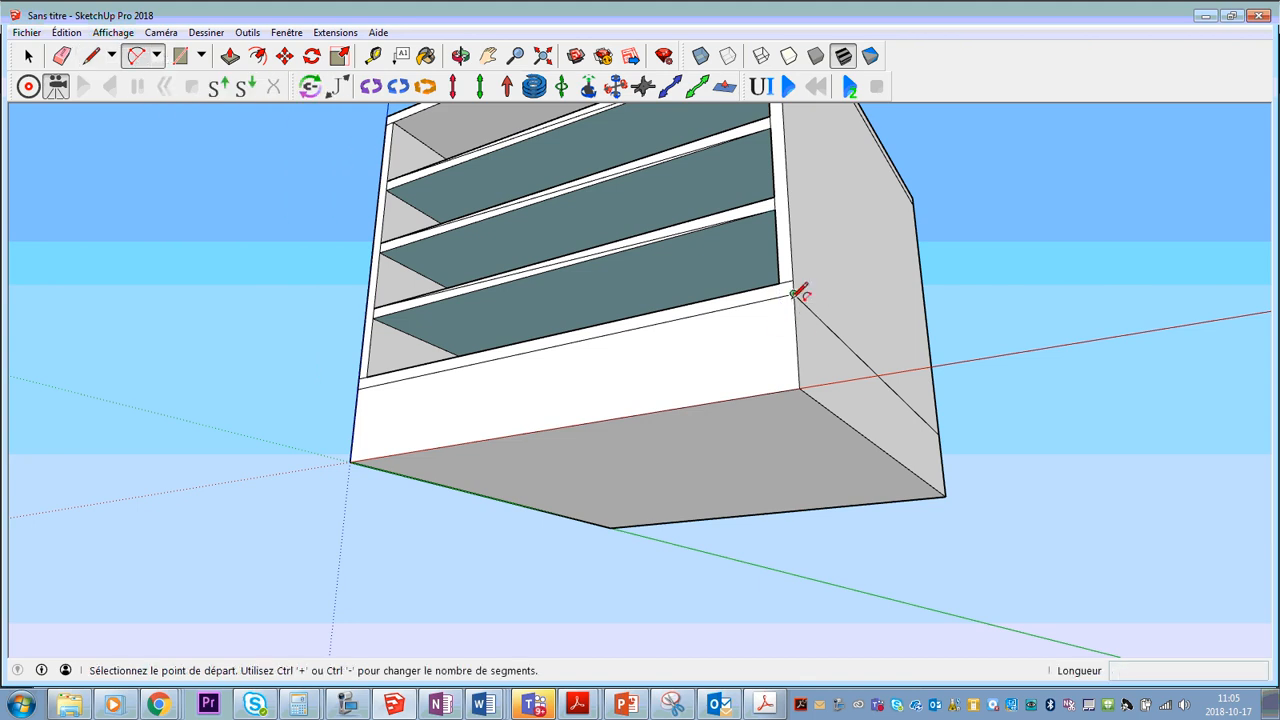
pyautogui.click(799, 388)
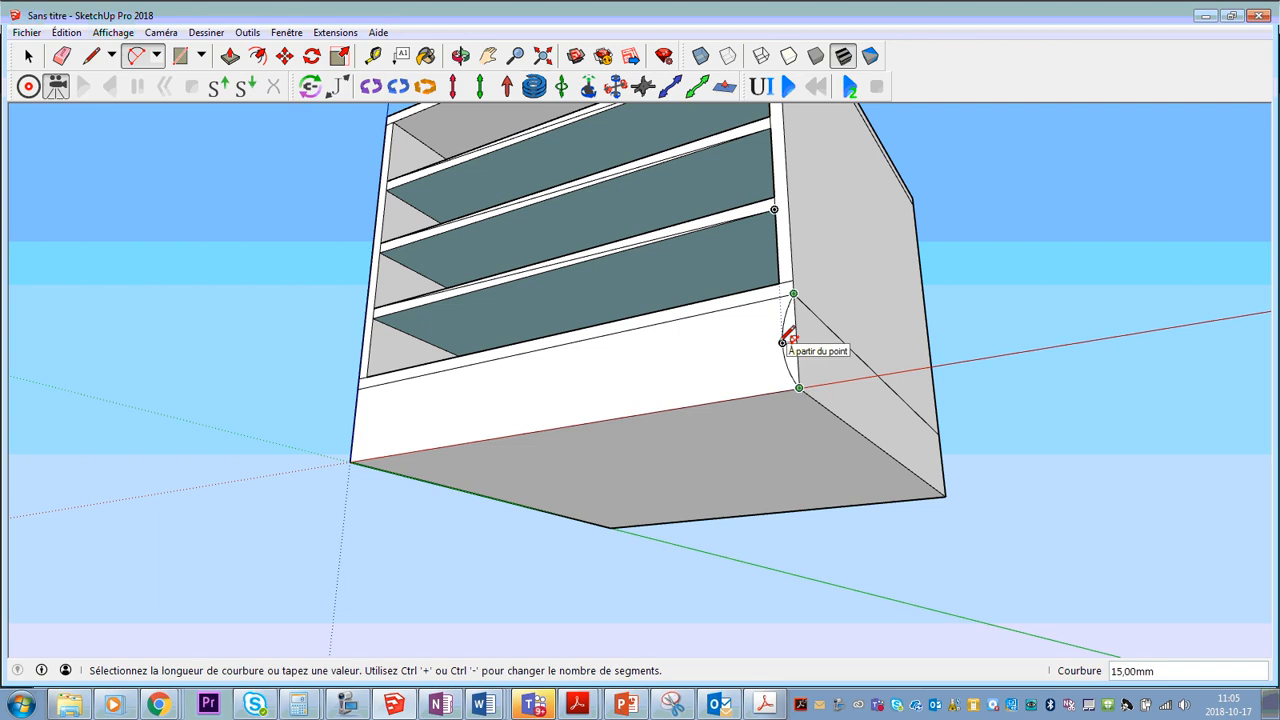
pyautogui.write('30')
pyautogui.press('Return')
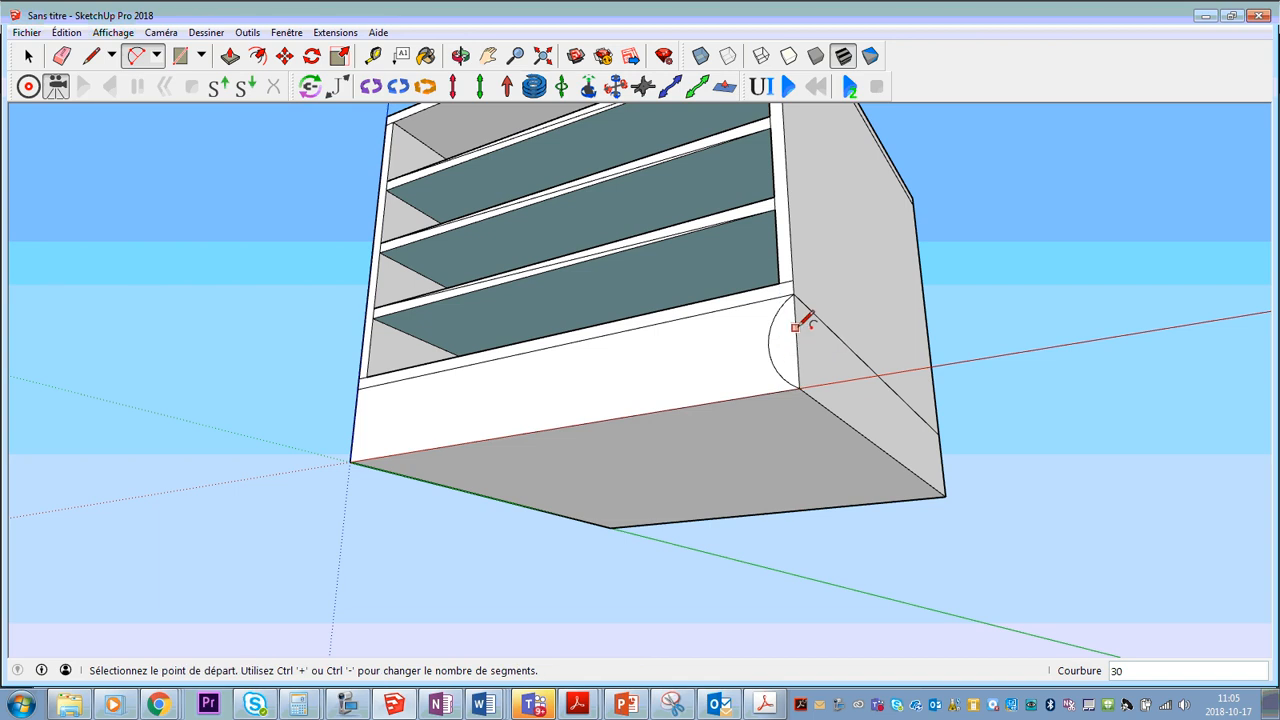
# Run the arc profile around the perimeter of the base's bottom face with Follow Me to hollow all four sides.
pyautogui.click(28, 56)
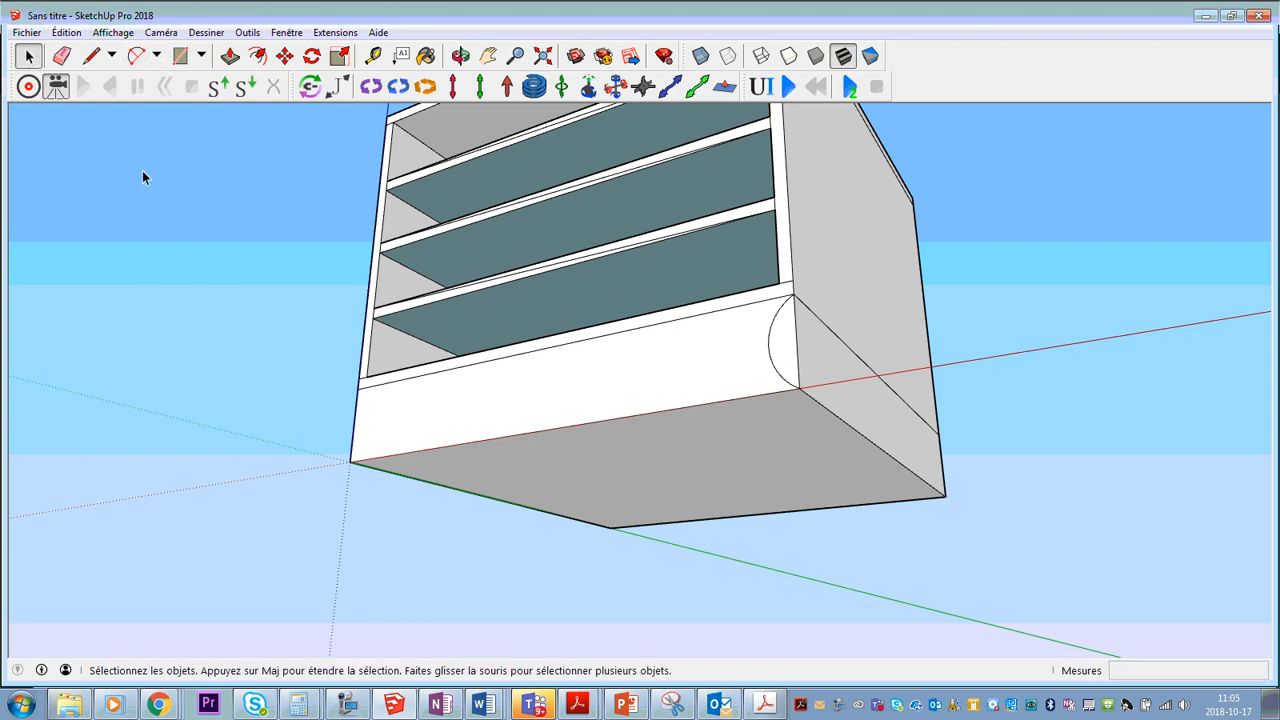
pyautogui.click(719, 479)
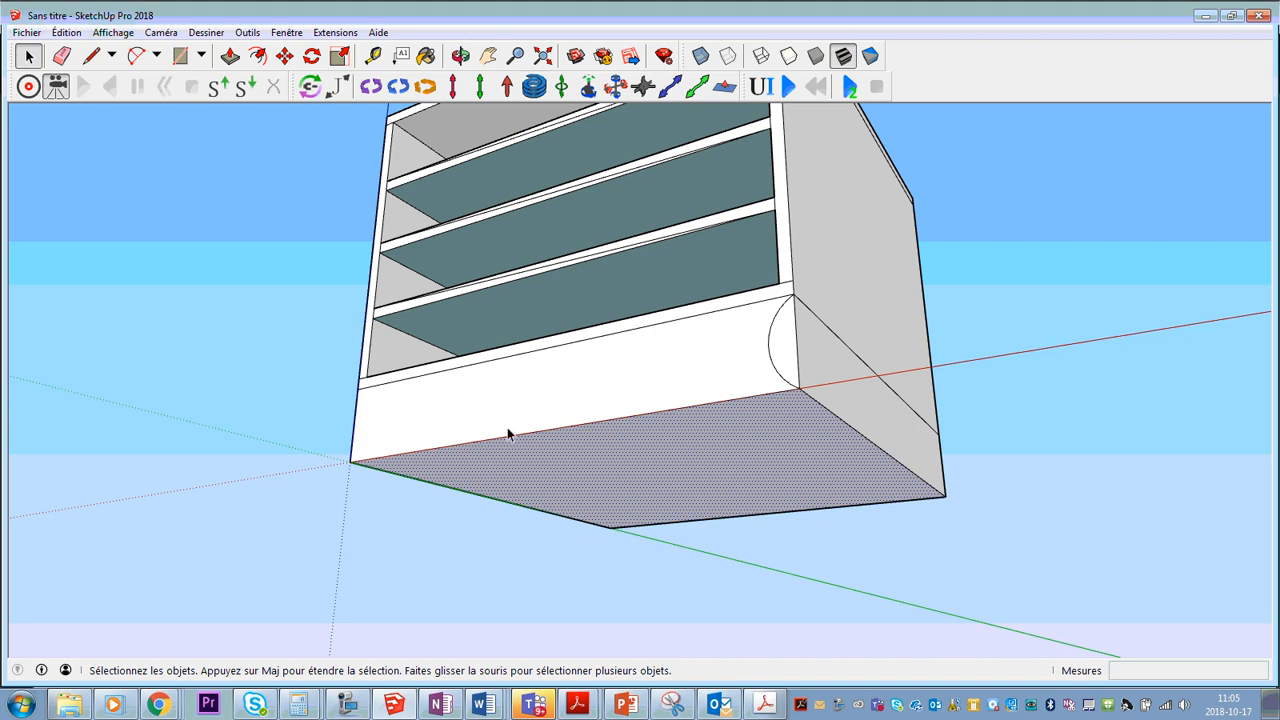
pyautogui.click(242, 32)
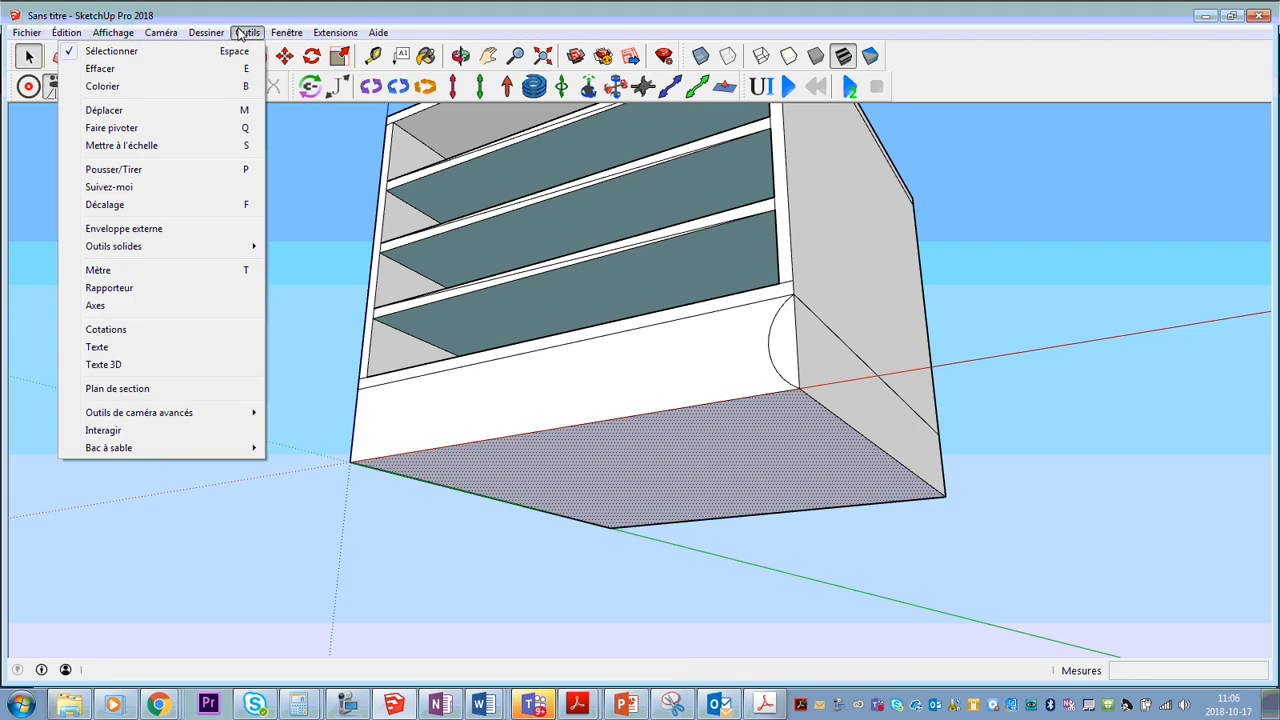
pyautogui.click(110, 187)
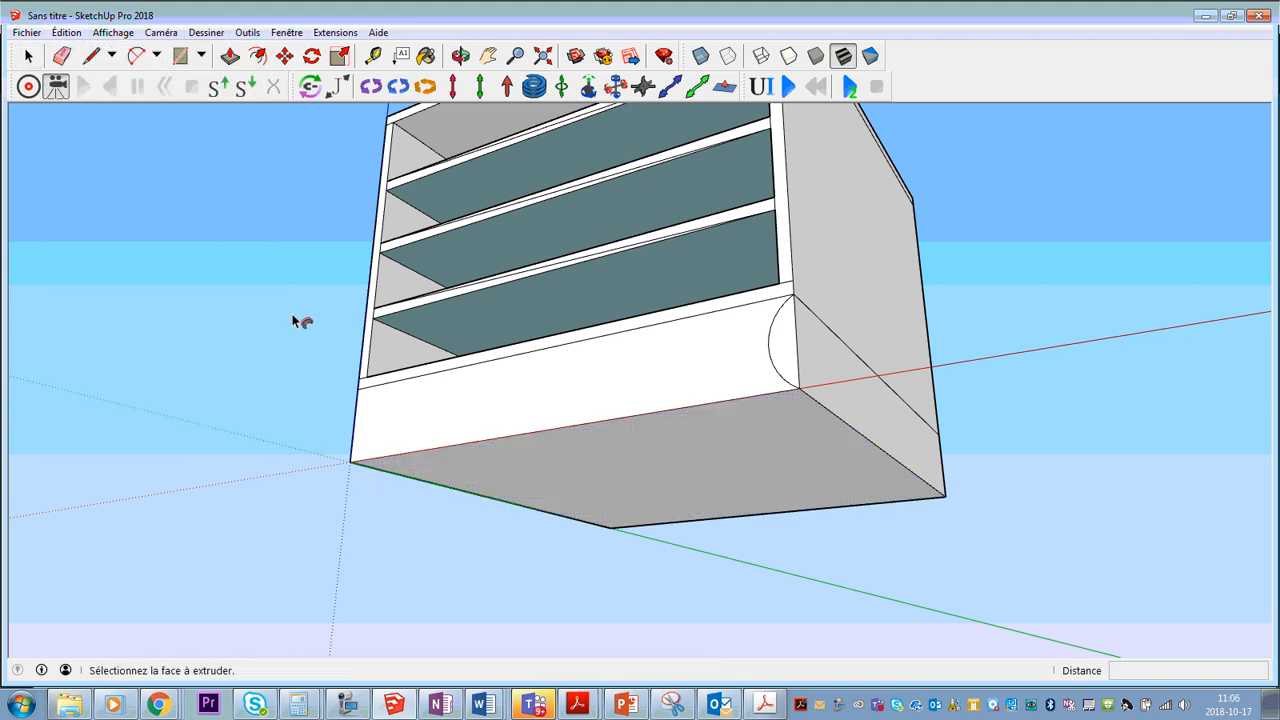
pyautogui.click(790, 365)
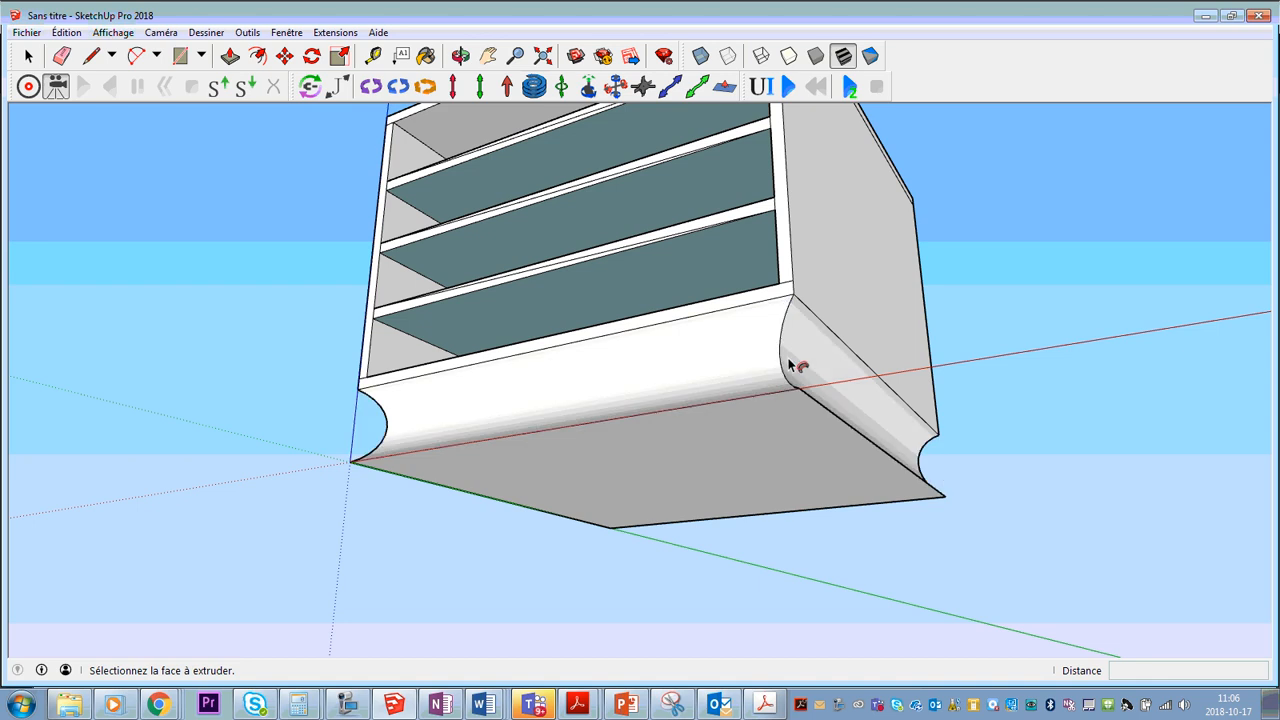
pyautogui.moveTo(319, 418); pyautogui.dragTo(818, 568, button='middle')
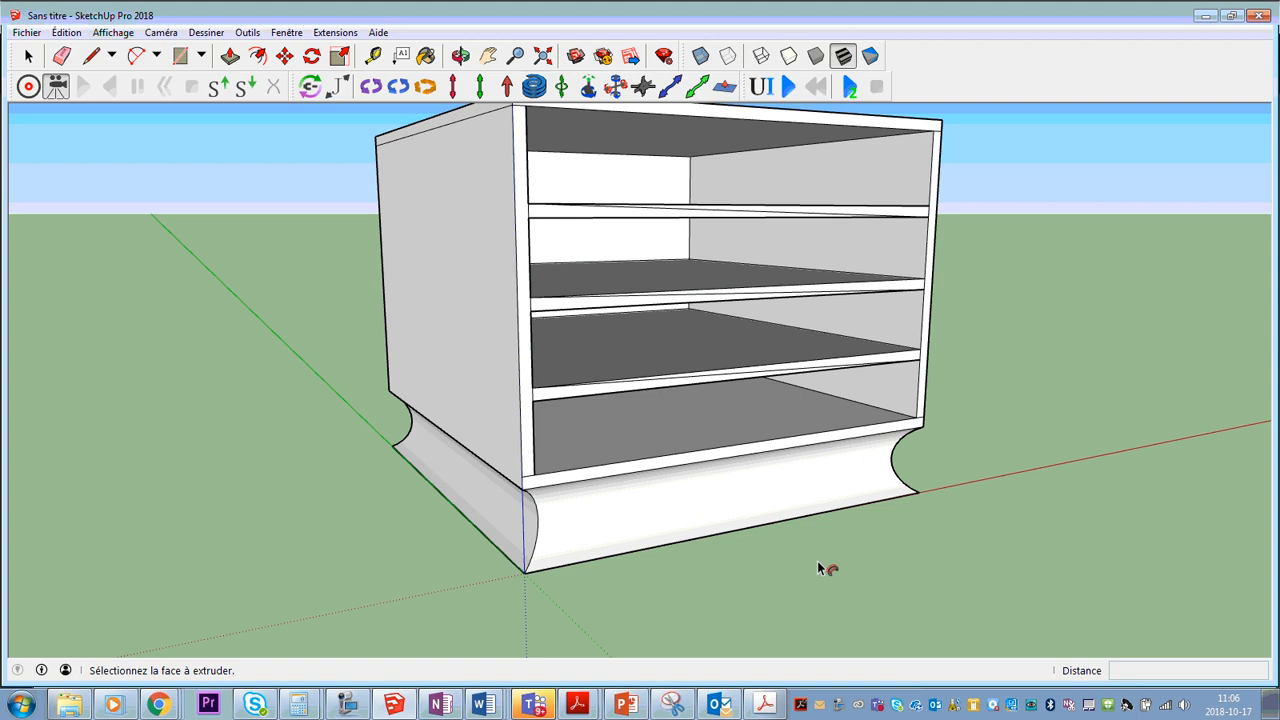
# Consult the hole dimensions in étagère.pdf and, back in SketchUp, place a vertical guide 60 mm from the left side panel's rear edge.
pyautogui.click(765, 704)
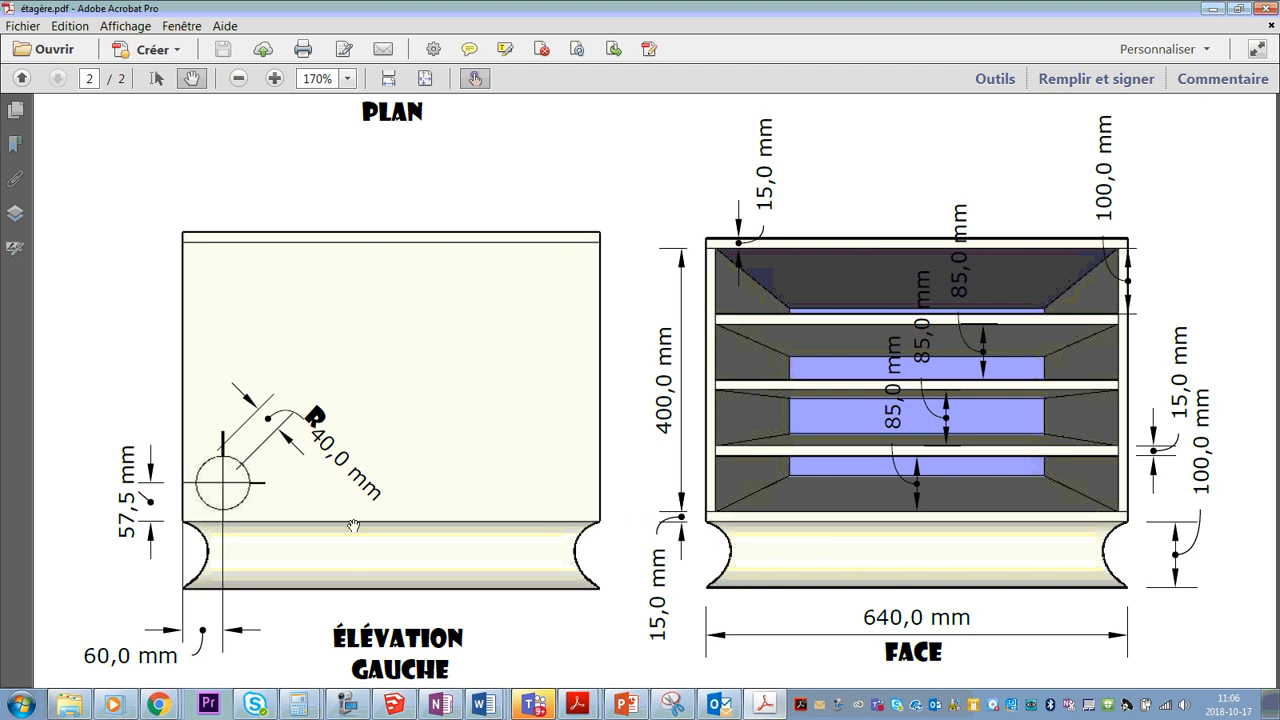
pyautogui.click(393, 704)
pyautogui.moveTo(673, 453); pyautogui.dragTo(583, 426, button='middle')
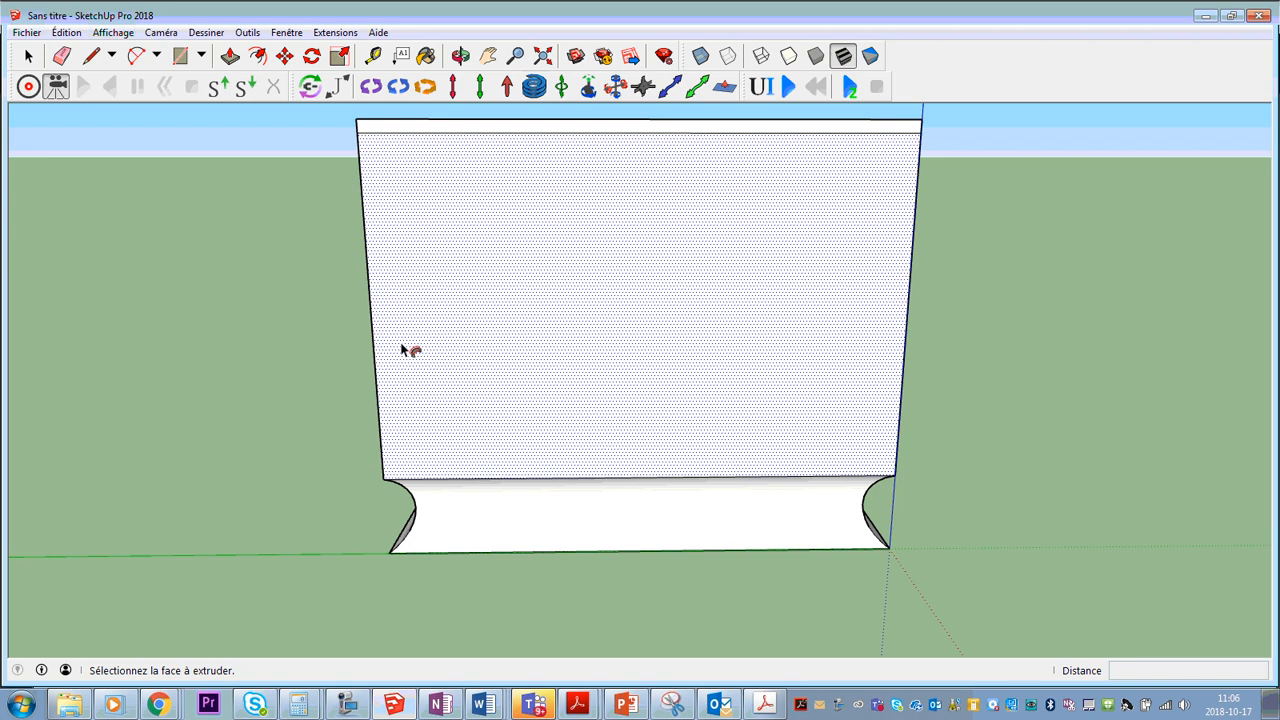
pyautogui.click(373, 55)
pyautogui.click(383, 458)
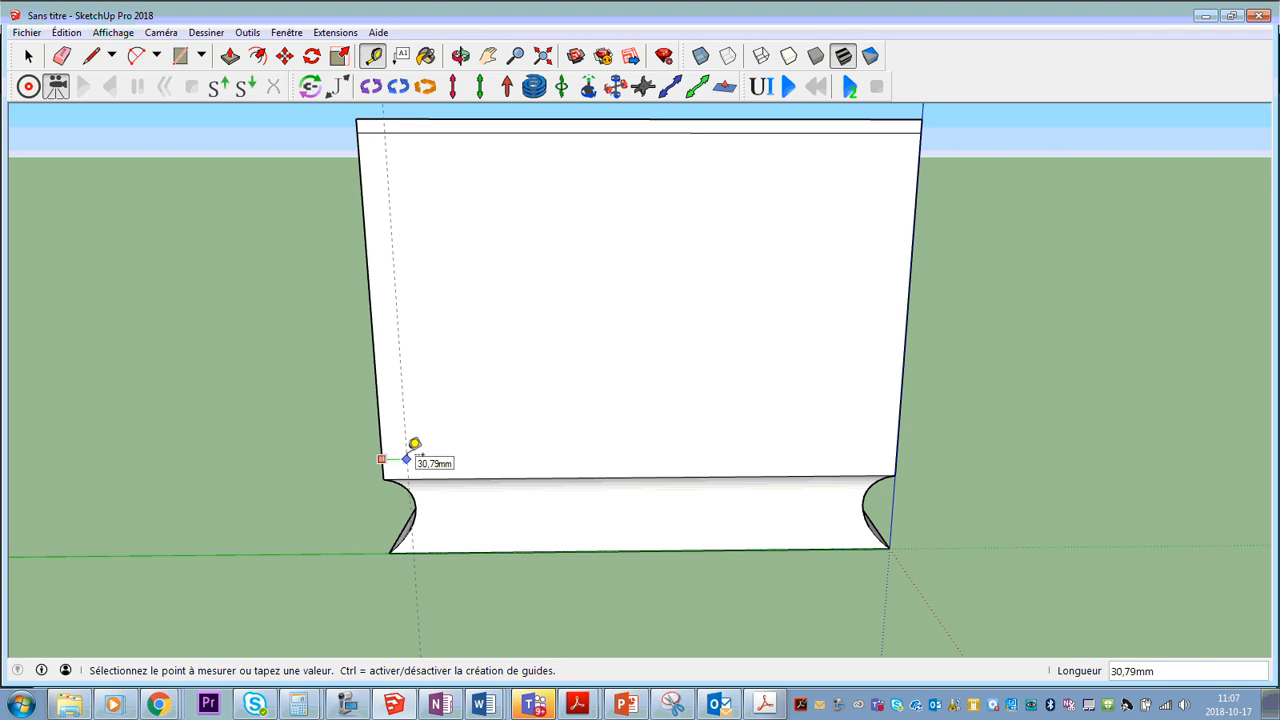
pyautogui.write('60')
pyautogui.press('Return')
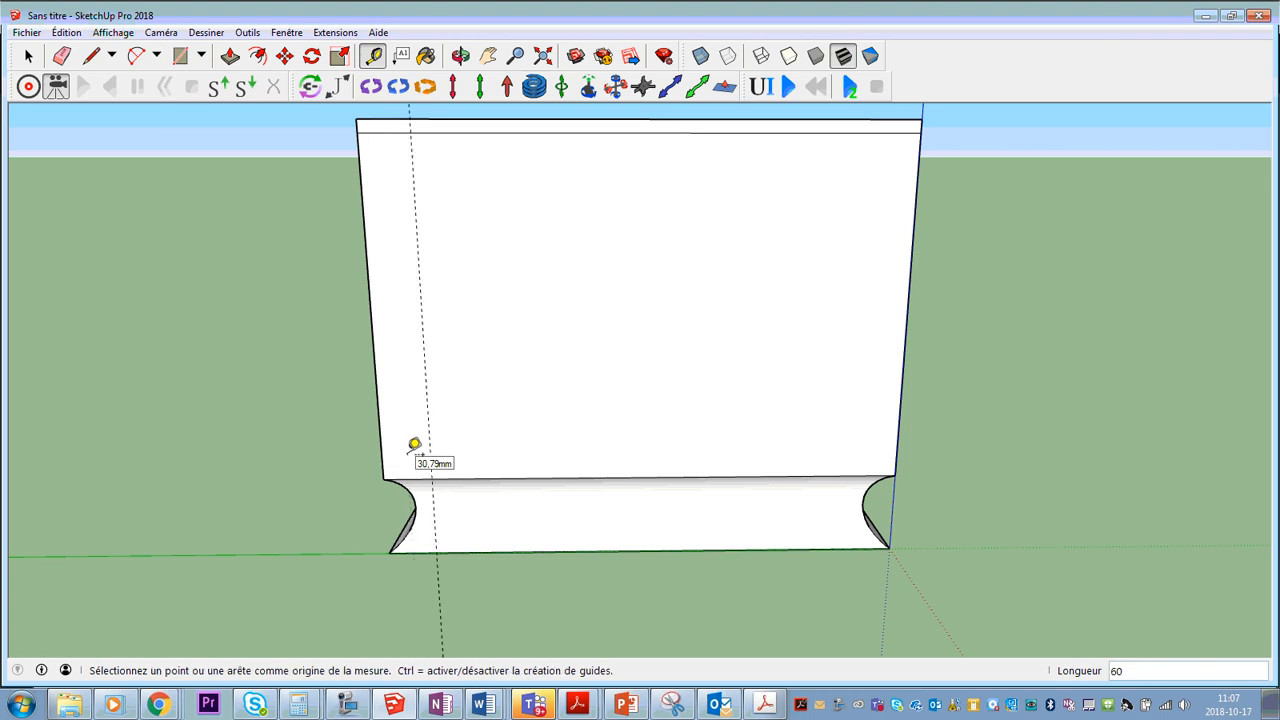
# Check the hole height in étagère.pdf and, back in SketchUp, place a horizontal guide 57,5 mm above the left panel's bottom edge.
pyautogui.click(766, 706)
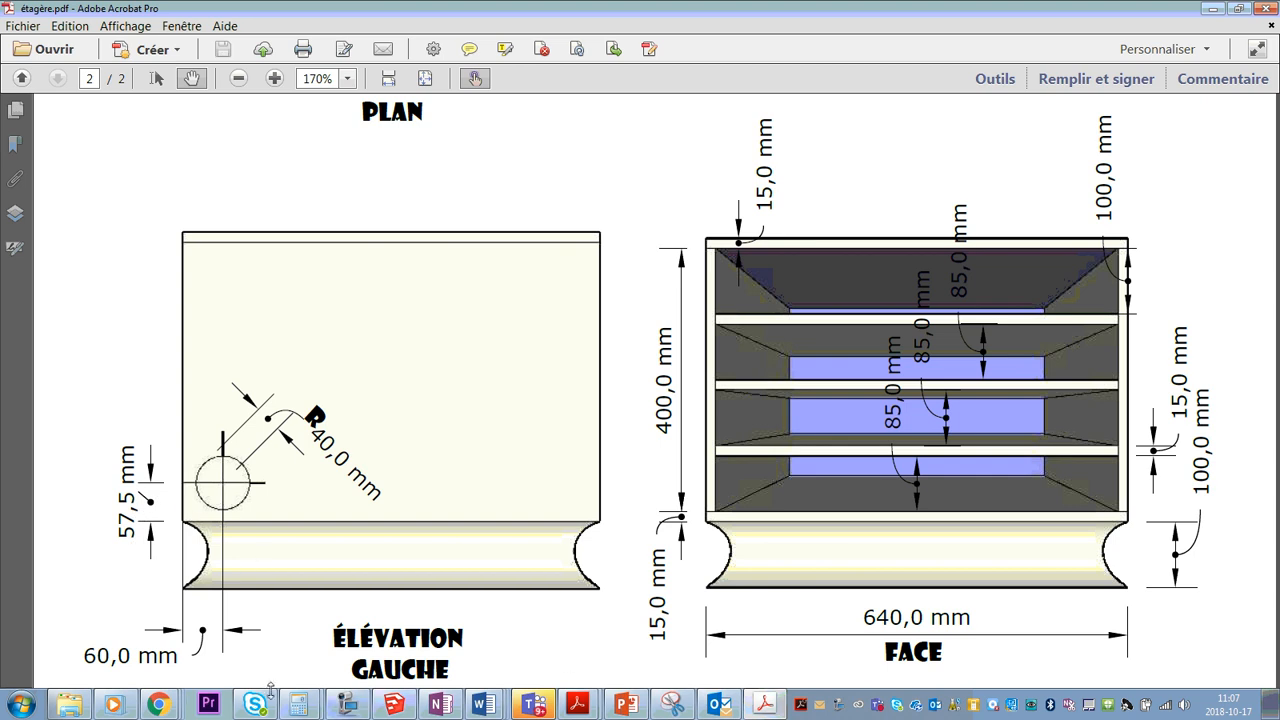
pyautogui.click(395, 706)
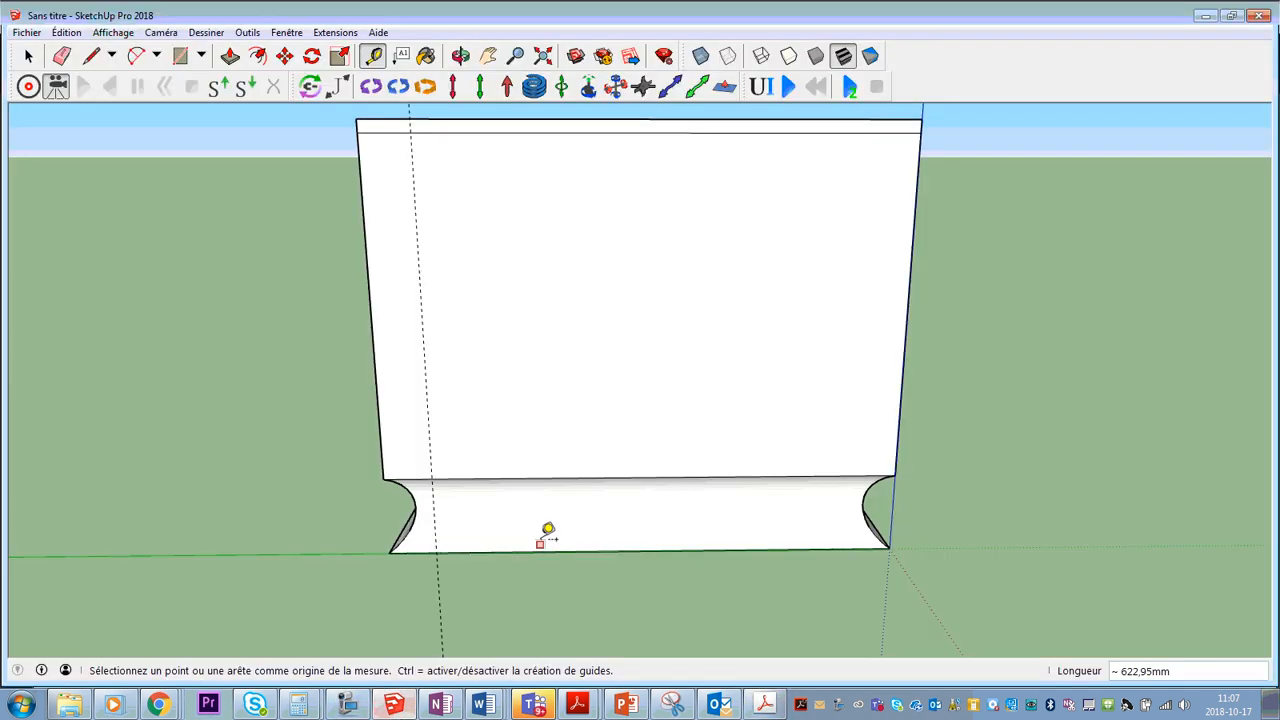
pyautogui.scroll(2, 424, 498)
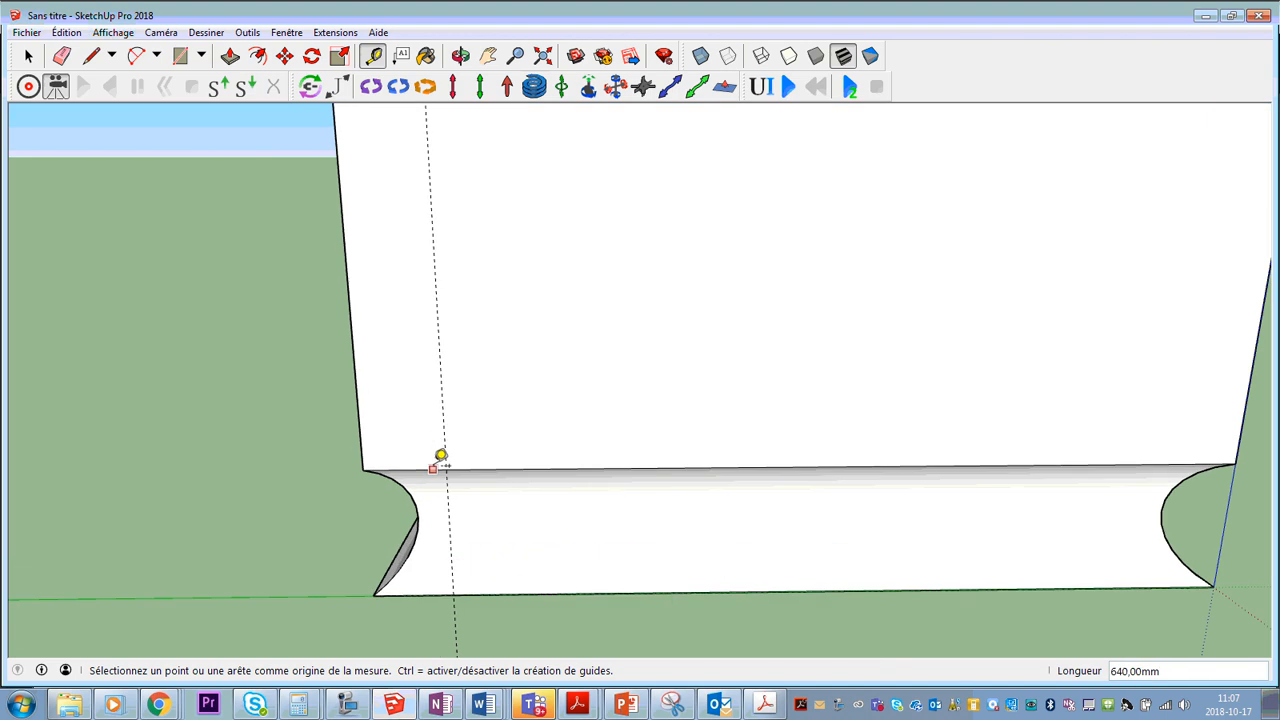
pyautogui.click(375, 60)
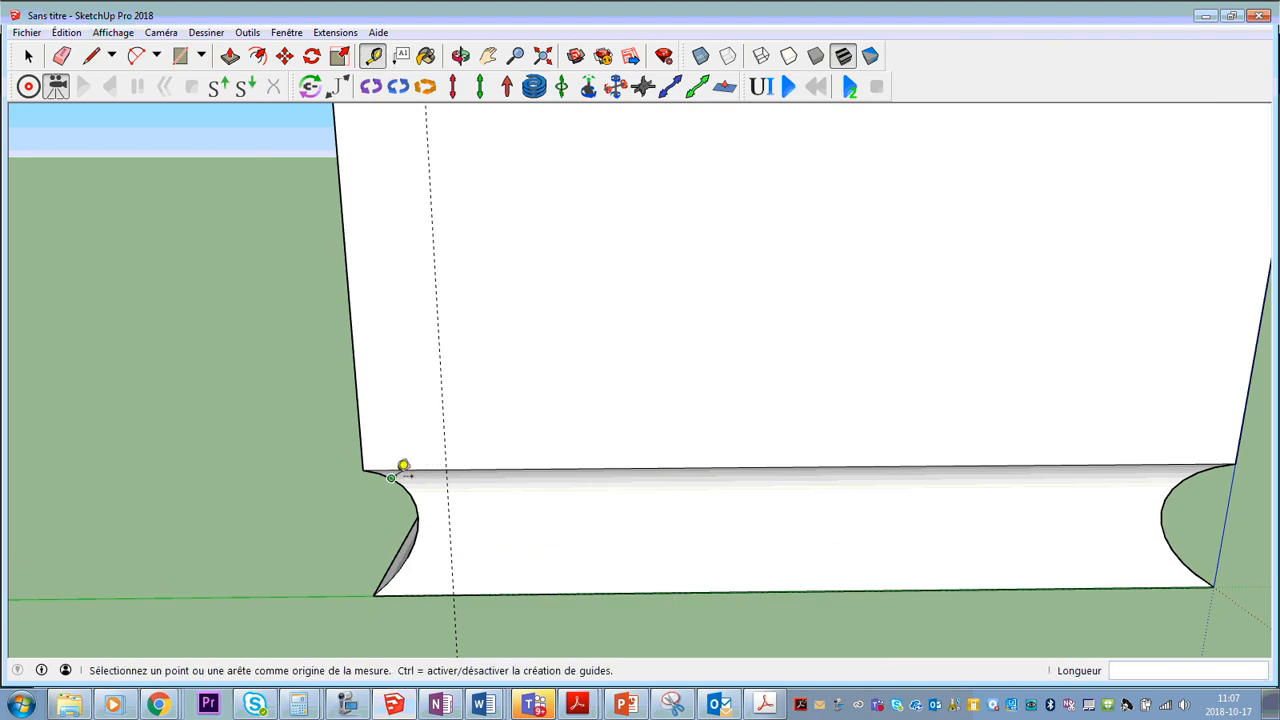
pyautogui.click(408, 468)
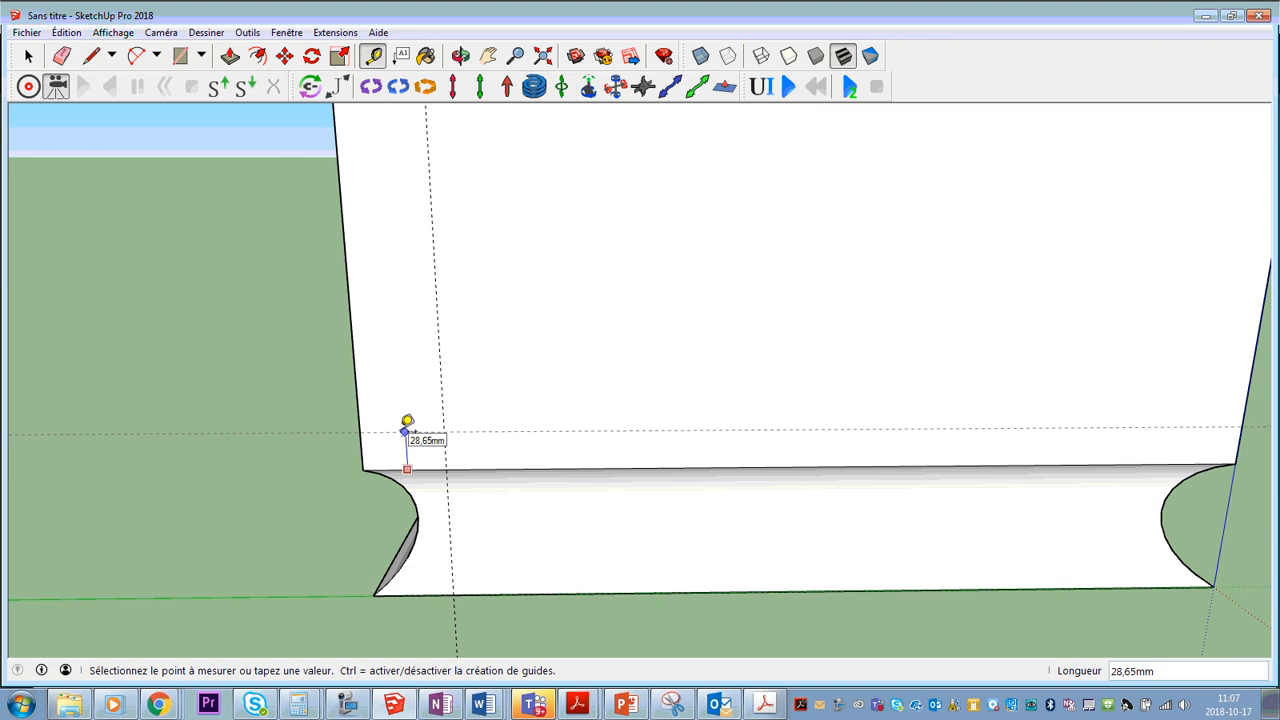
pyautogui.write('57,5')
pyautogui.press('Return')
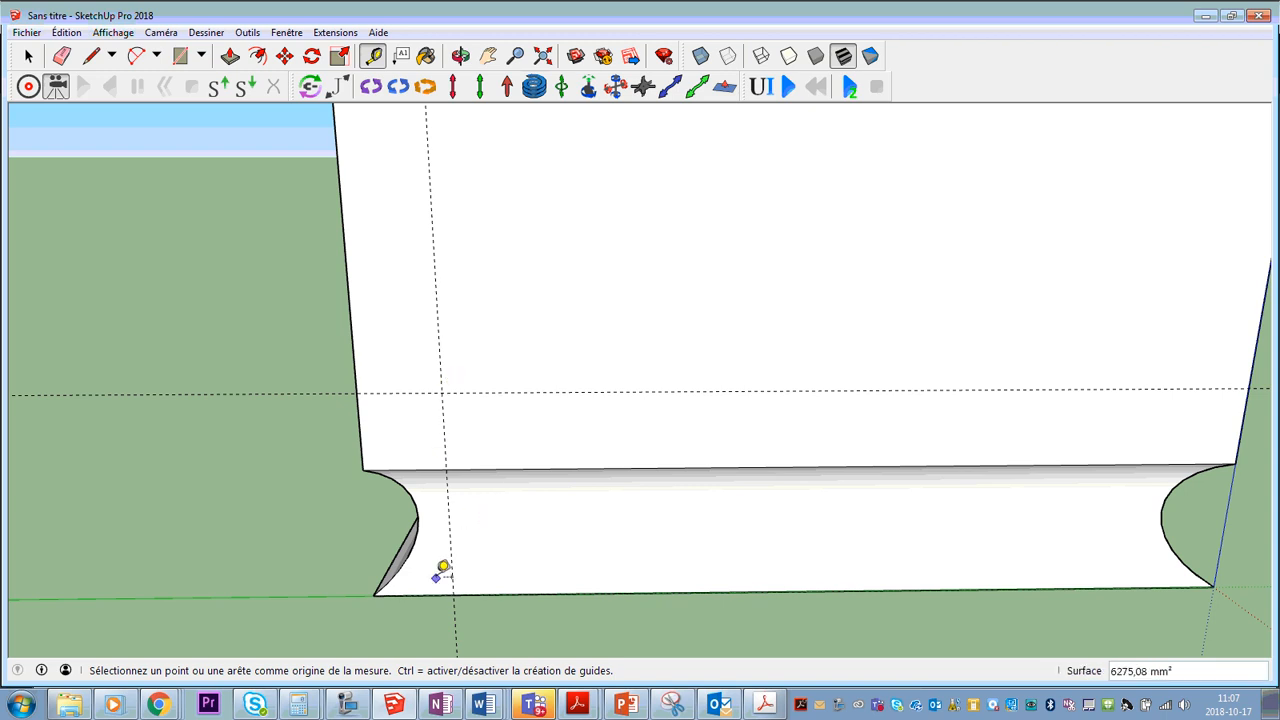
# Check the hole radius in étagère.pdf, draw a 40 mm radius circle at the guides' intersection in SketchUp, and delete all guides.
pyautogui.click(764, 704)
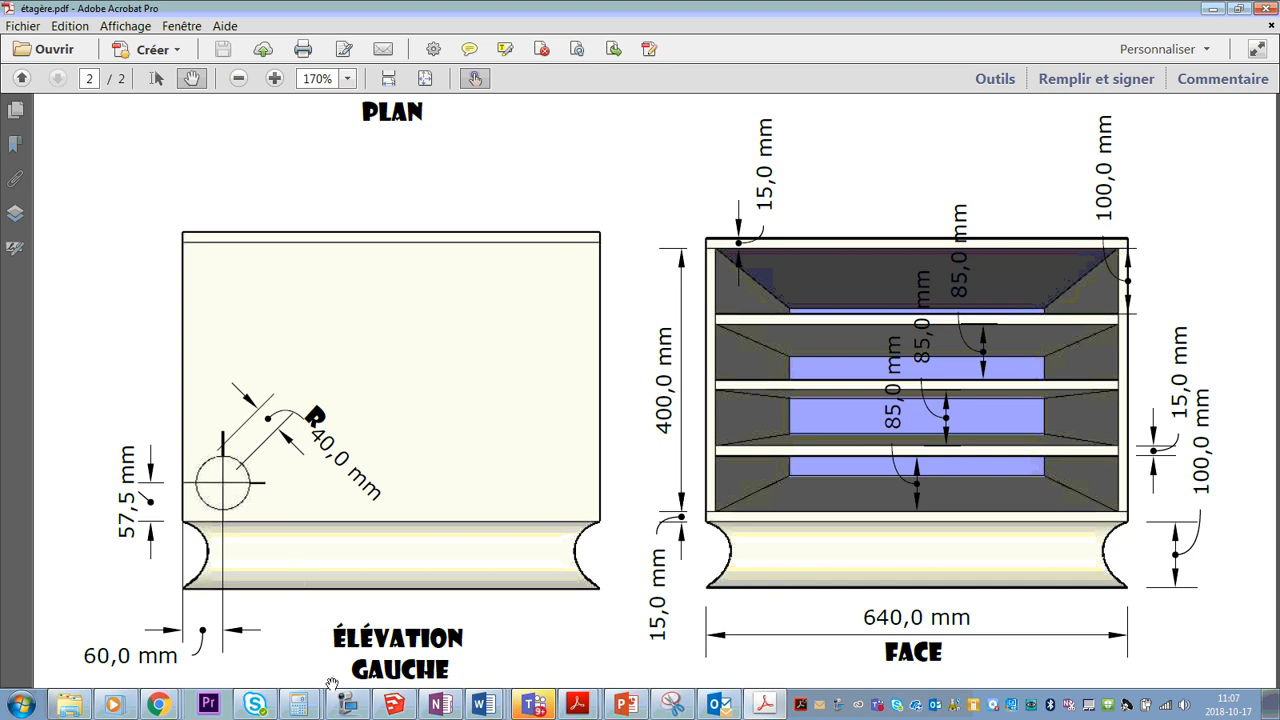
pyautogui.click(394, 705)
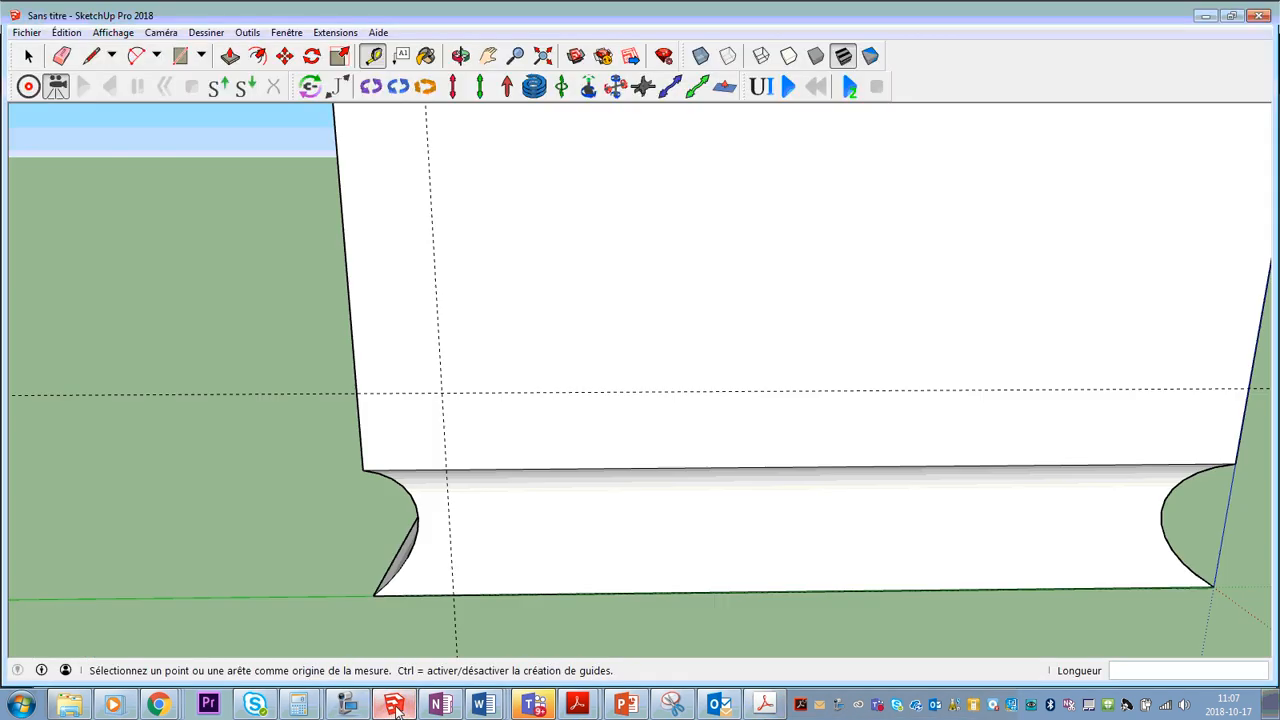
pyautogui.click(201, 57)
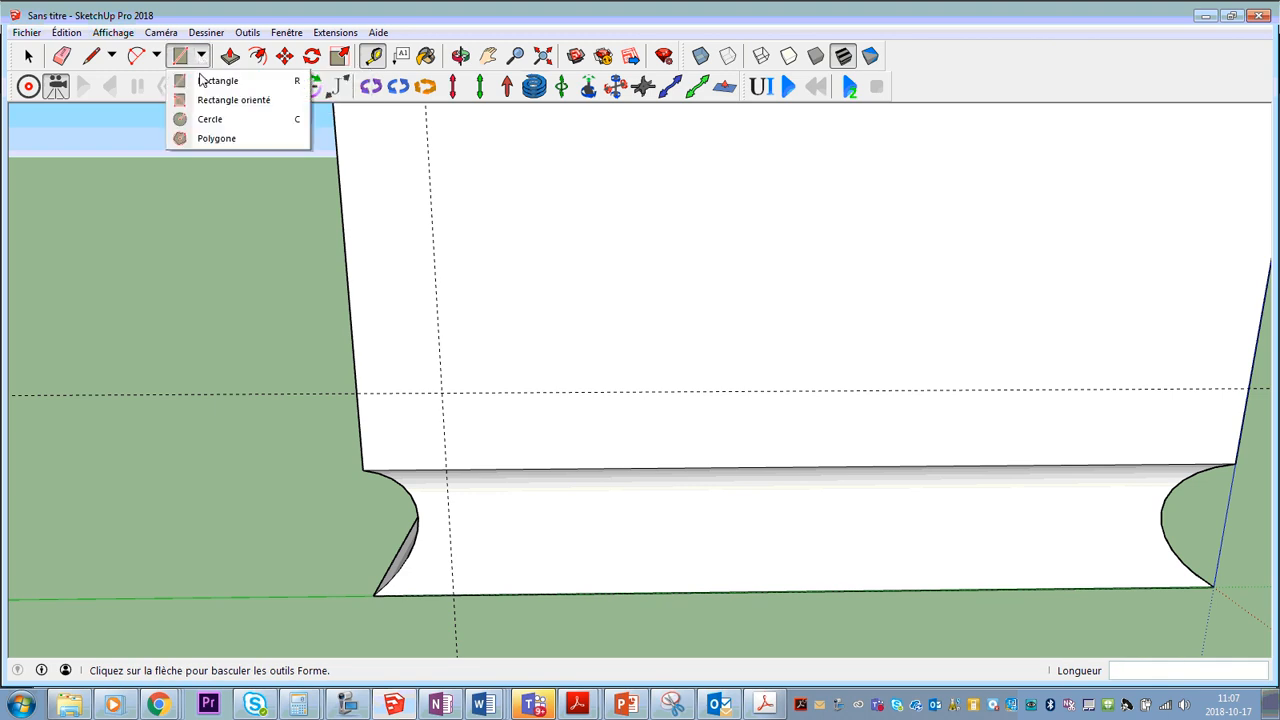
pyautogui.click(208, 119)
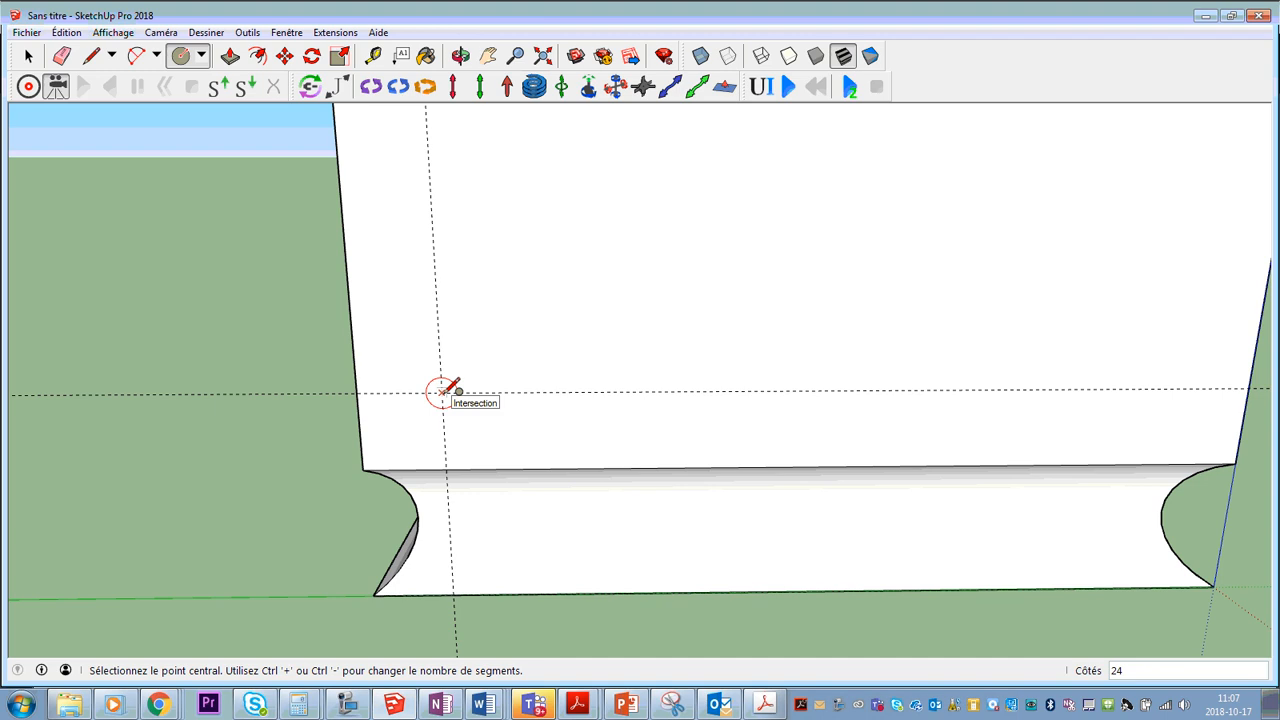
pyautogui.click(441, 391)
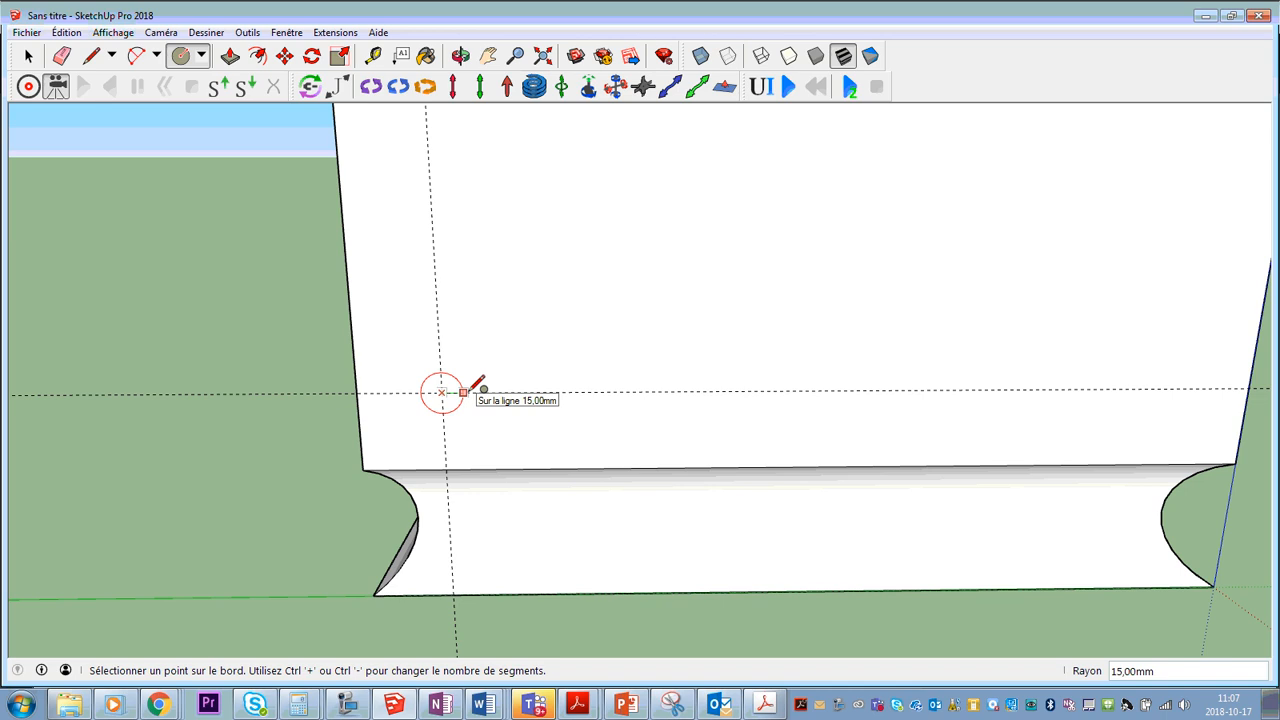
pyautogui.press('Return')
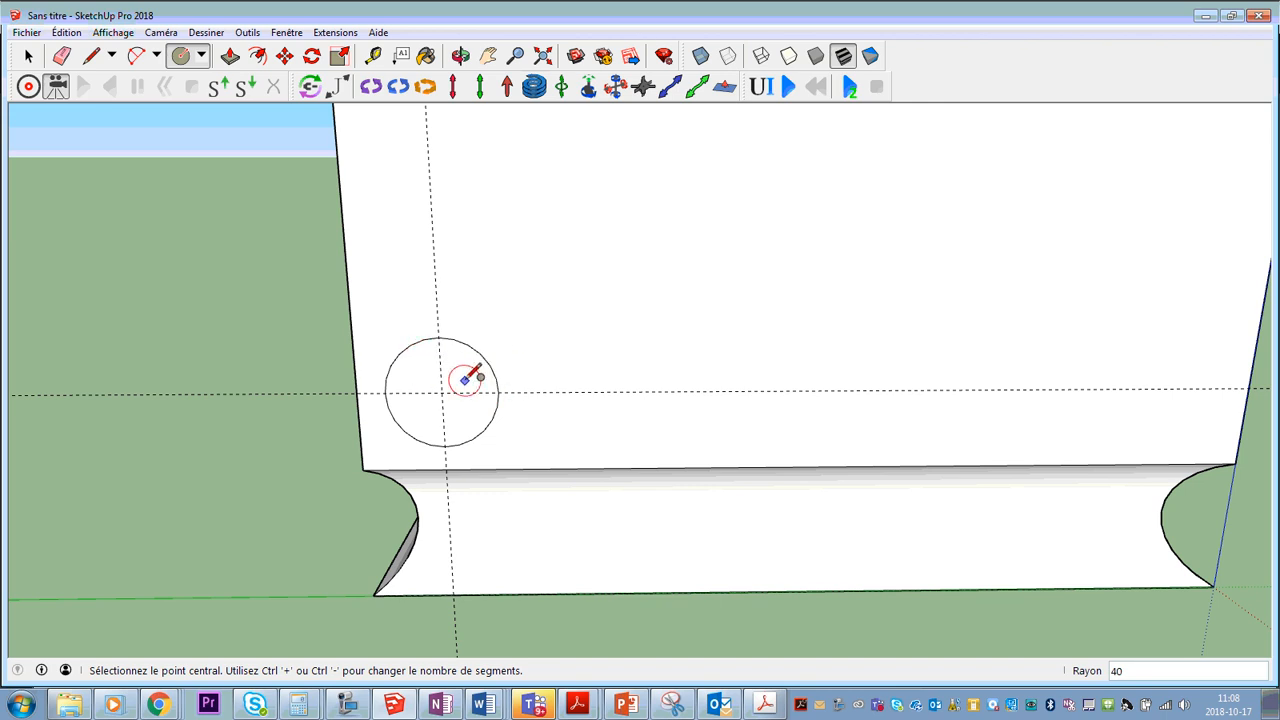
pyautogui.click(75, 33)
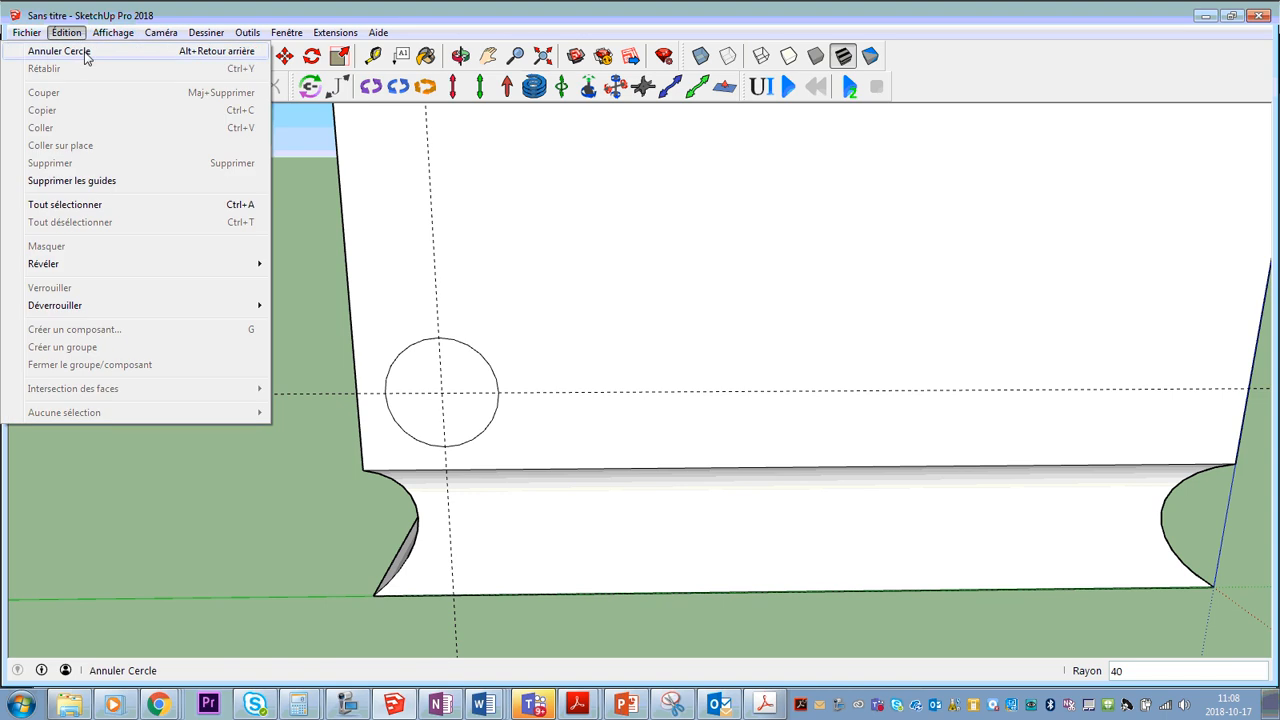
pyautogui.click(74, 182)
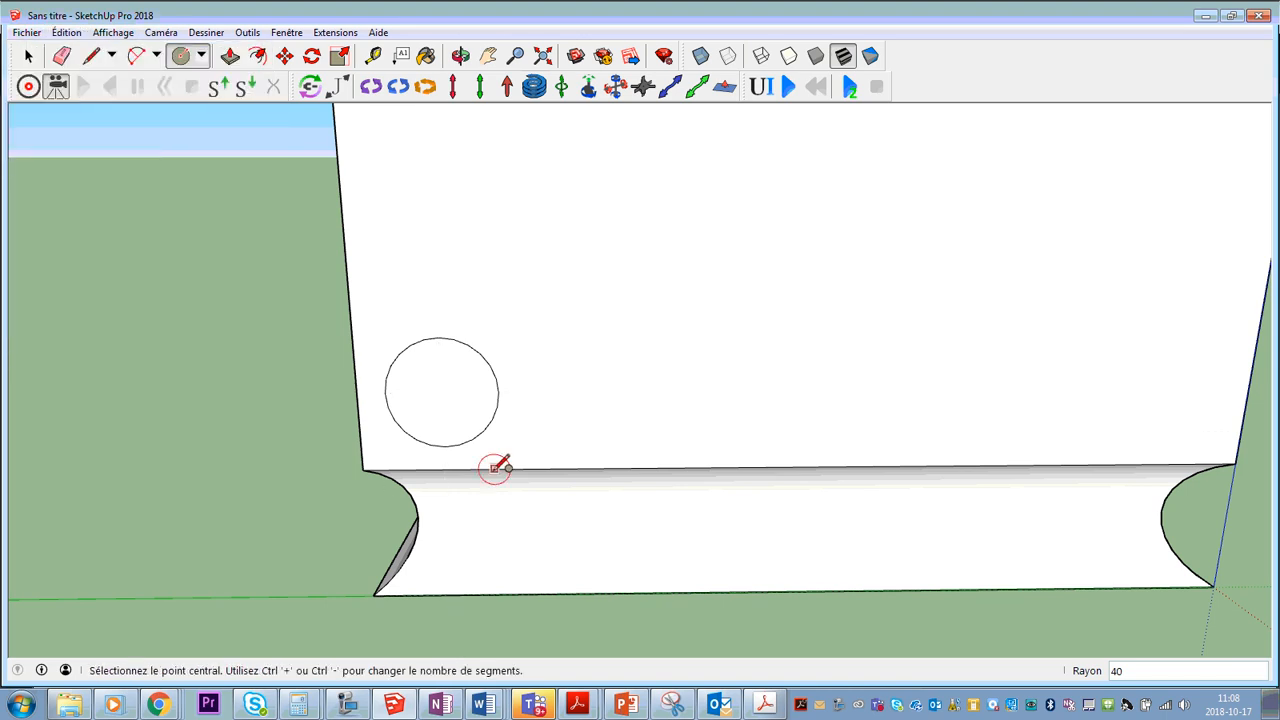
# Push the circle 15 mm into the left side panel to cut the hole, and inspect the unit from the front.
pyautogui.click(230, 57)
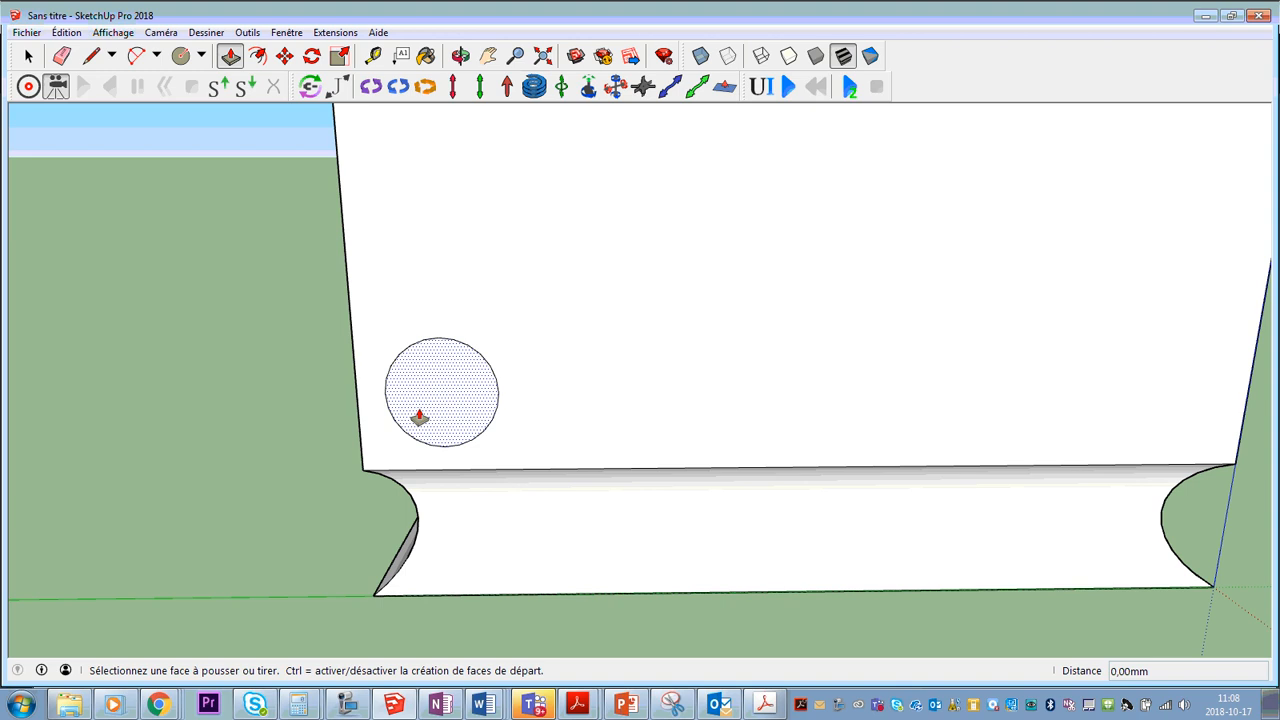
pyautogui.click(419, 416)
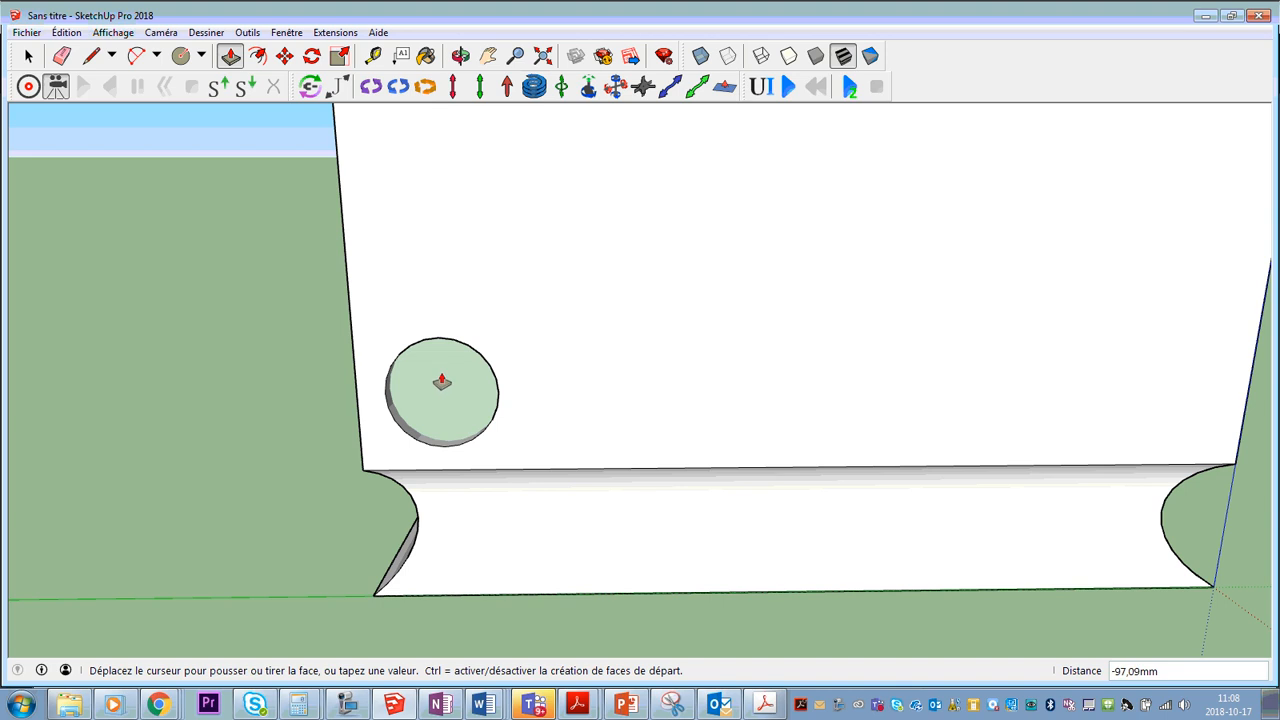
pyautogui.write('15')
pyautogui.press('Return')
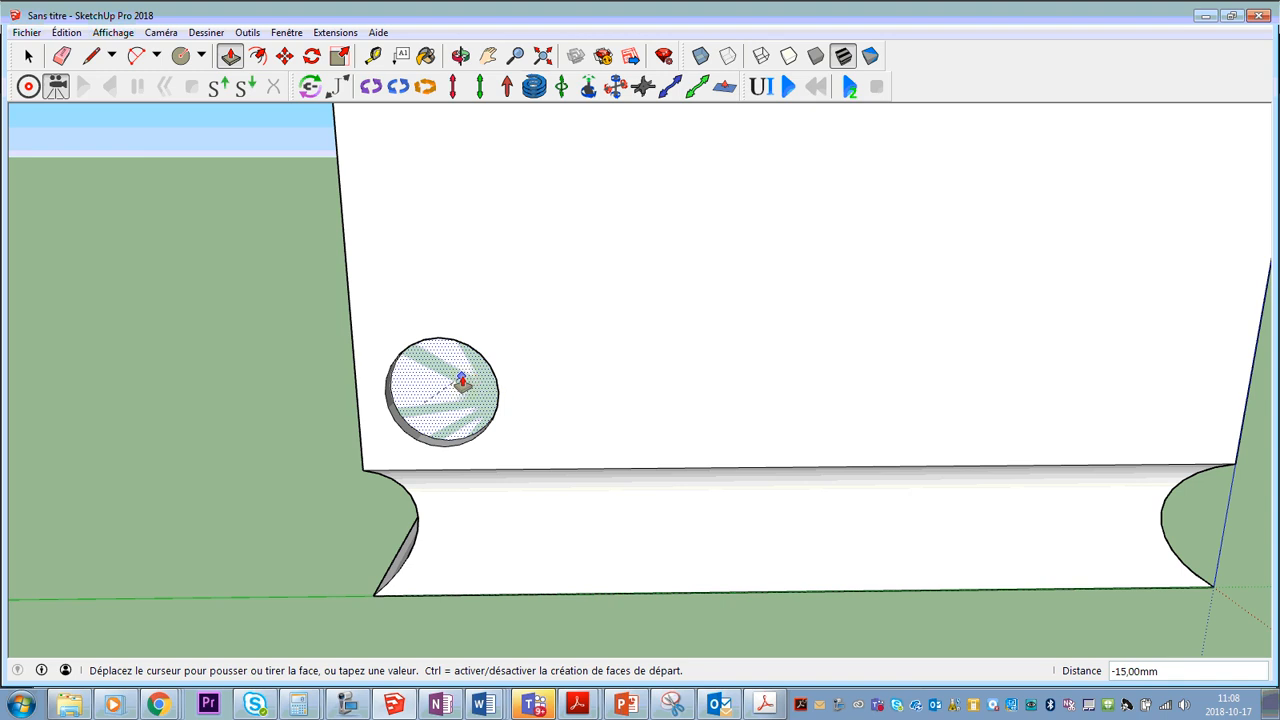
pyautogui.moveTo(434, 463); pyautogui.dragTo(291, 437, button='middle')
pyautogui.press('p')
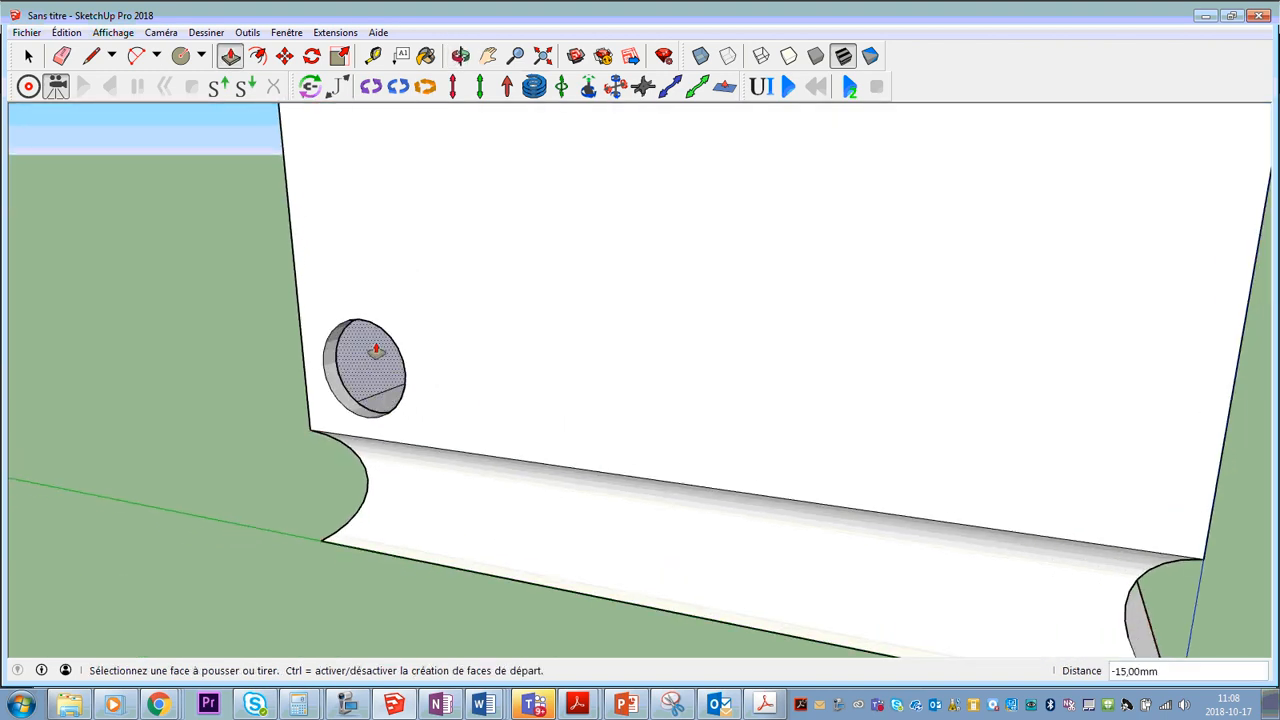
pyautogui.scroll(-2, 348, 397)
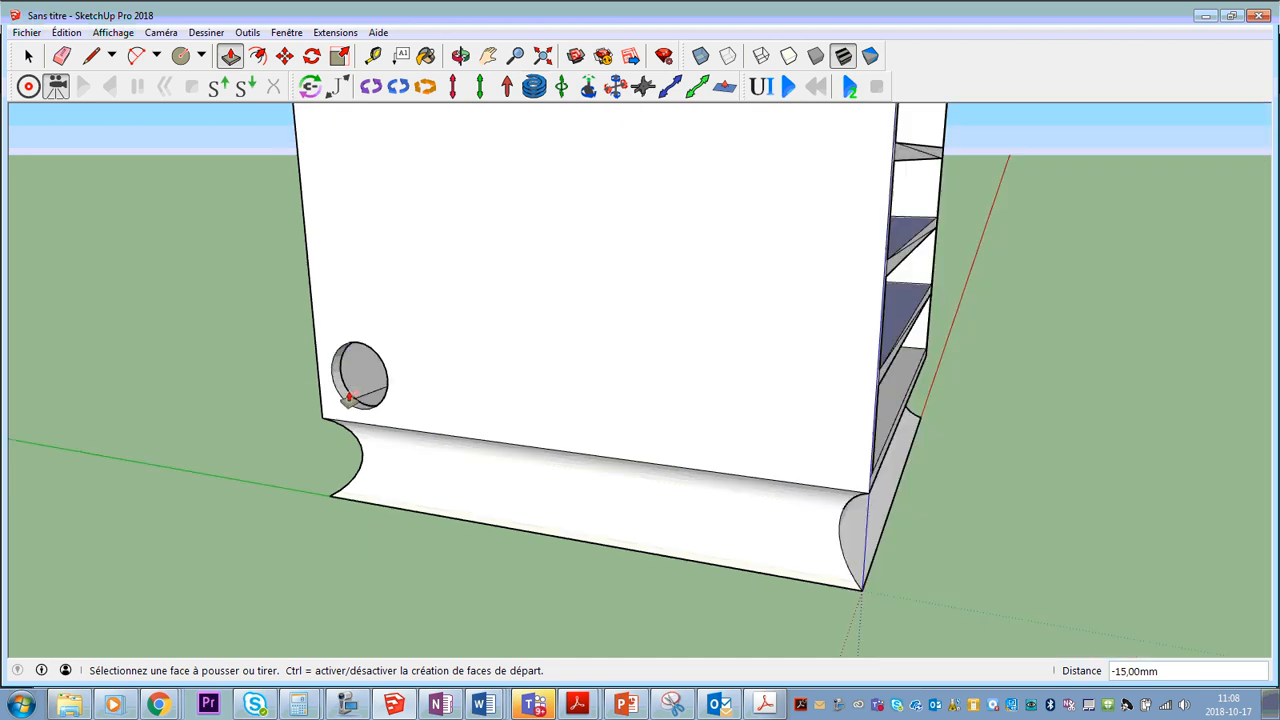
pyautogui.scroll(-2, 348, 397)
pyautogui.moveTo(663, 400); pyautogui.dragTo(391, 337, button='middle')
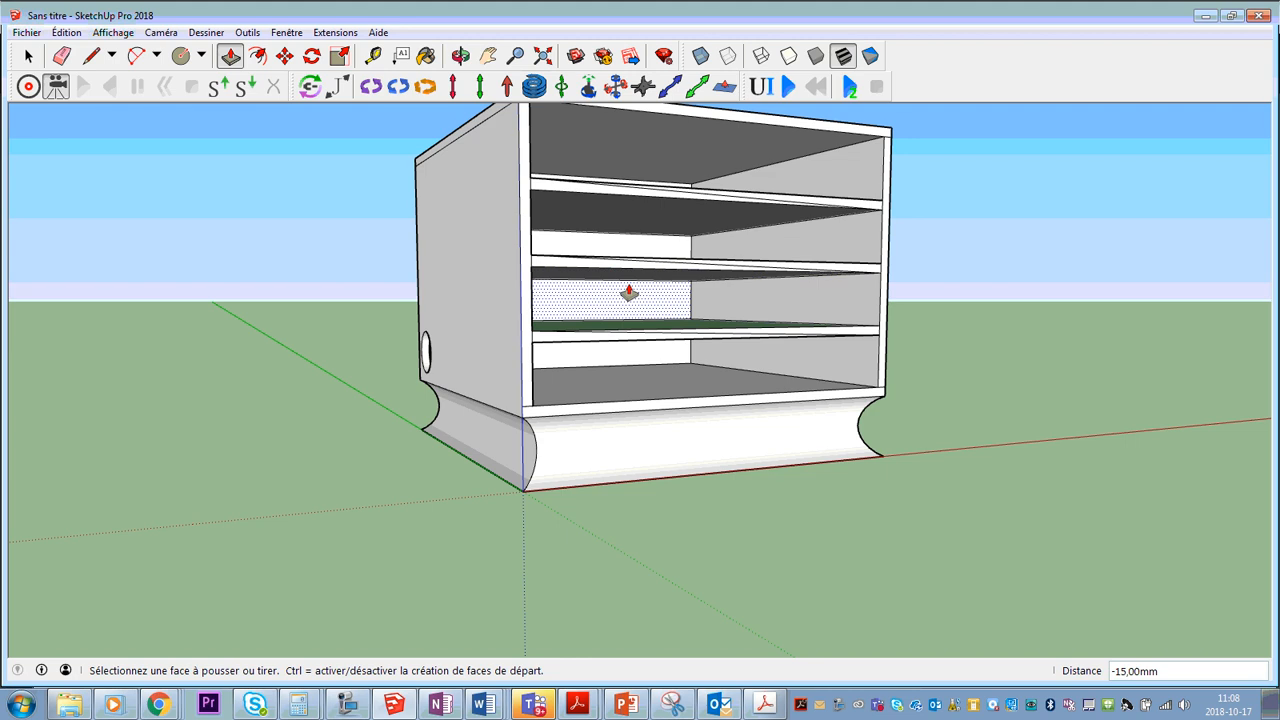
pyautogui.moveTo(628, 292); pyautogui.dragTo(629, 349, button='middle')
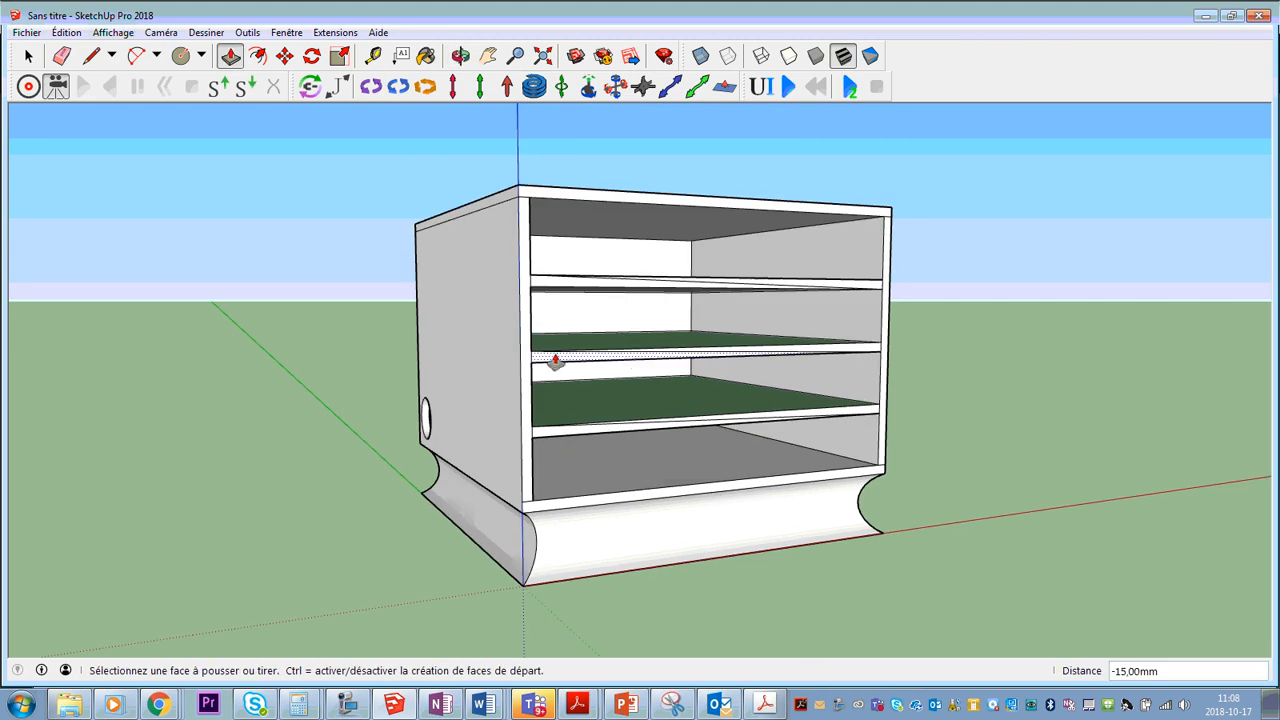